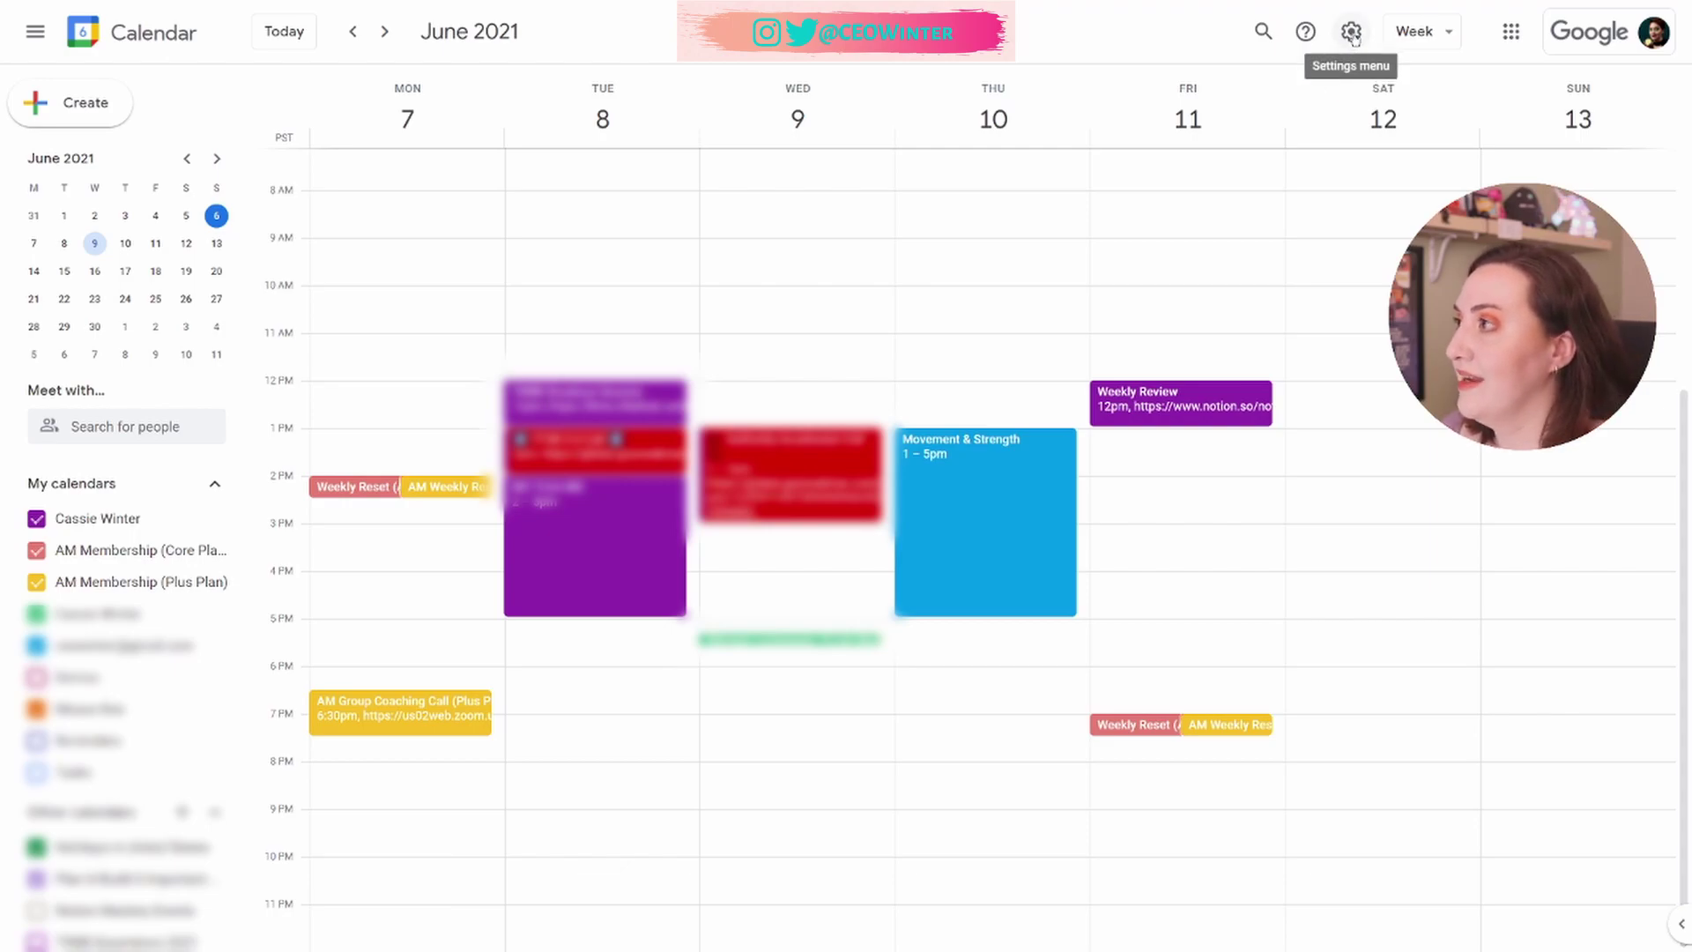
Turn on Paris as a secondary time zone in Settings, then return to the week view.
left_click(1351, 32)
left_click(1373, 95)
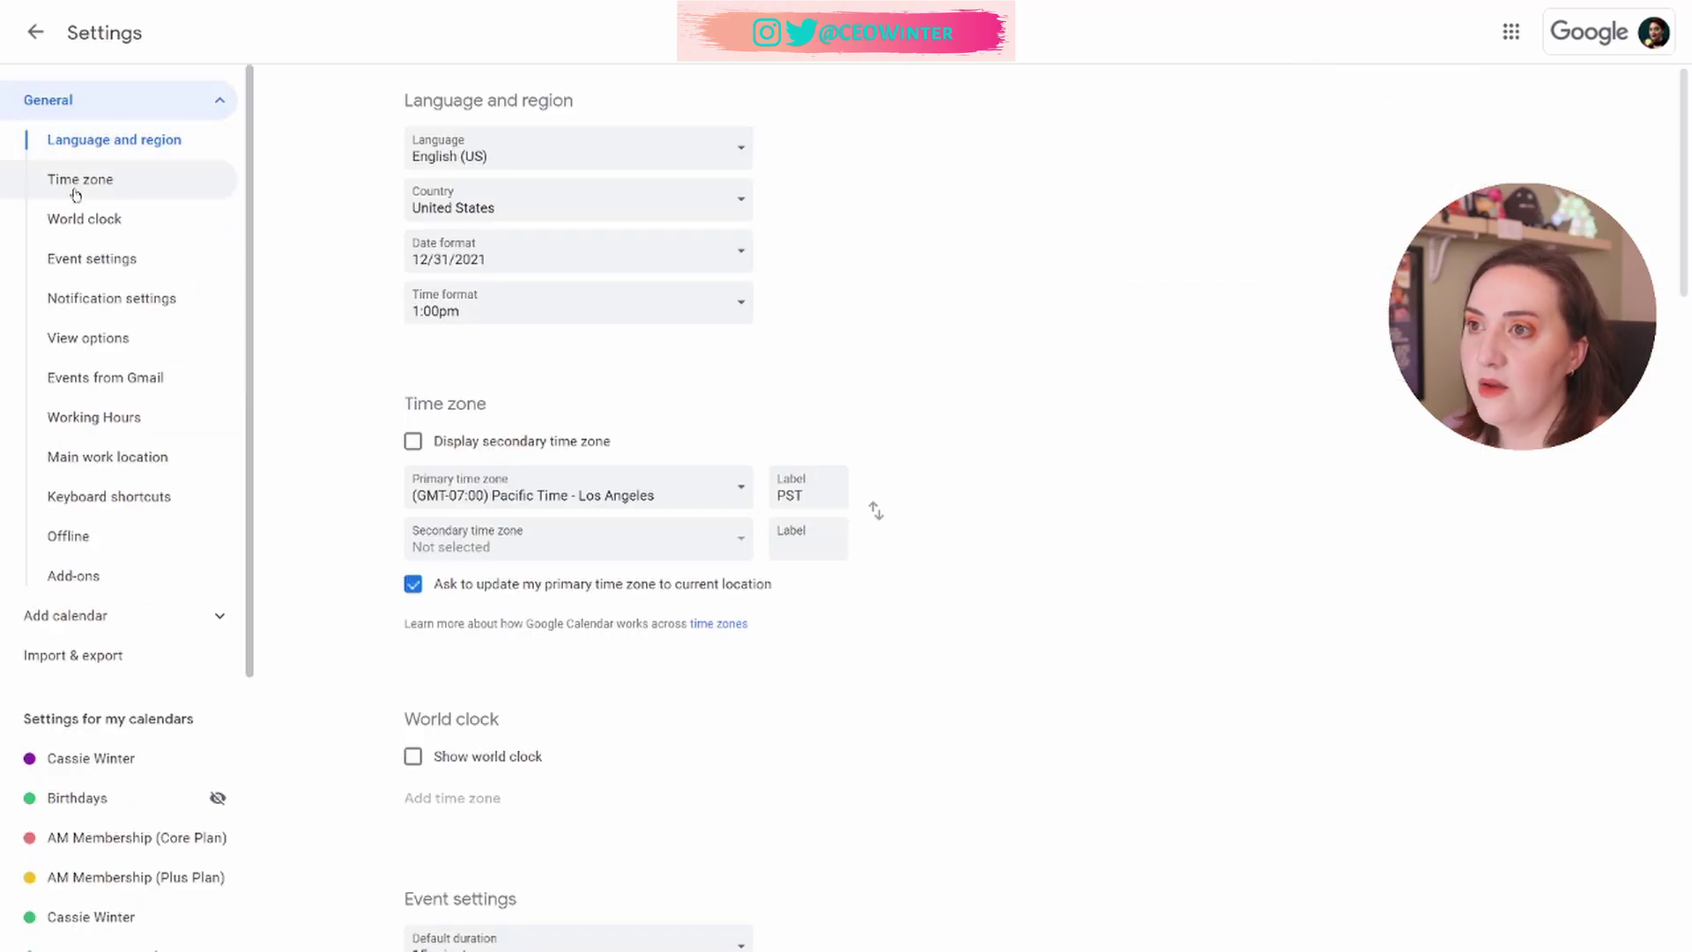
left_click(88, 181)
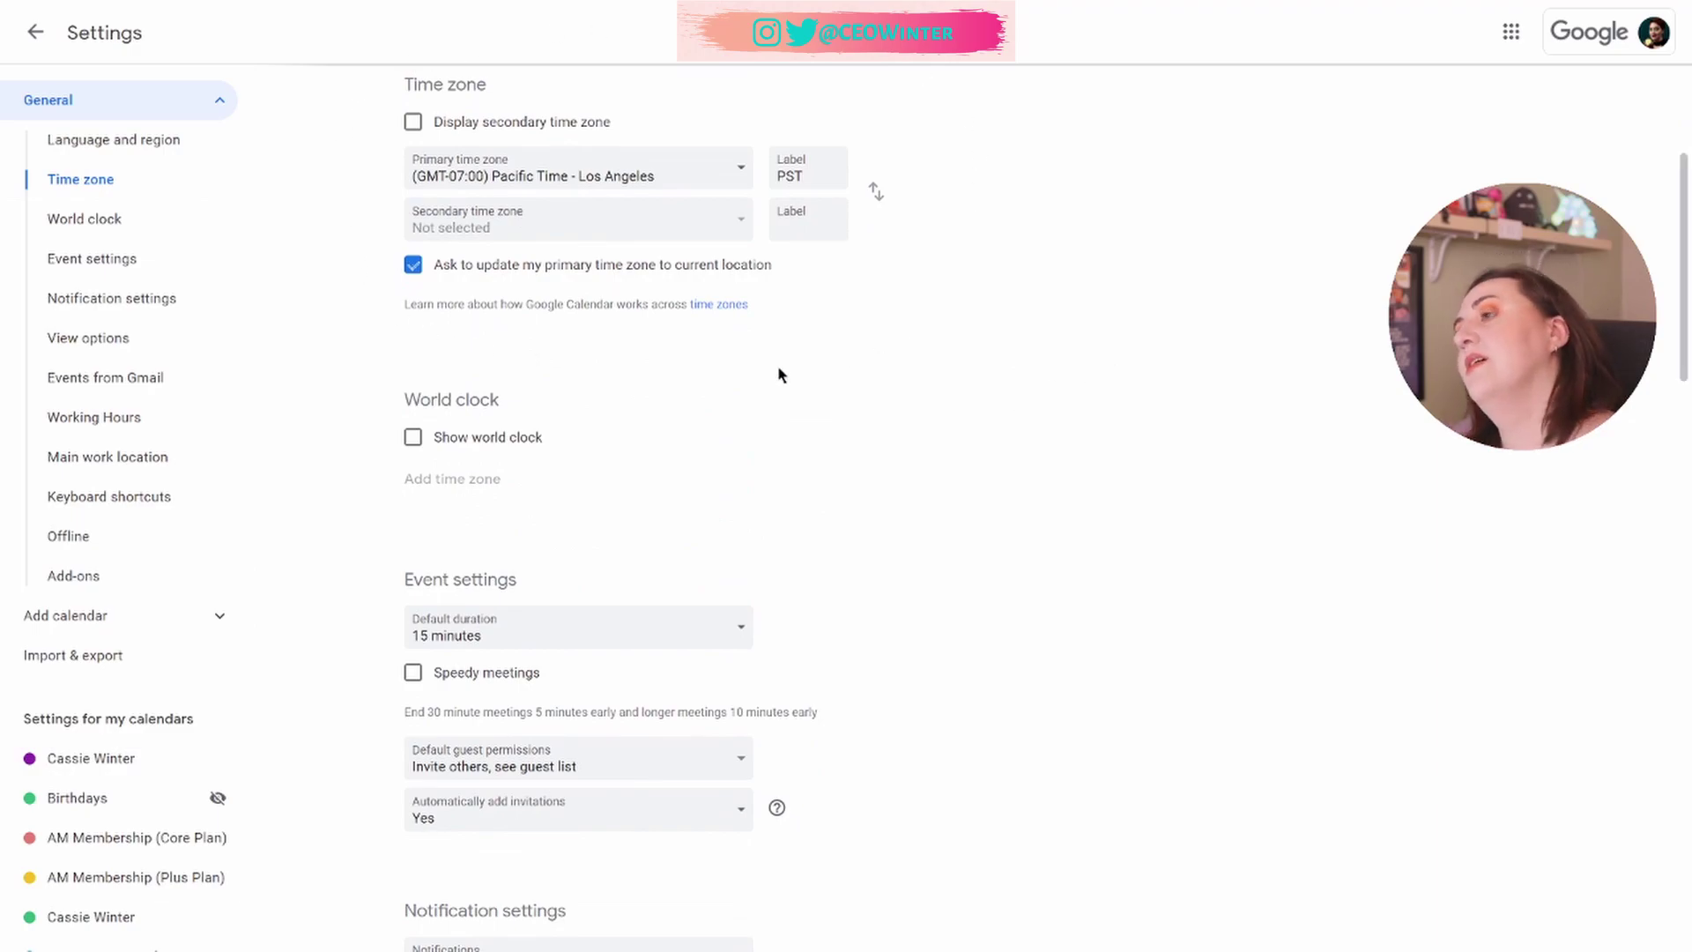
left_click(413, 123)
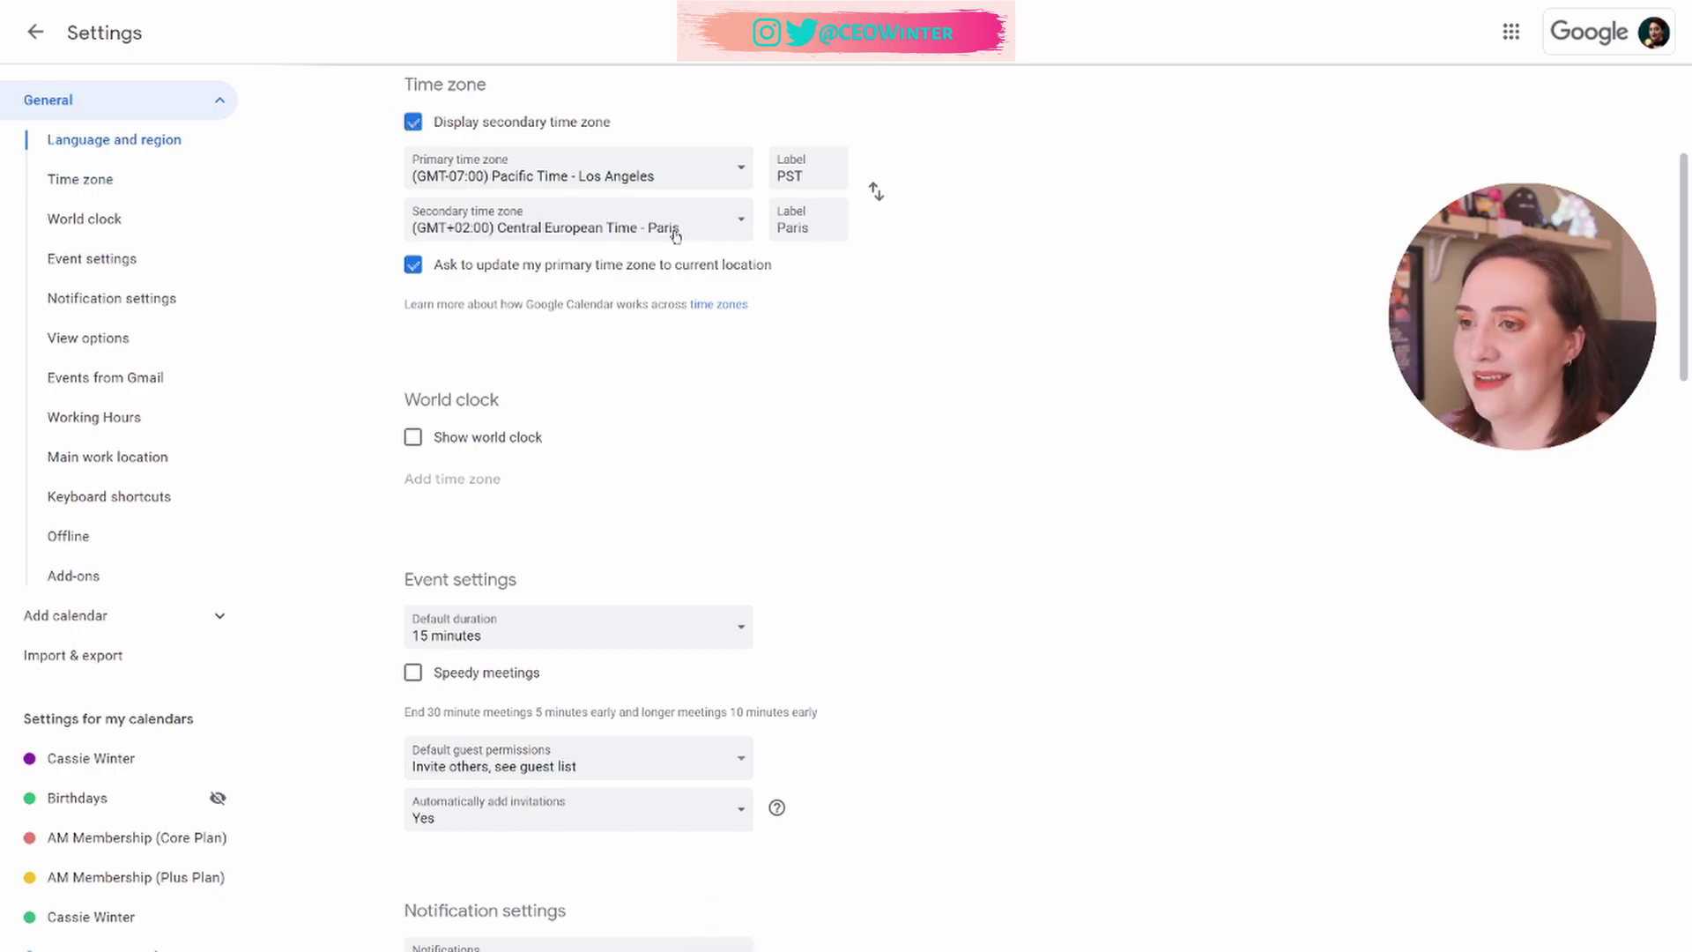
left_click(30, 37)
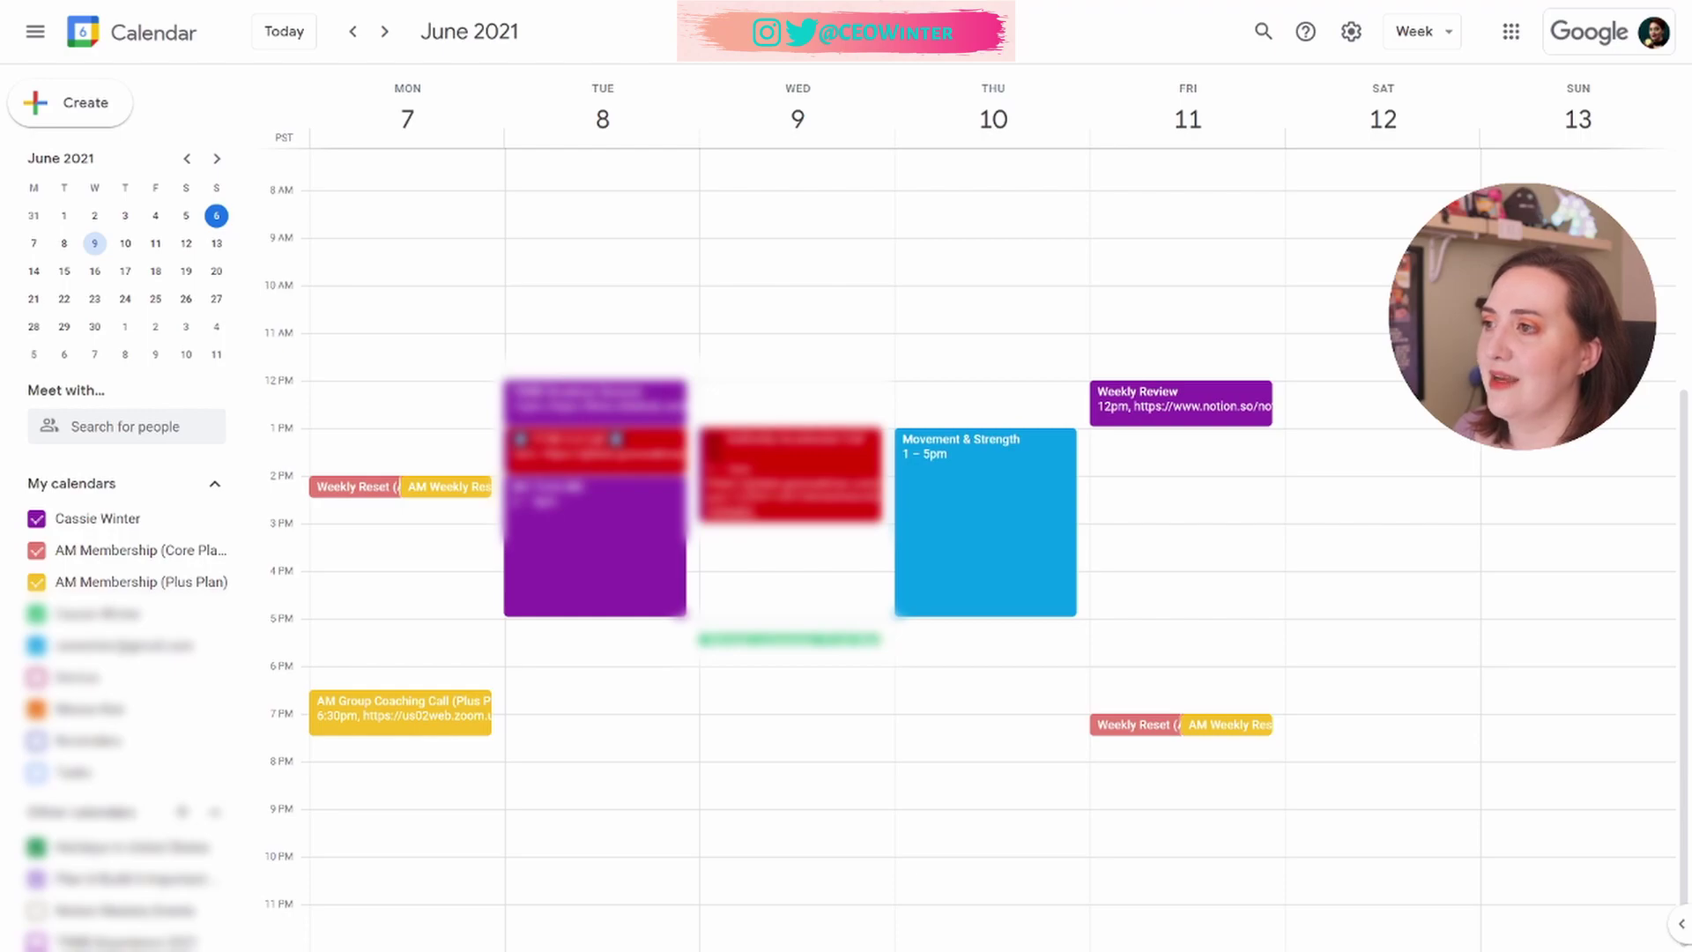
key("d")
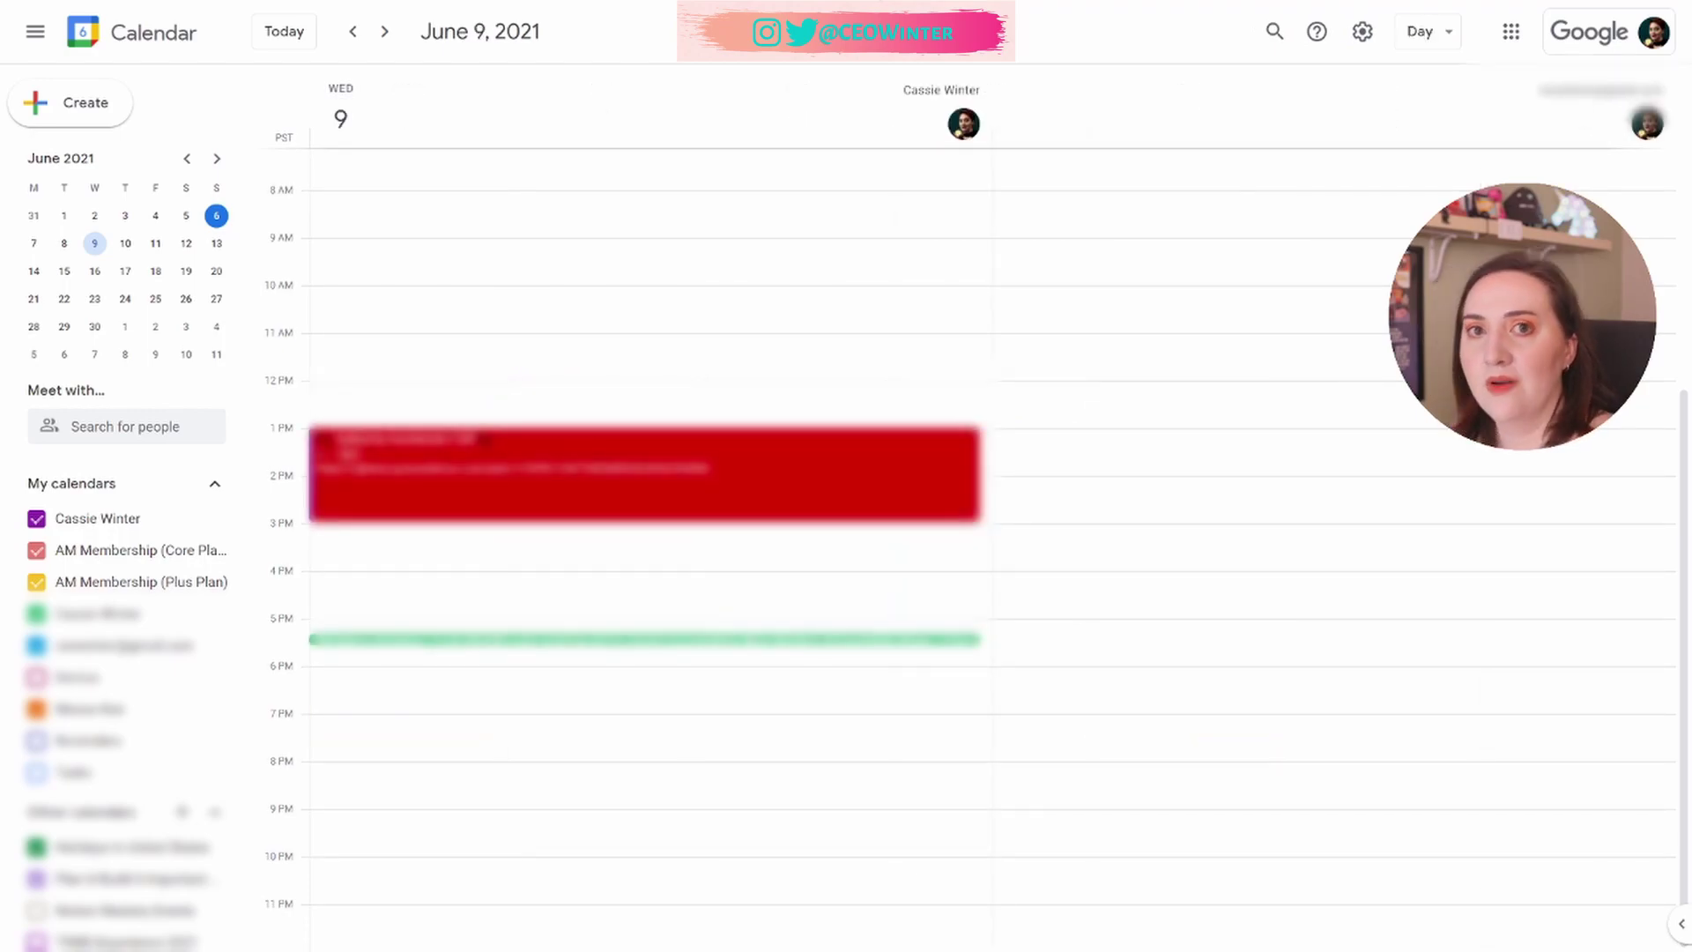
key("w")
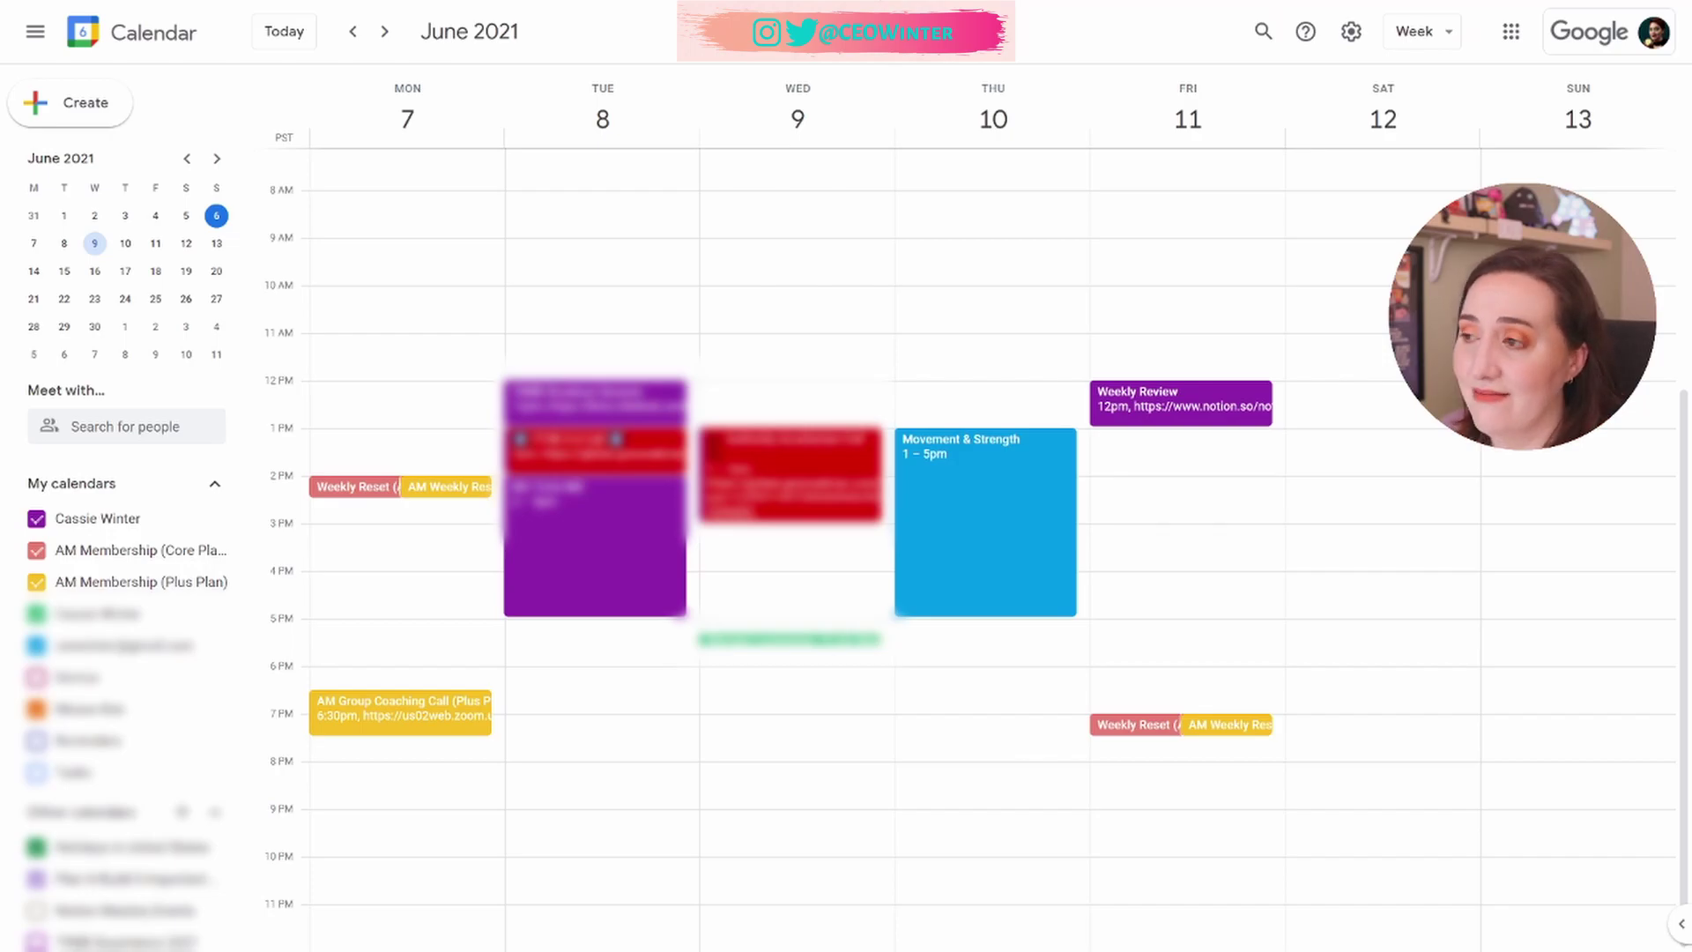
key("m")
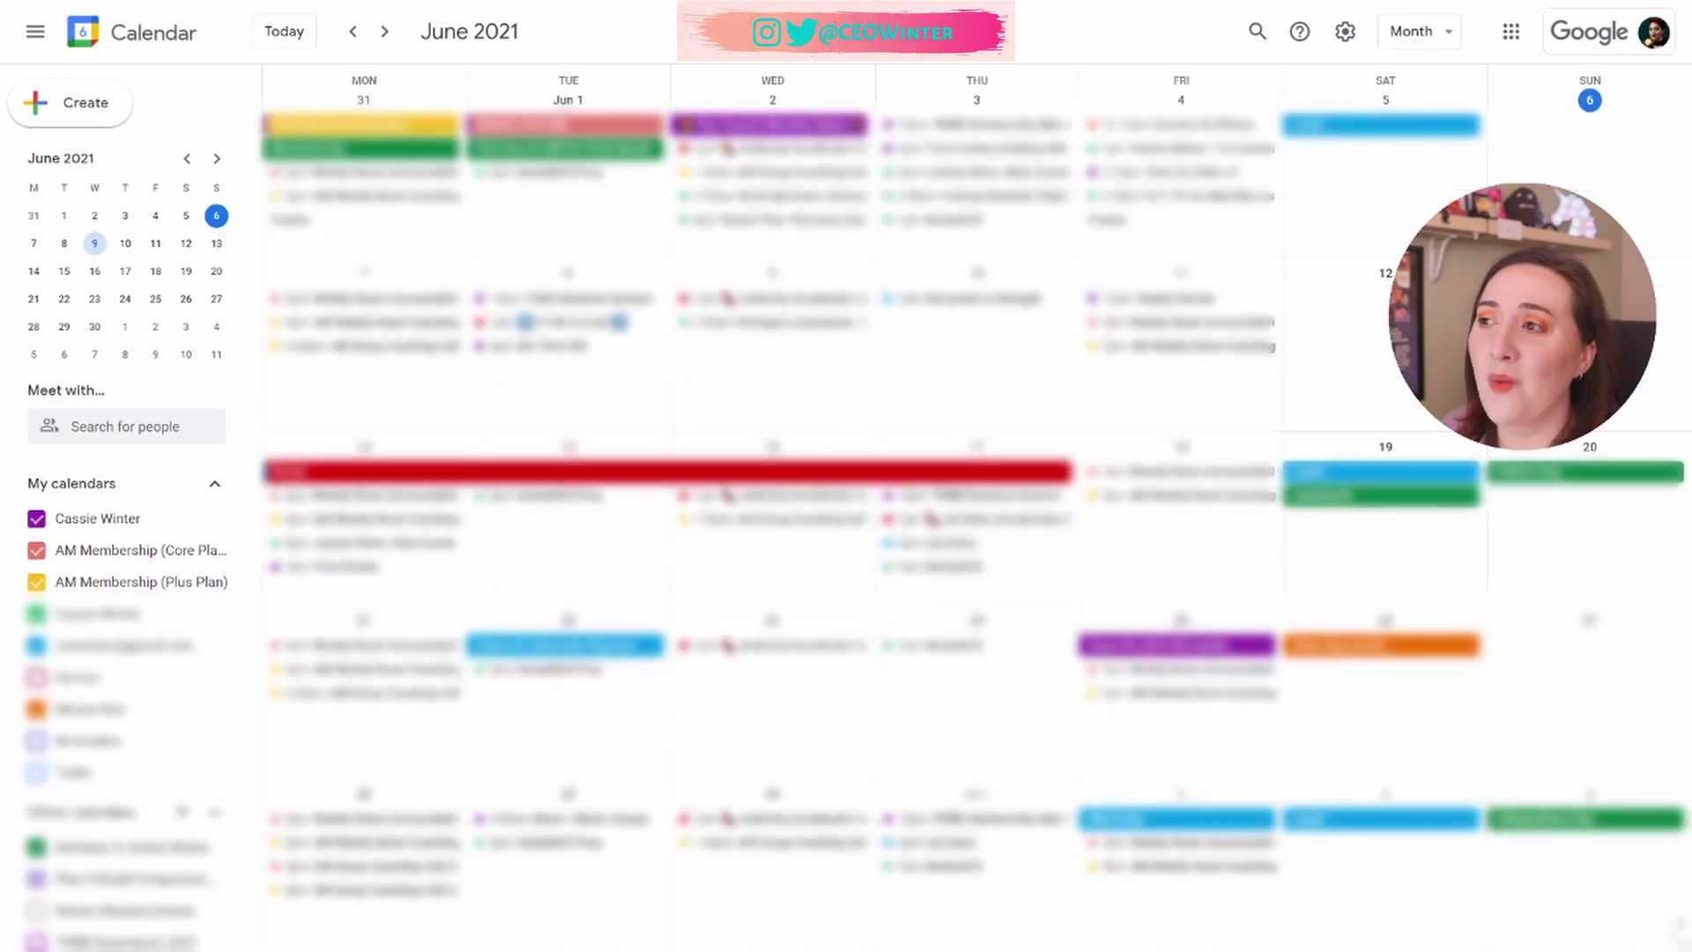
key("y")
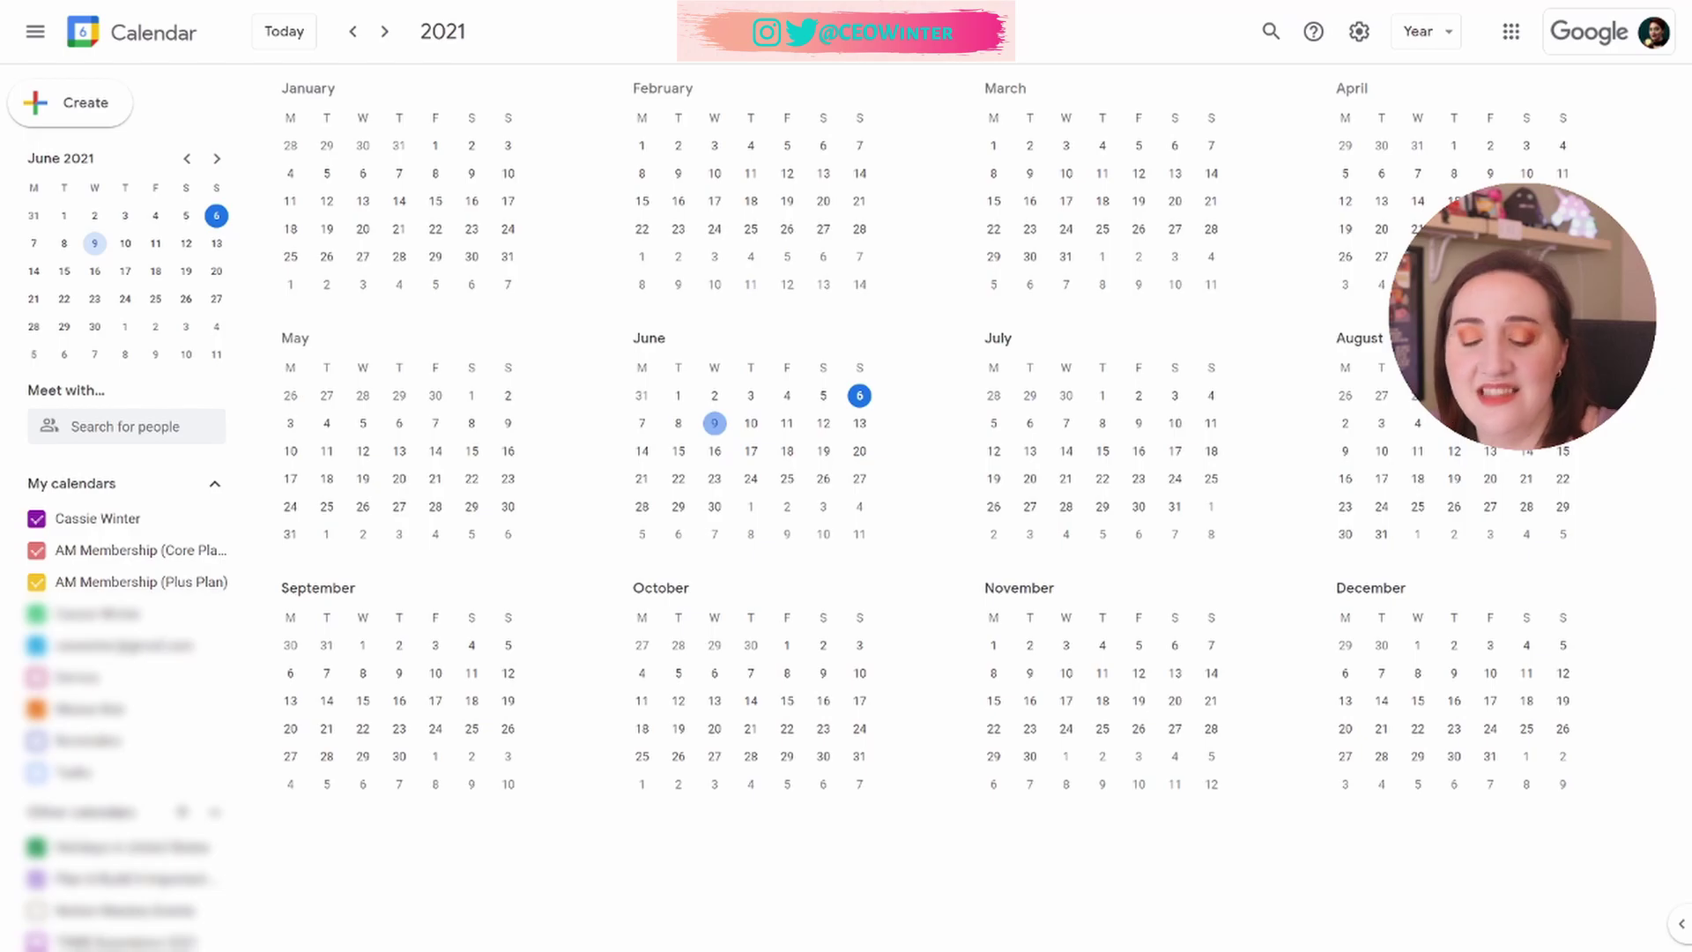
key("w")
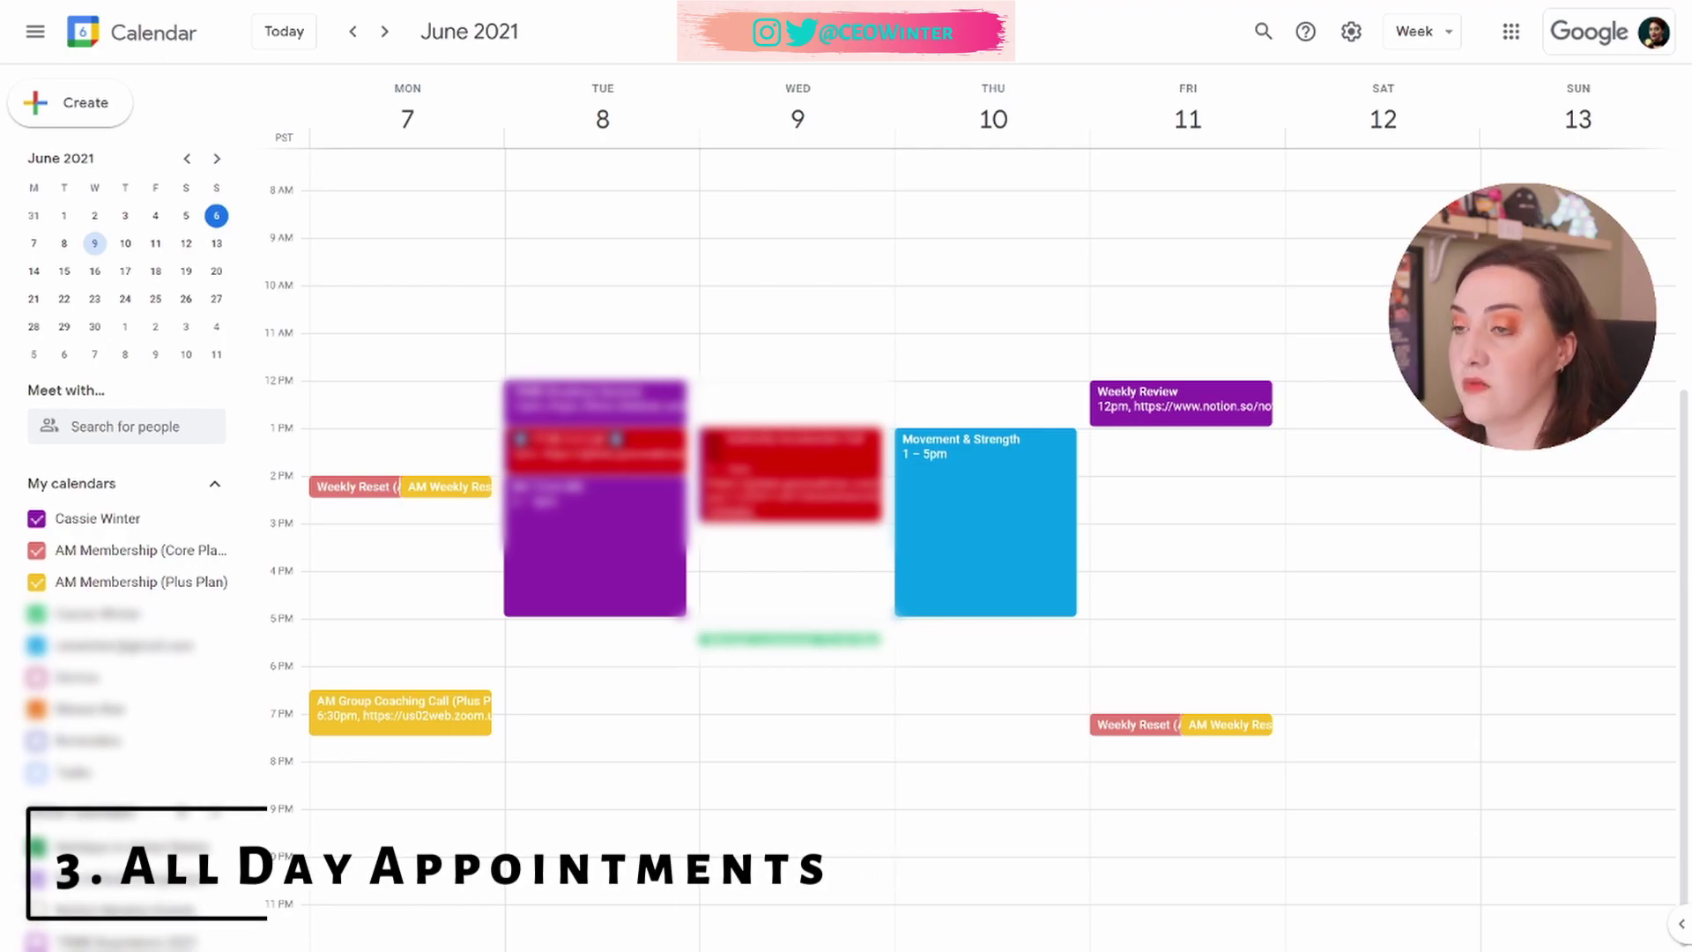
Discard a trial all-day draft, then start a new all-day event on Monday, June 7.
left_click(82, 115)
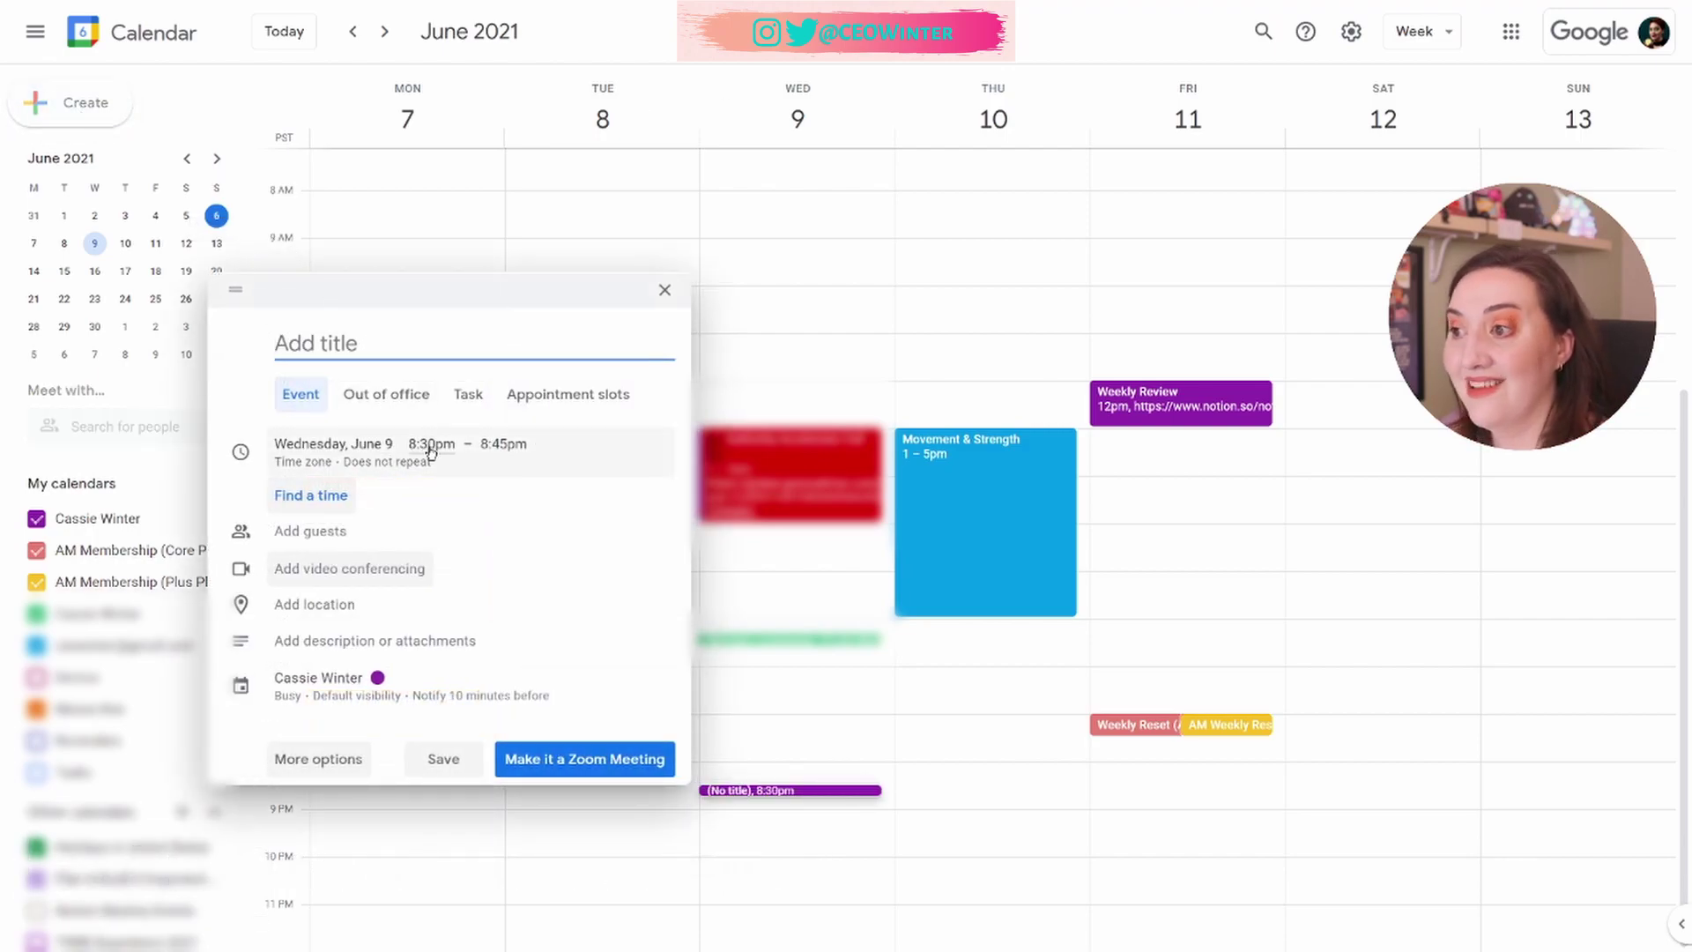
left_click(427, 445)
left_click(283, 480)
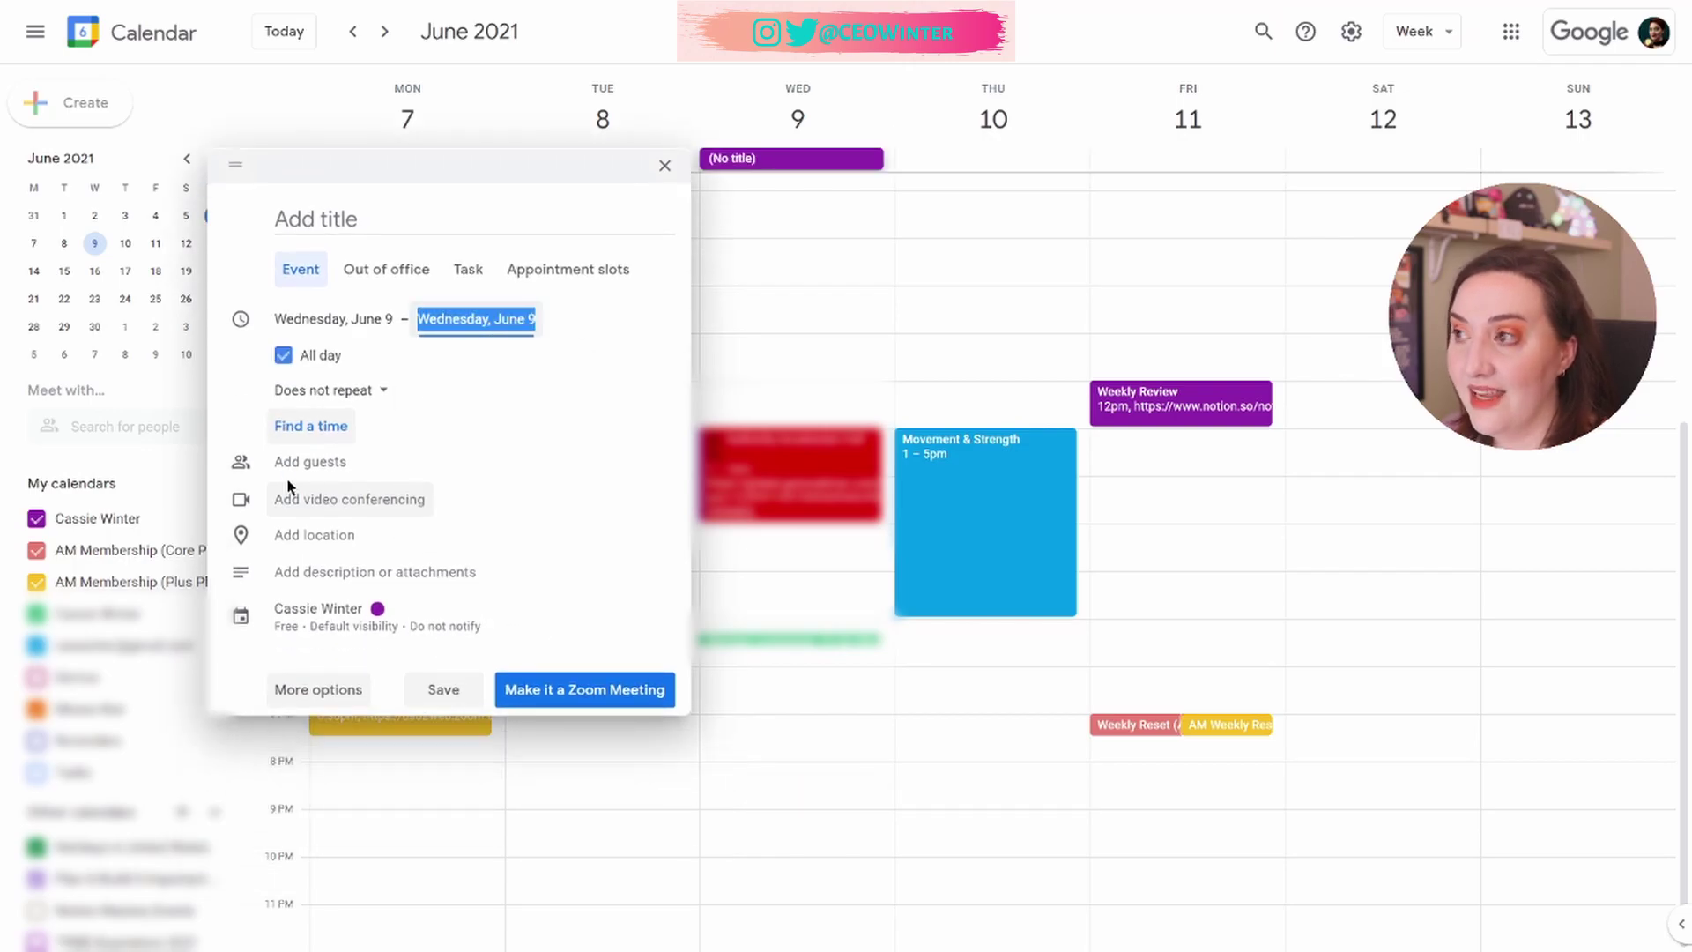
left_click(849, 495)
left_click(928, 502)
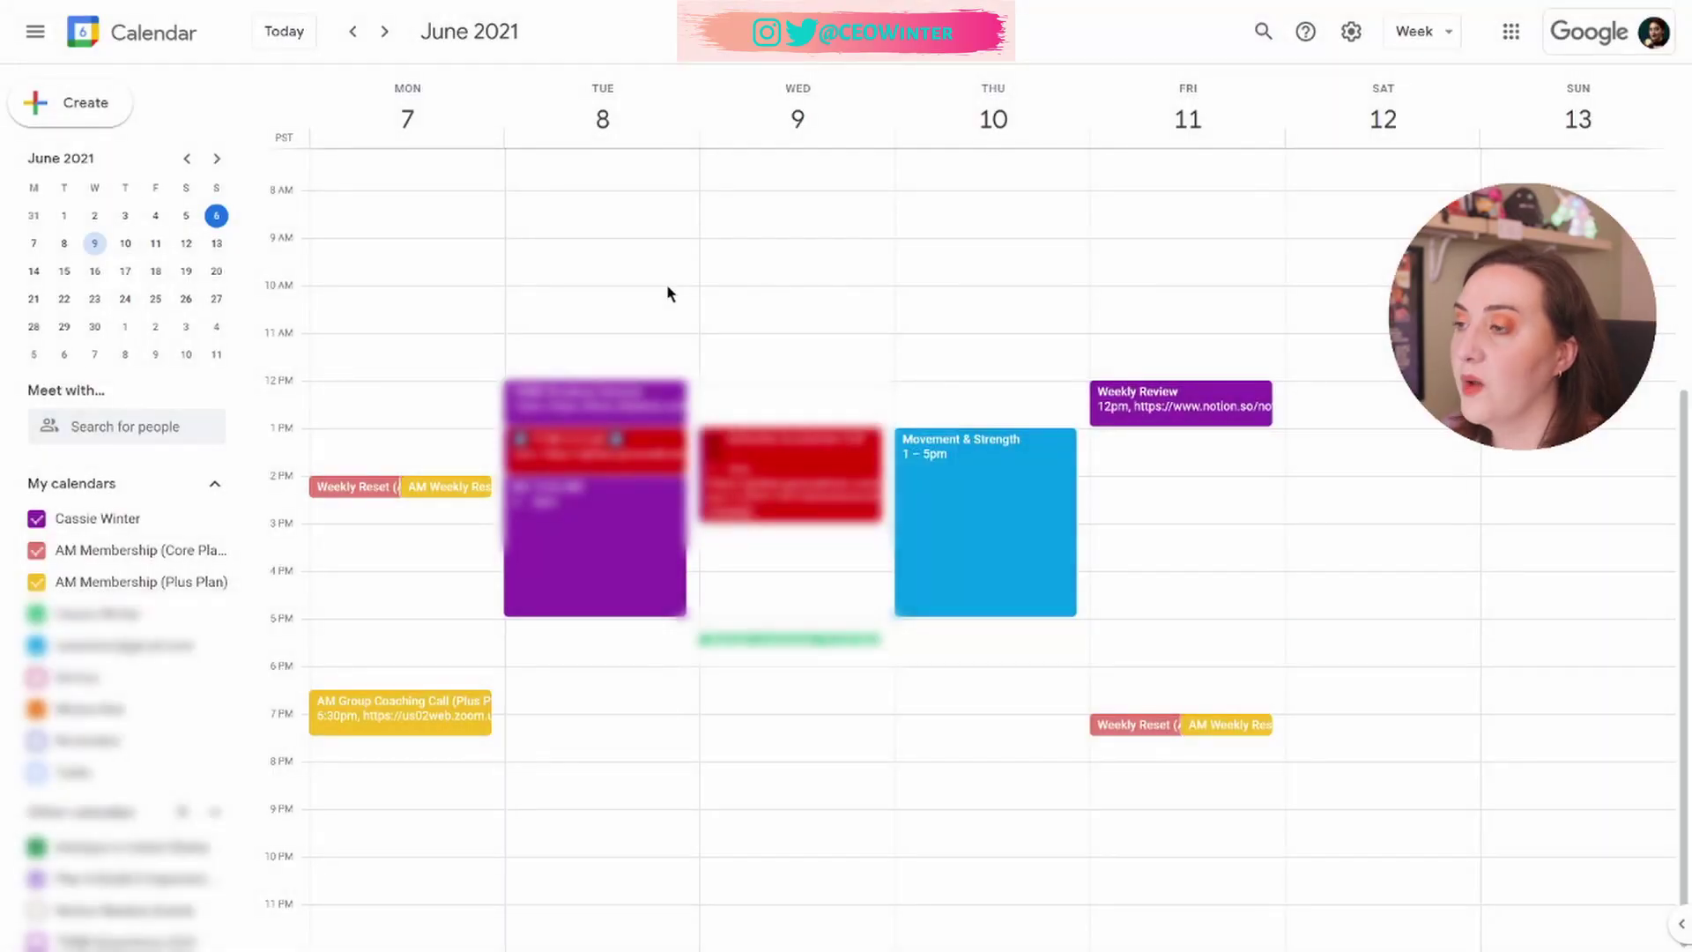
left_click(441, 141)
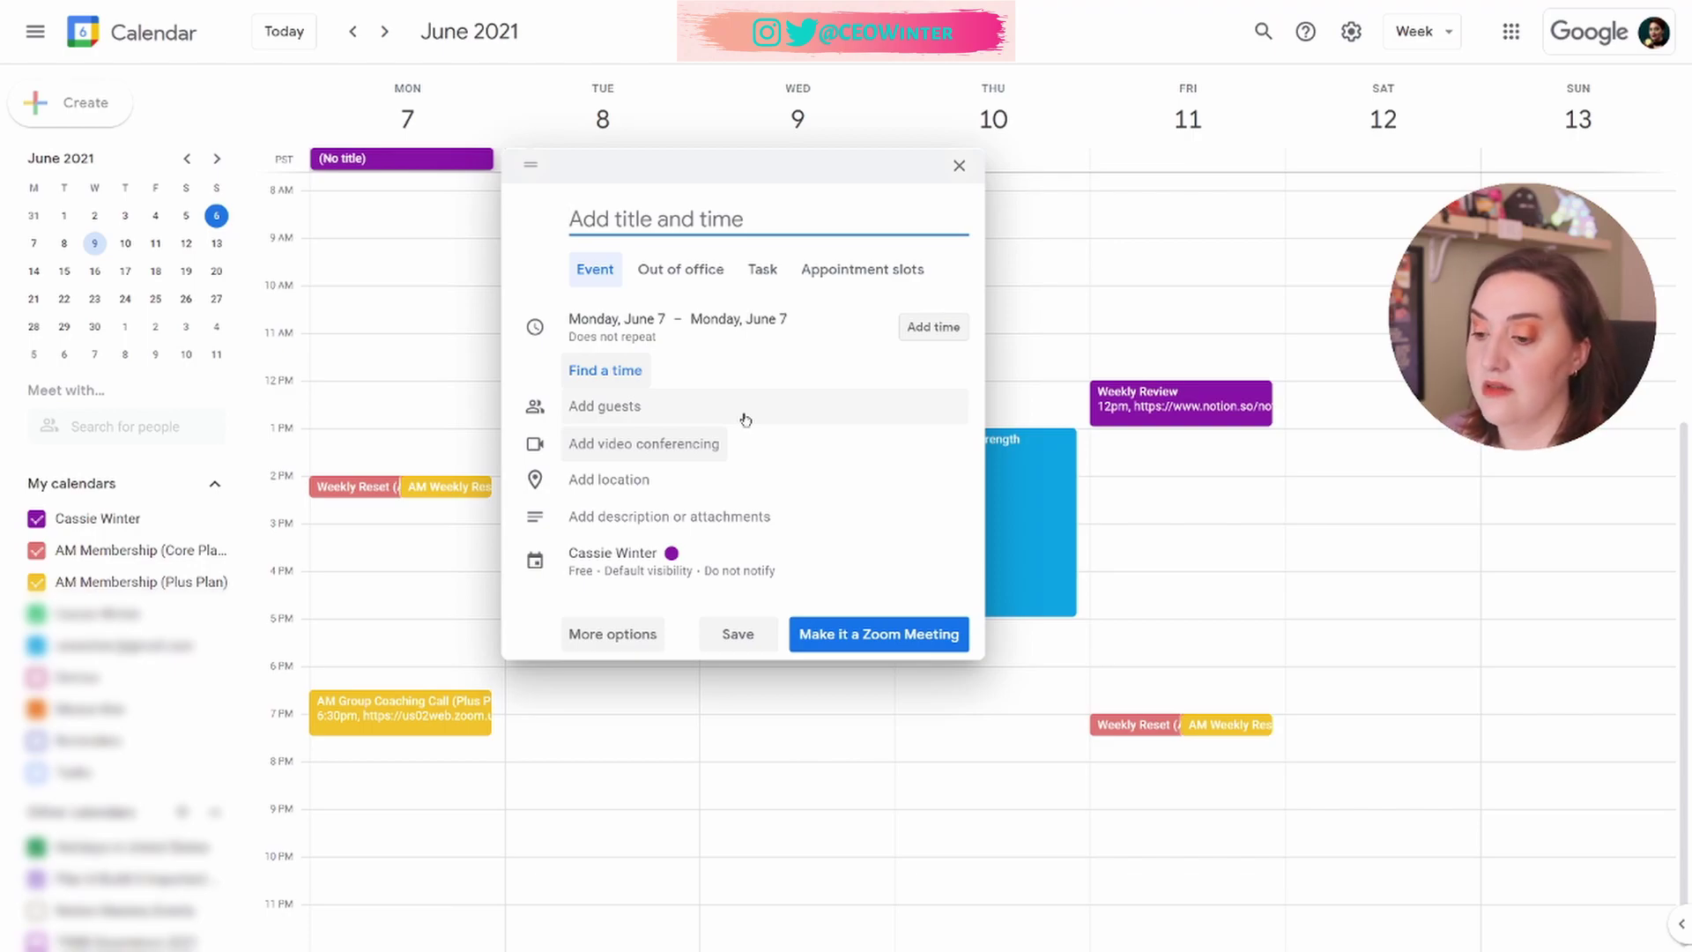
Expand the Monday draft's availability options, switch it to Busy, then back to Free.
left_click(573, 580)
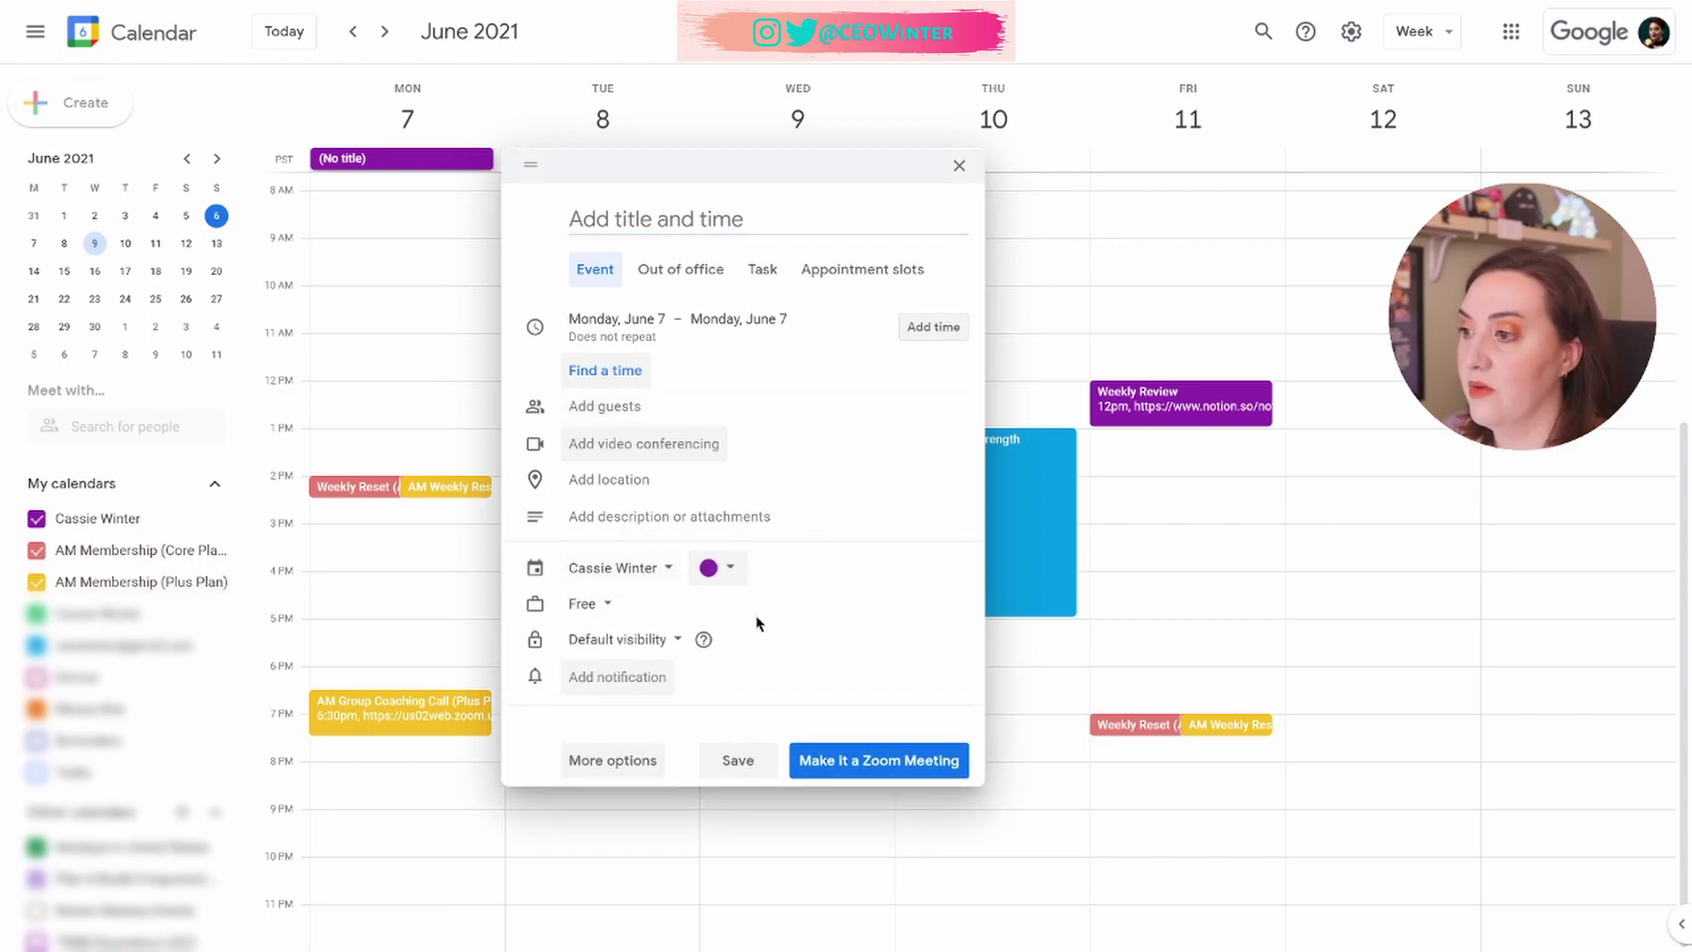
left_click(603, 608)
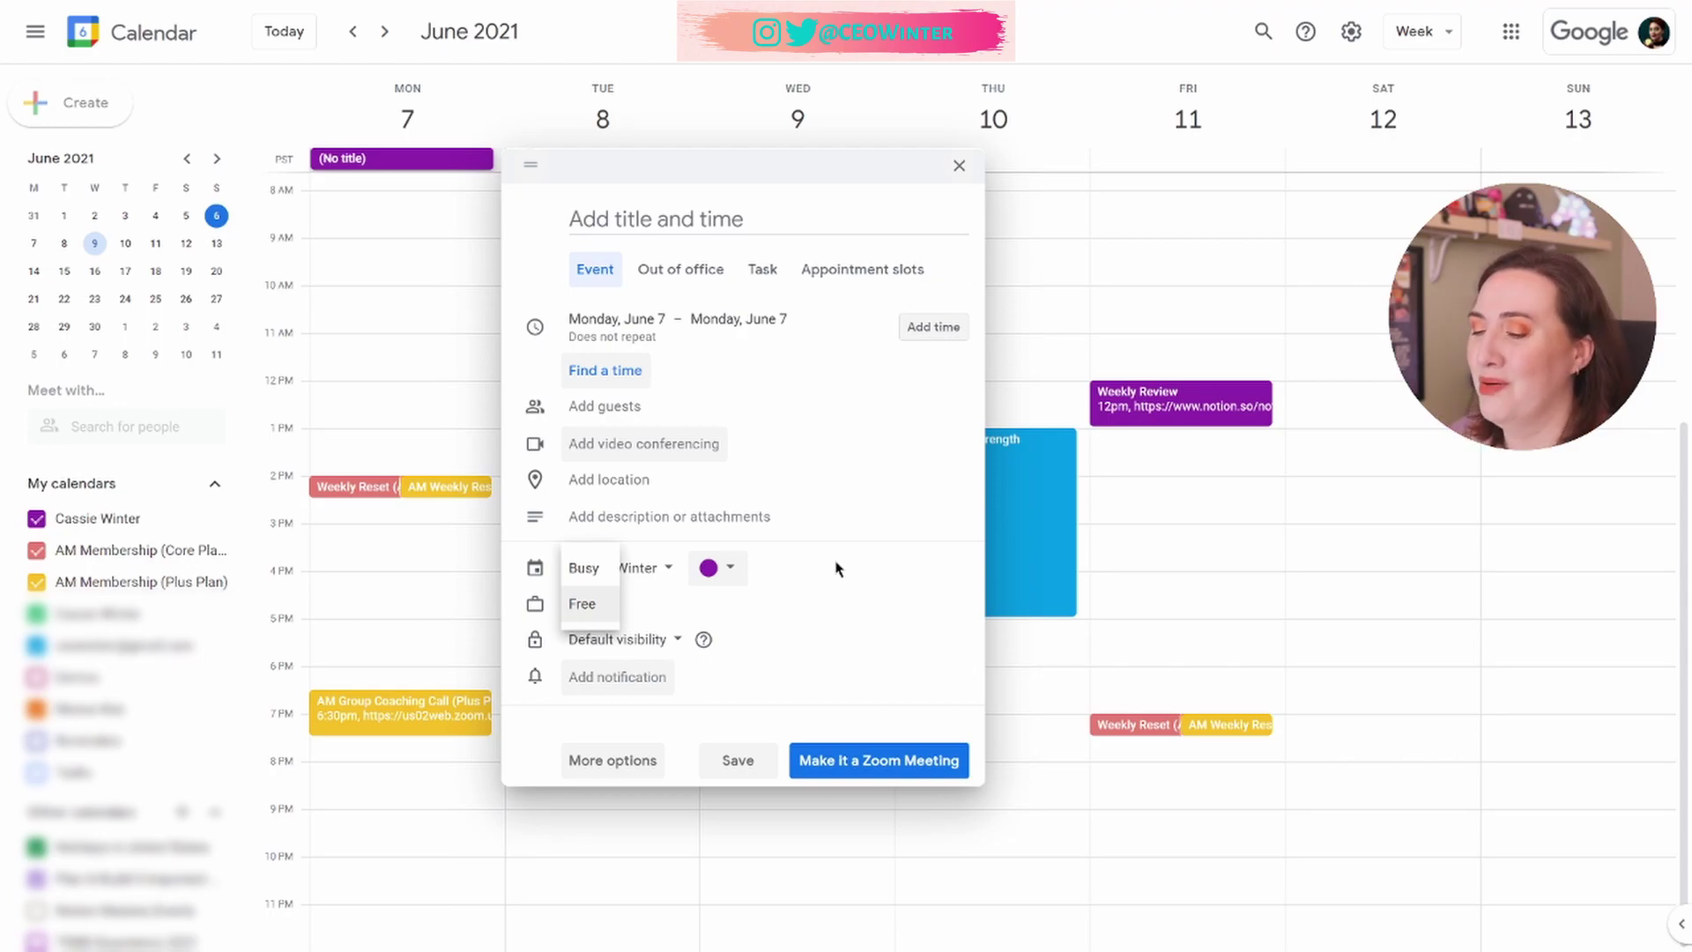
left_click(583, 568)
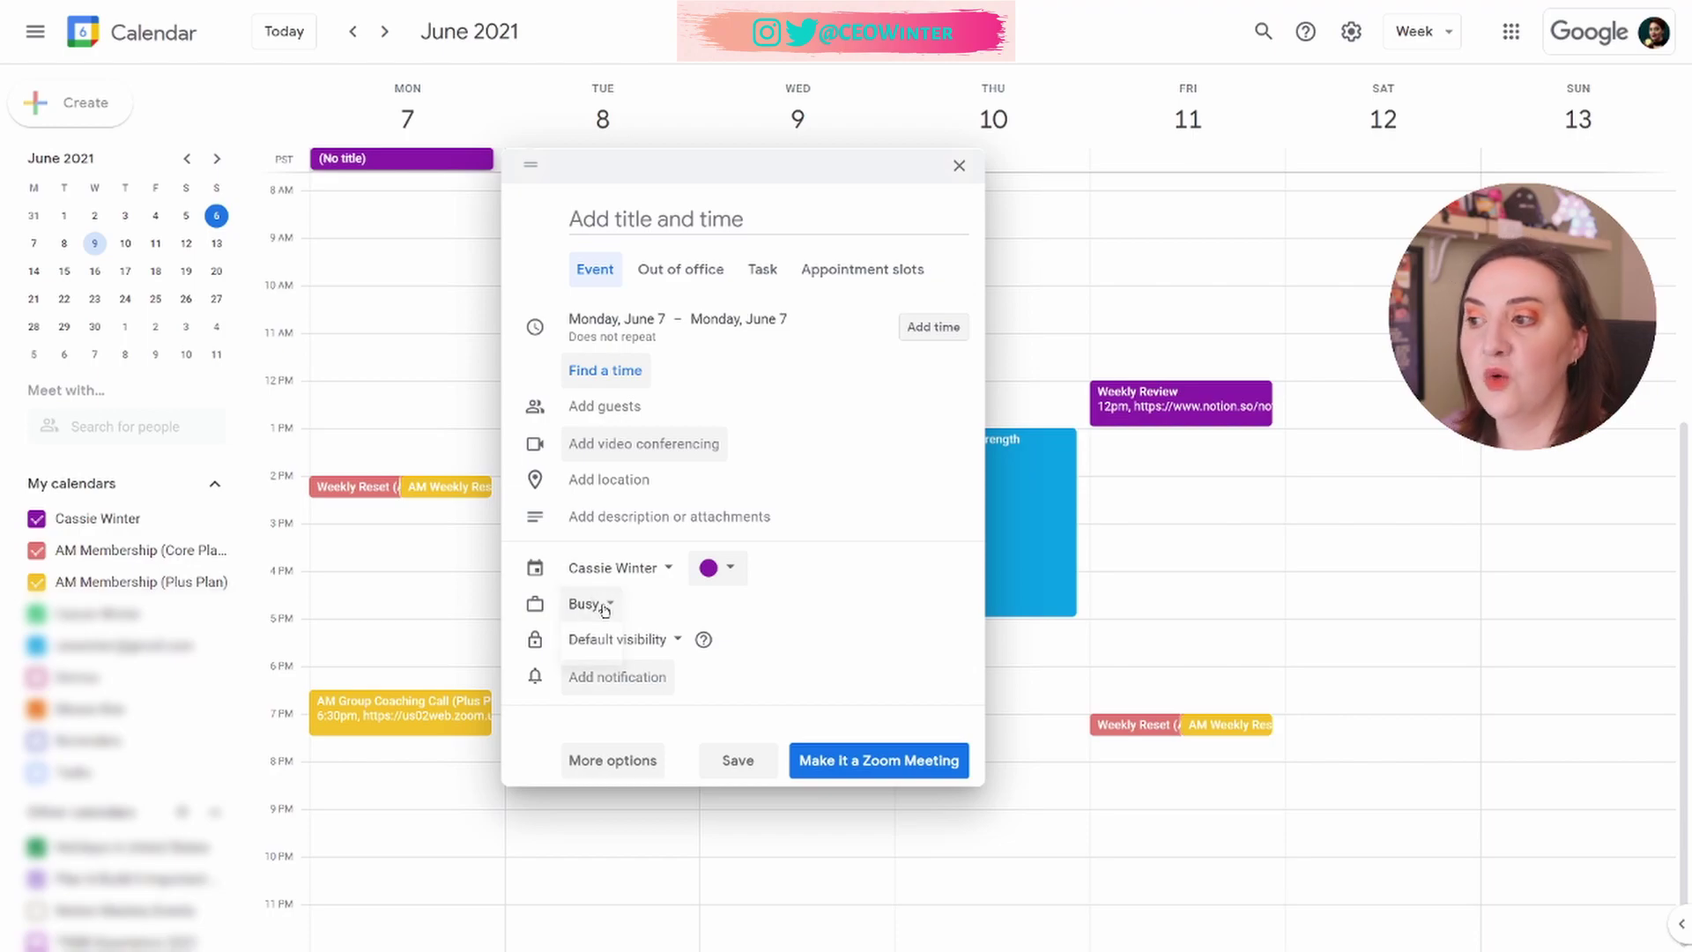
left_click(604, 607)
left_click(580, 641)
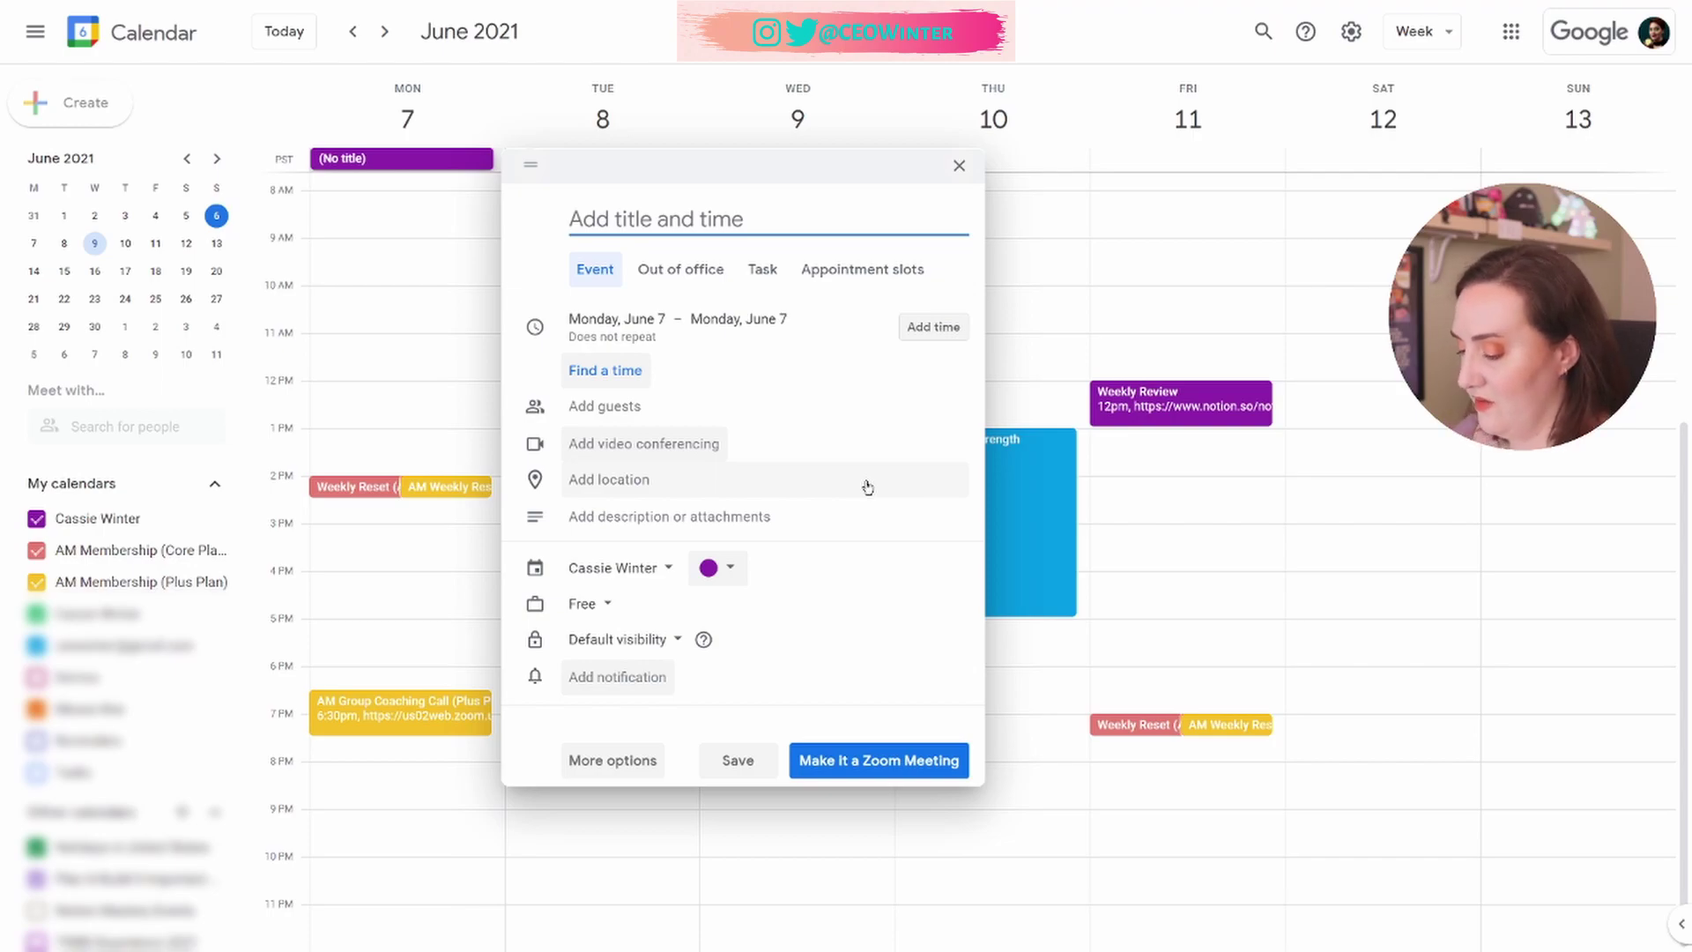
Save all-day events Admin, Filming and Potato on June 7–9, and enter Writing for June 10.
type("Admin")
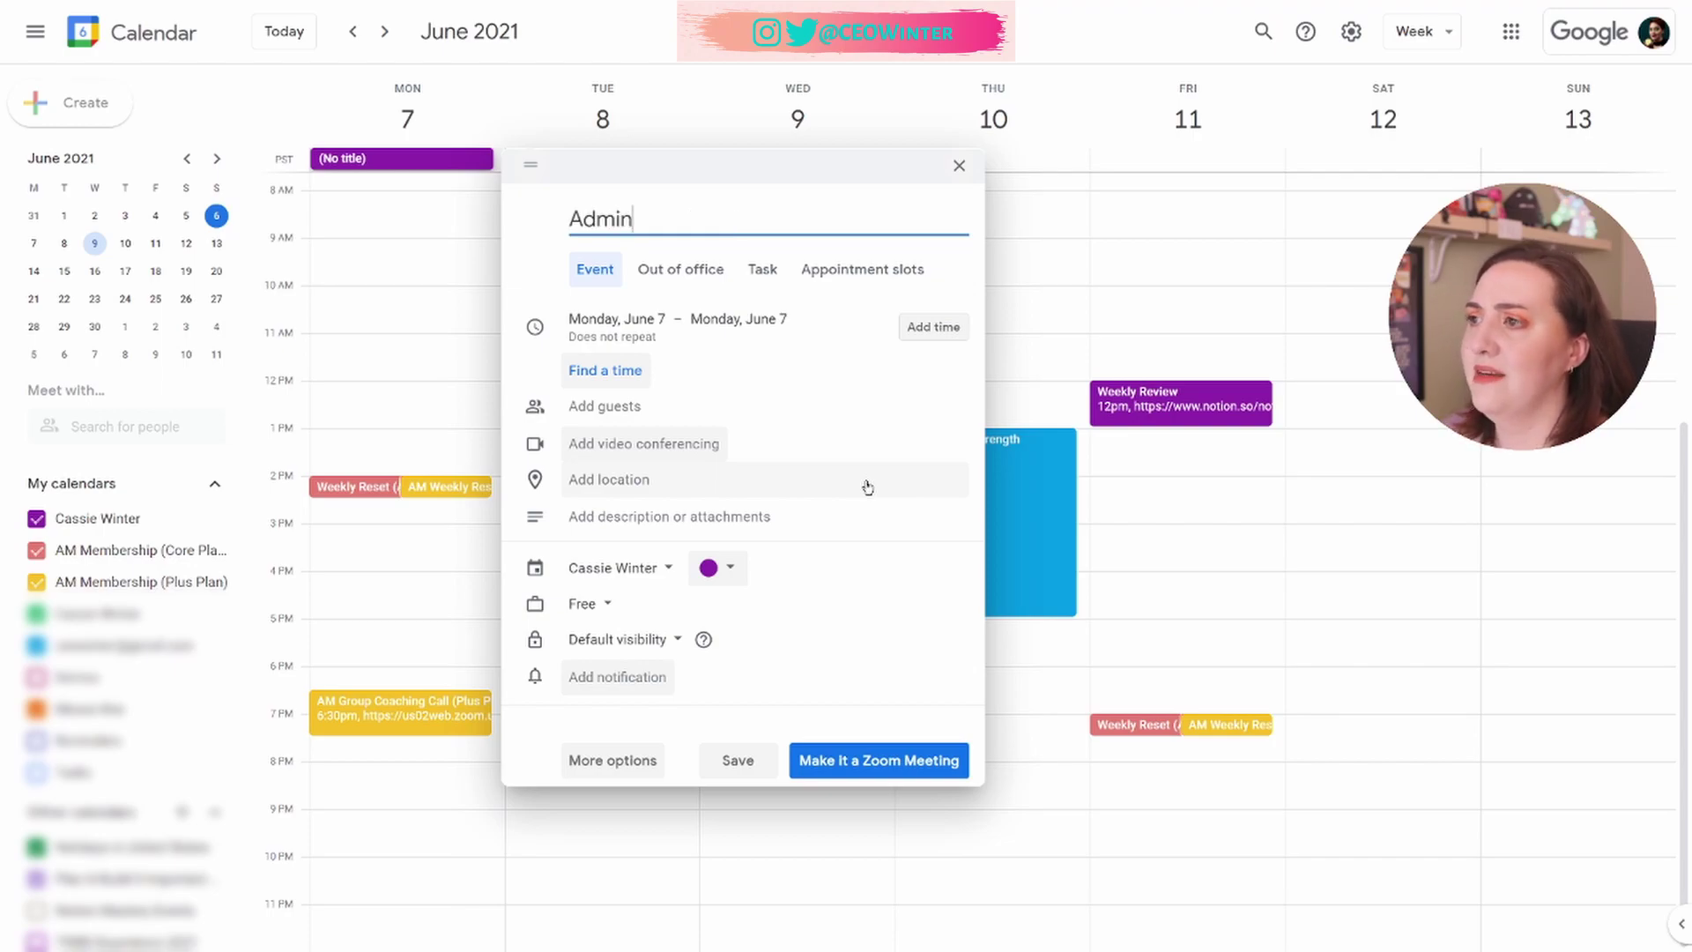
left_click(736, 760)
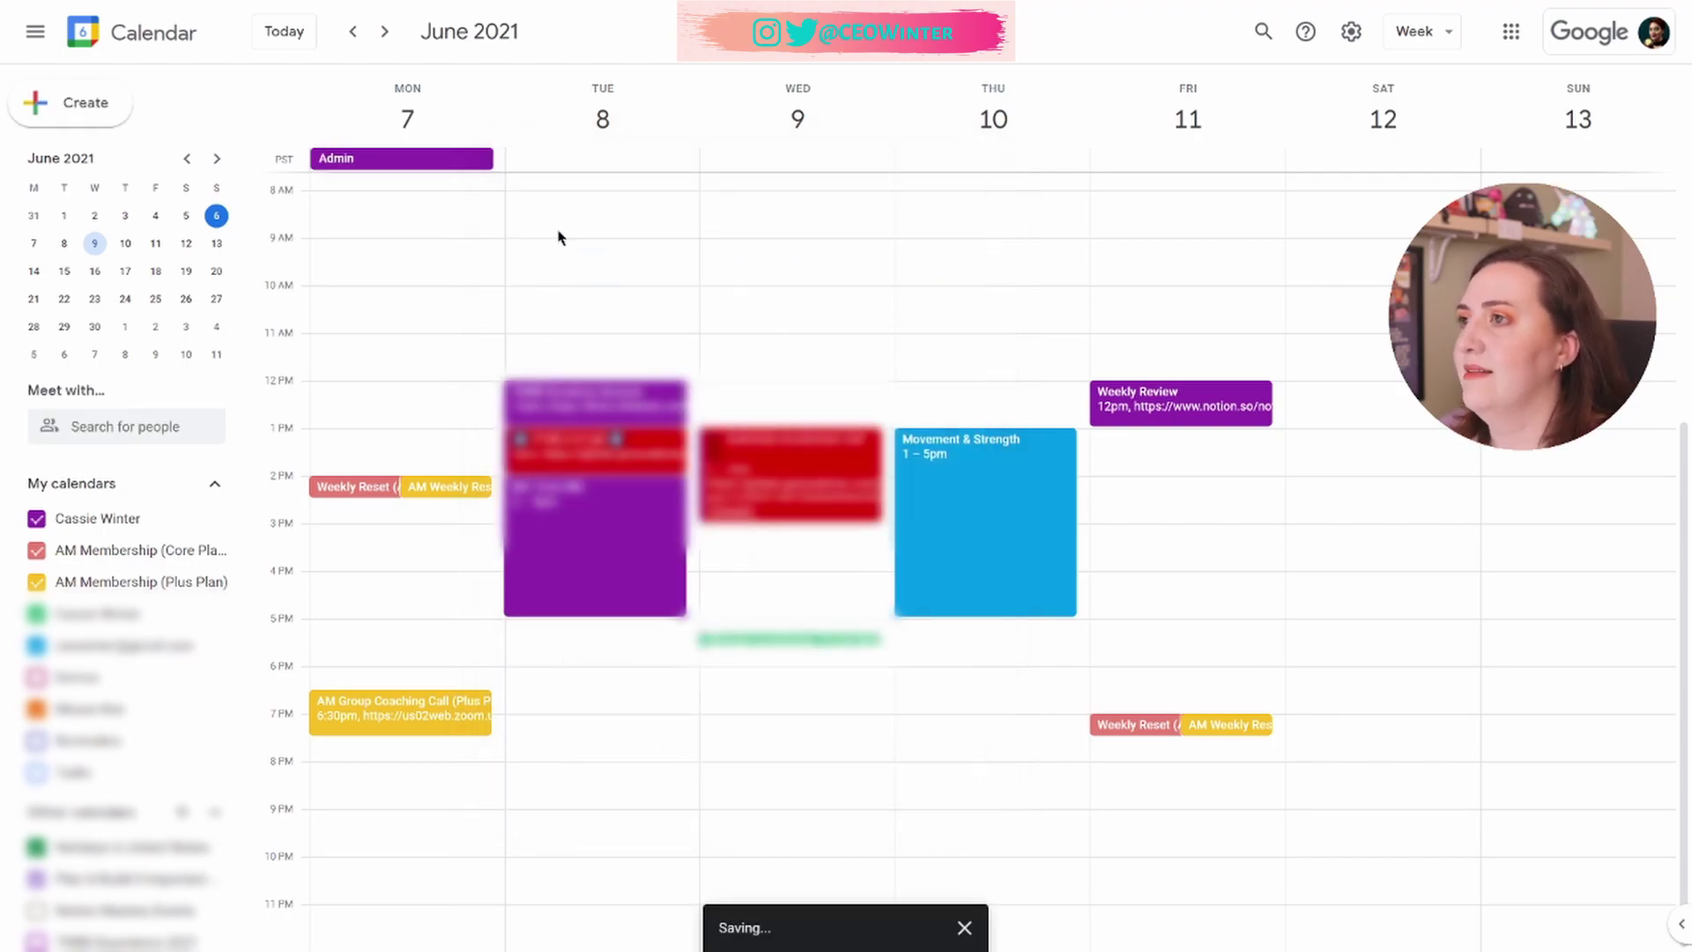
left_click(582, 165)
type("Filming")
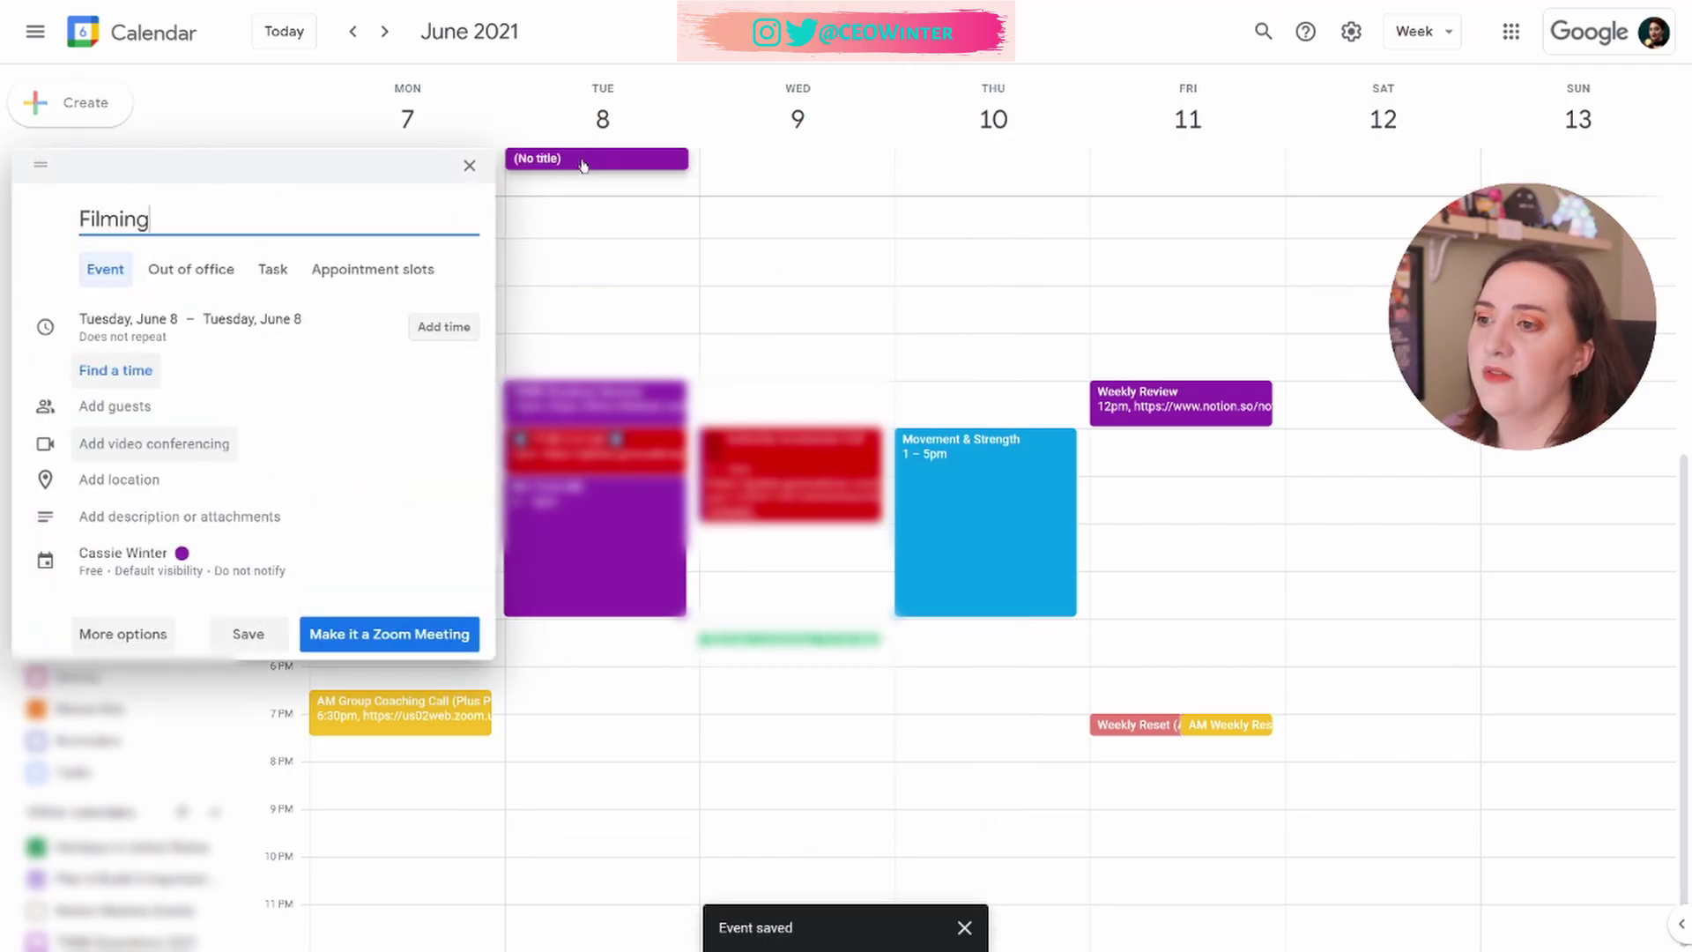
key("Return")
left_click(705, 164)
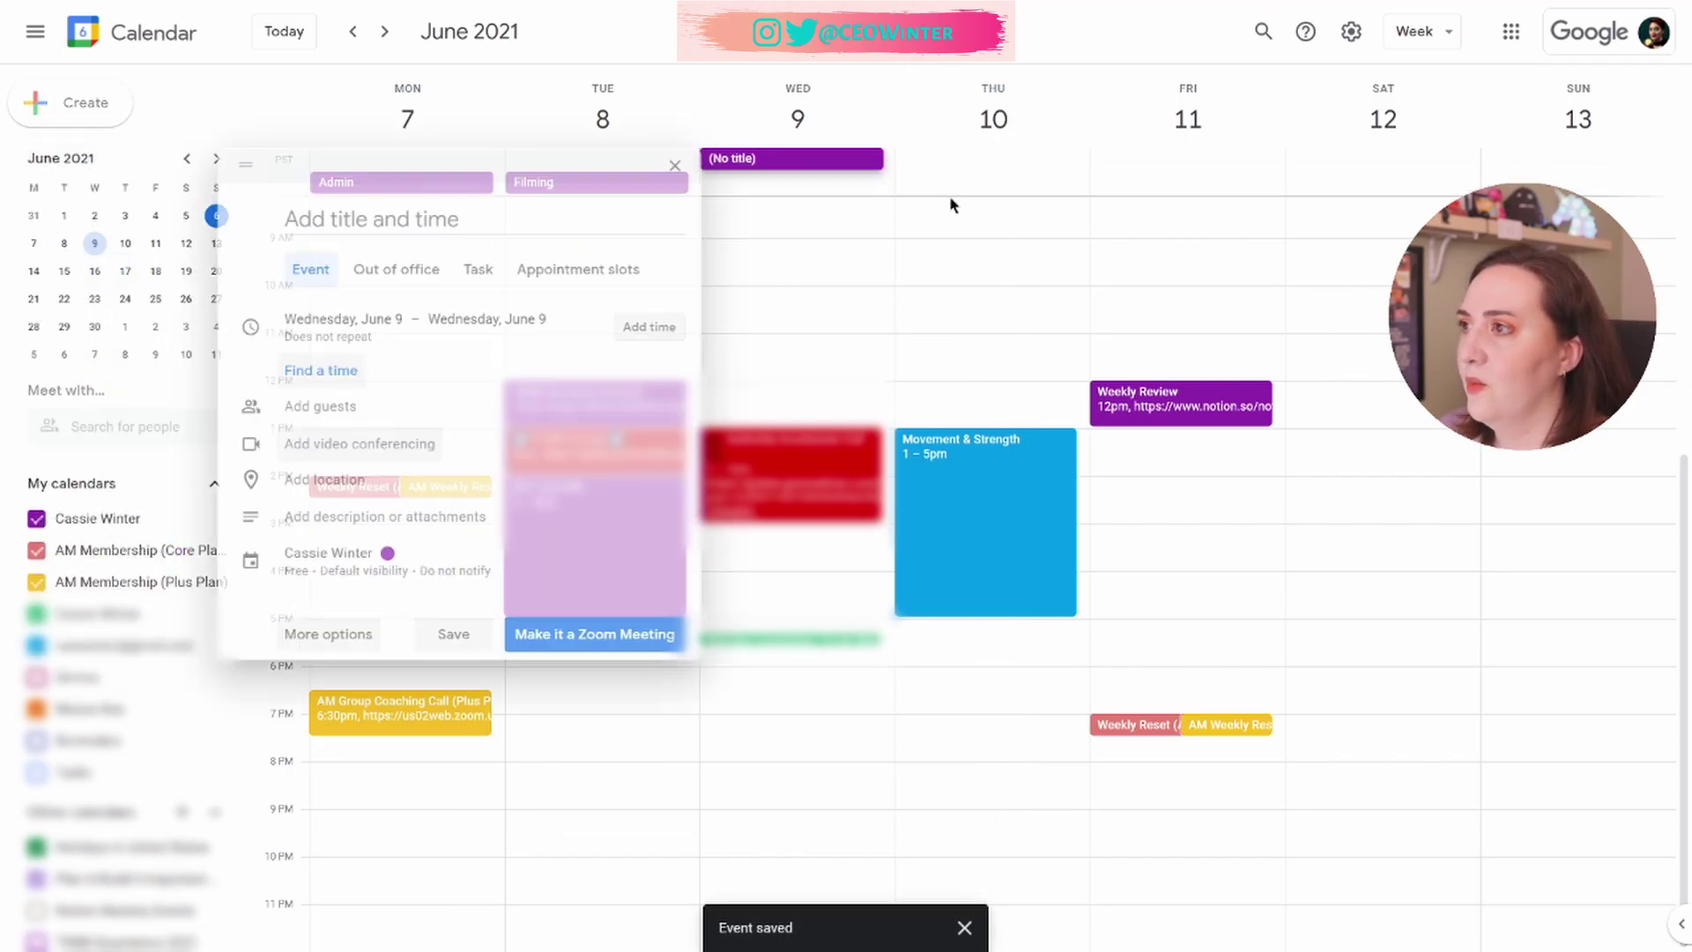
type("Potato")
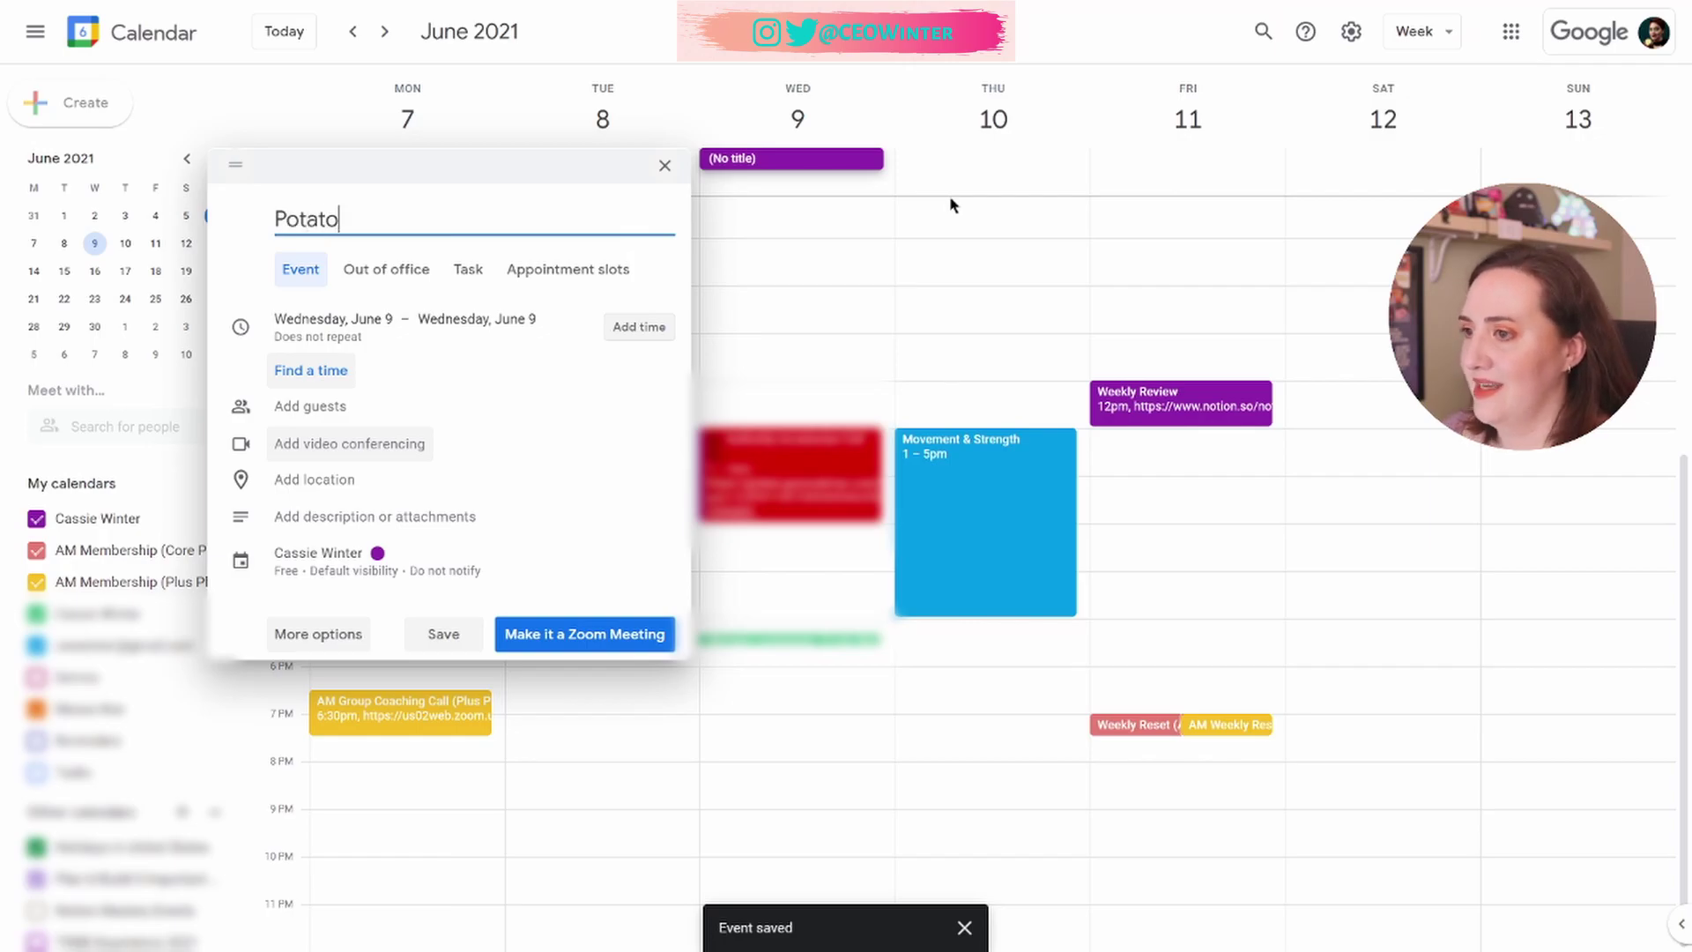
left_click(443, 634)
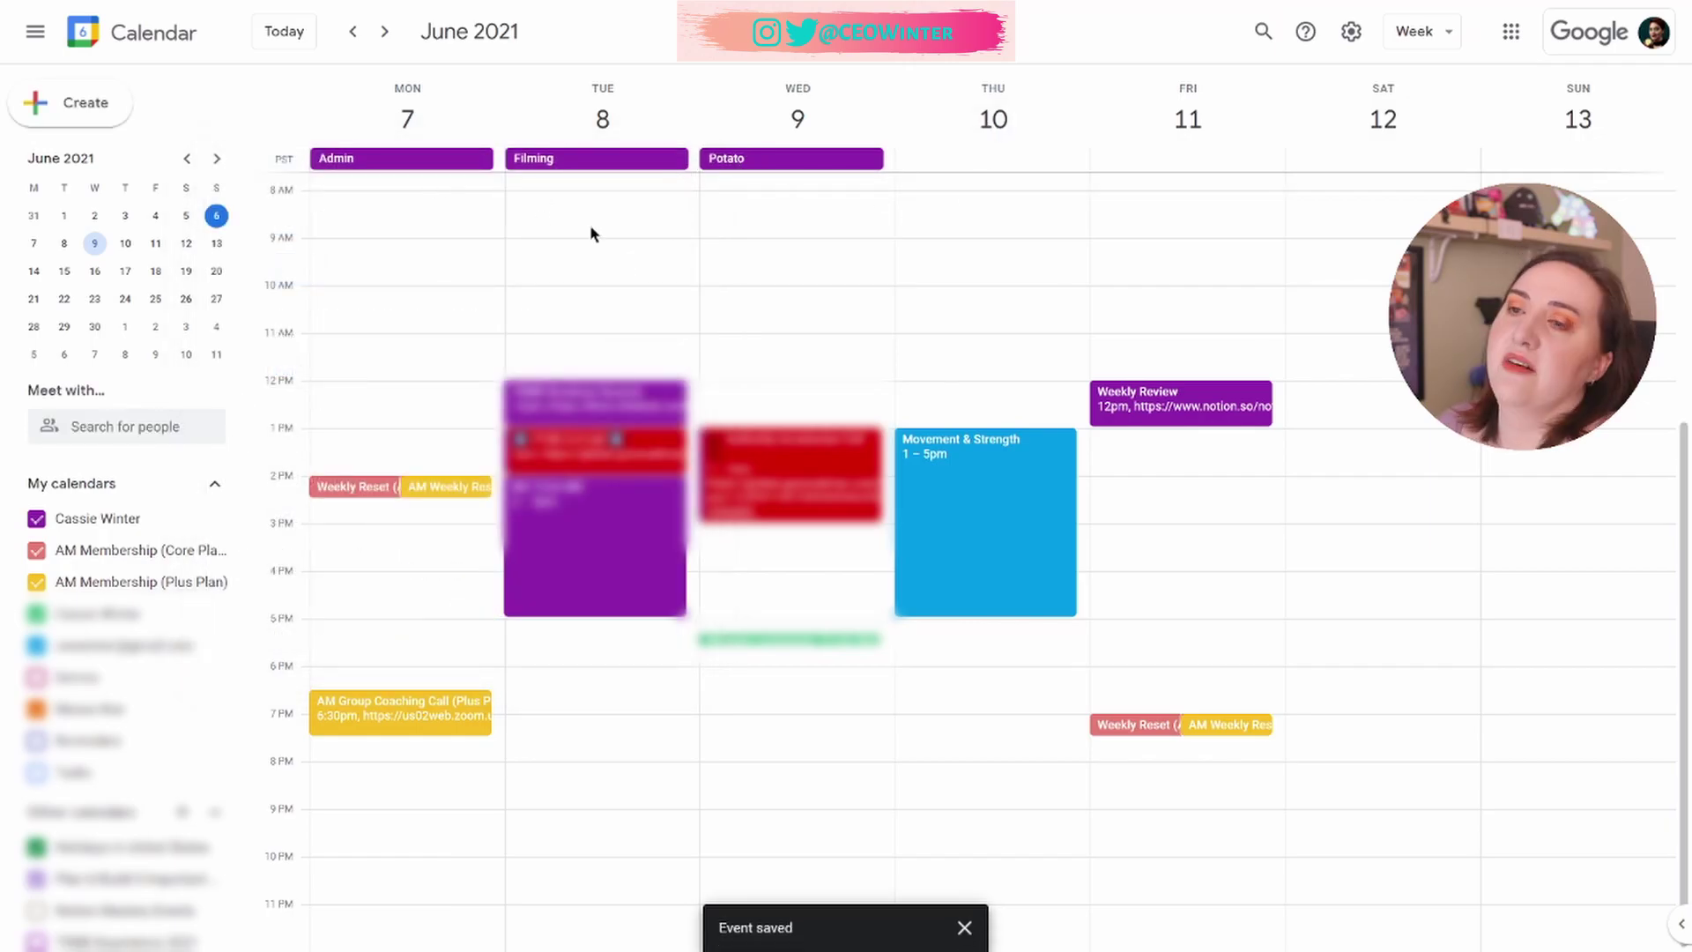
left_click(987, 167)
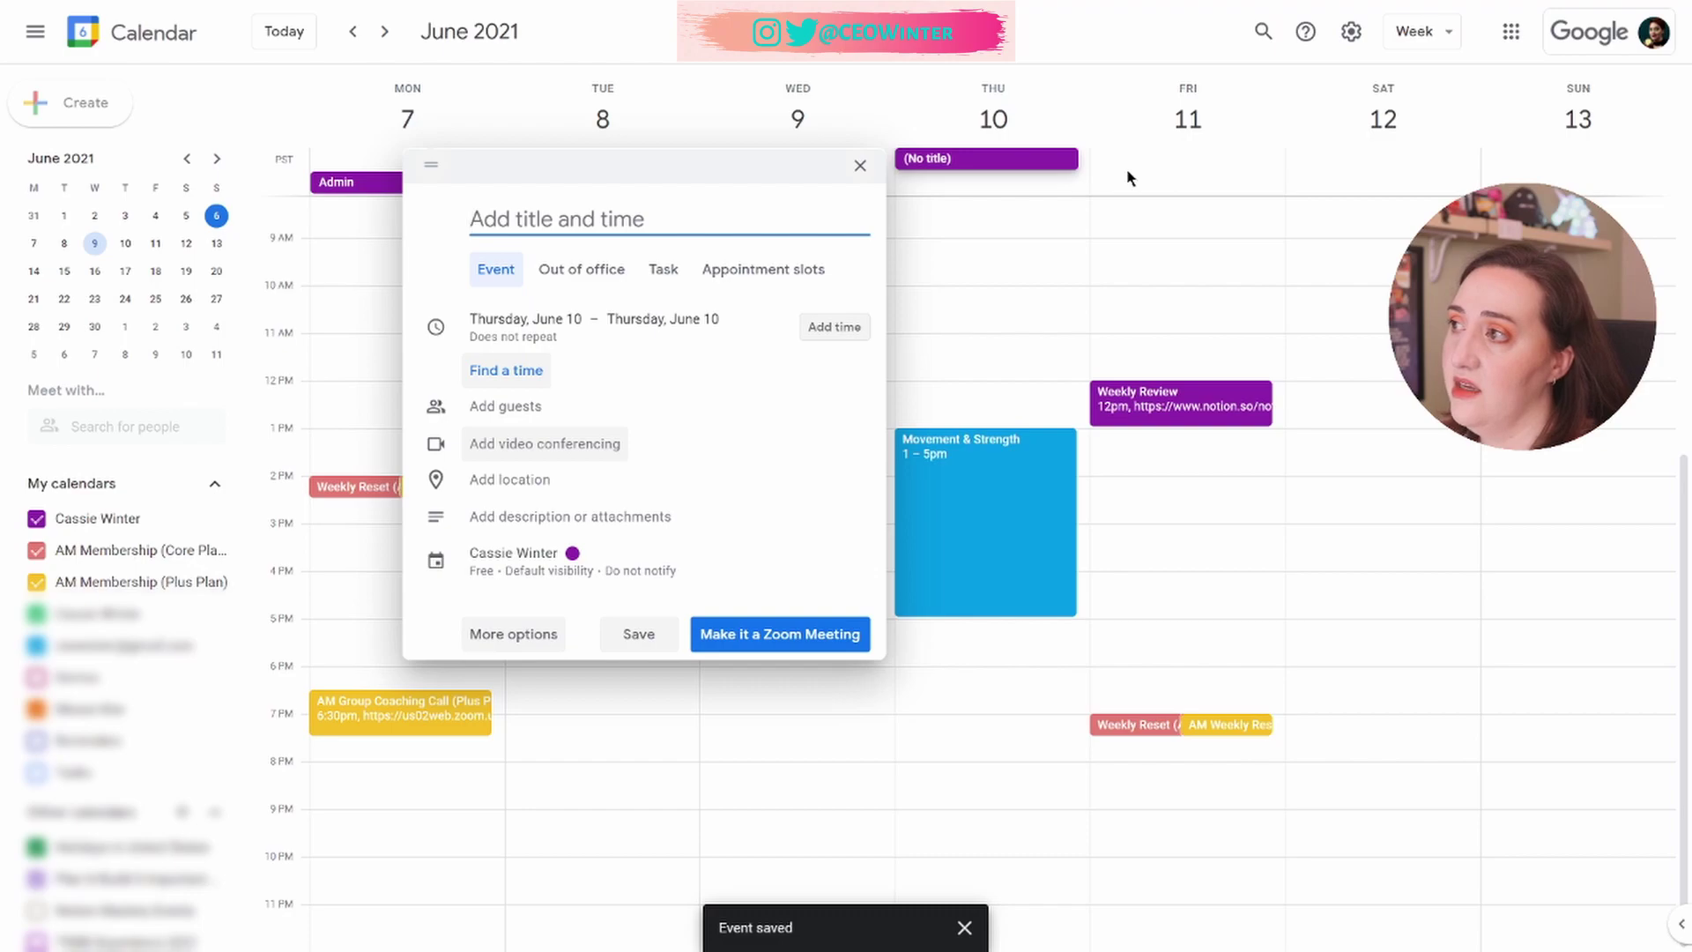
type("Writing")
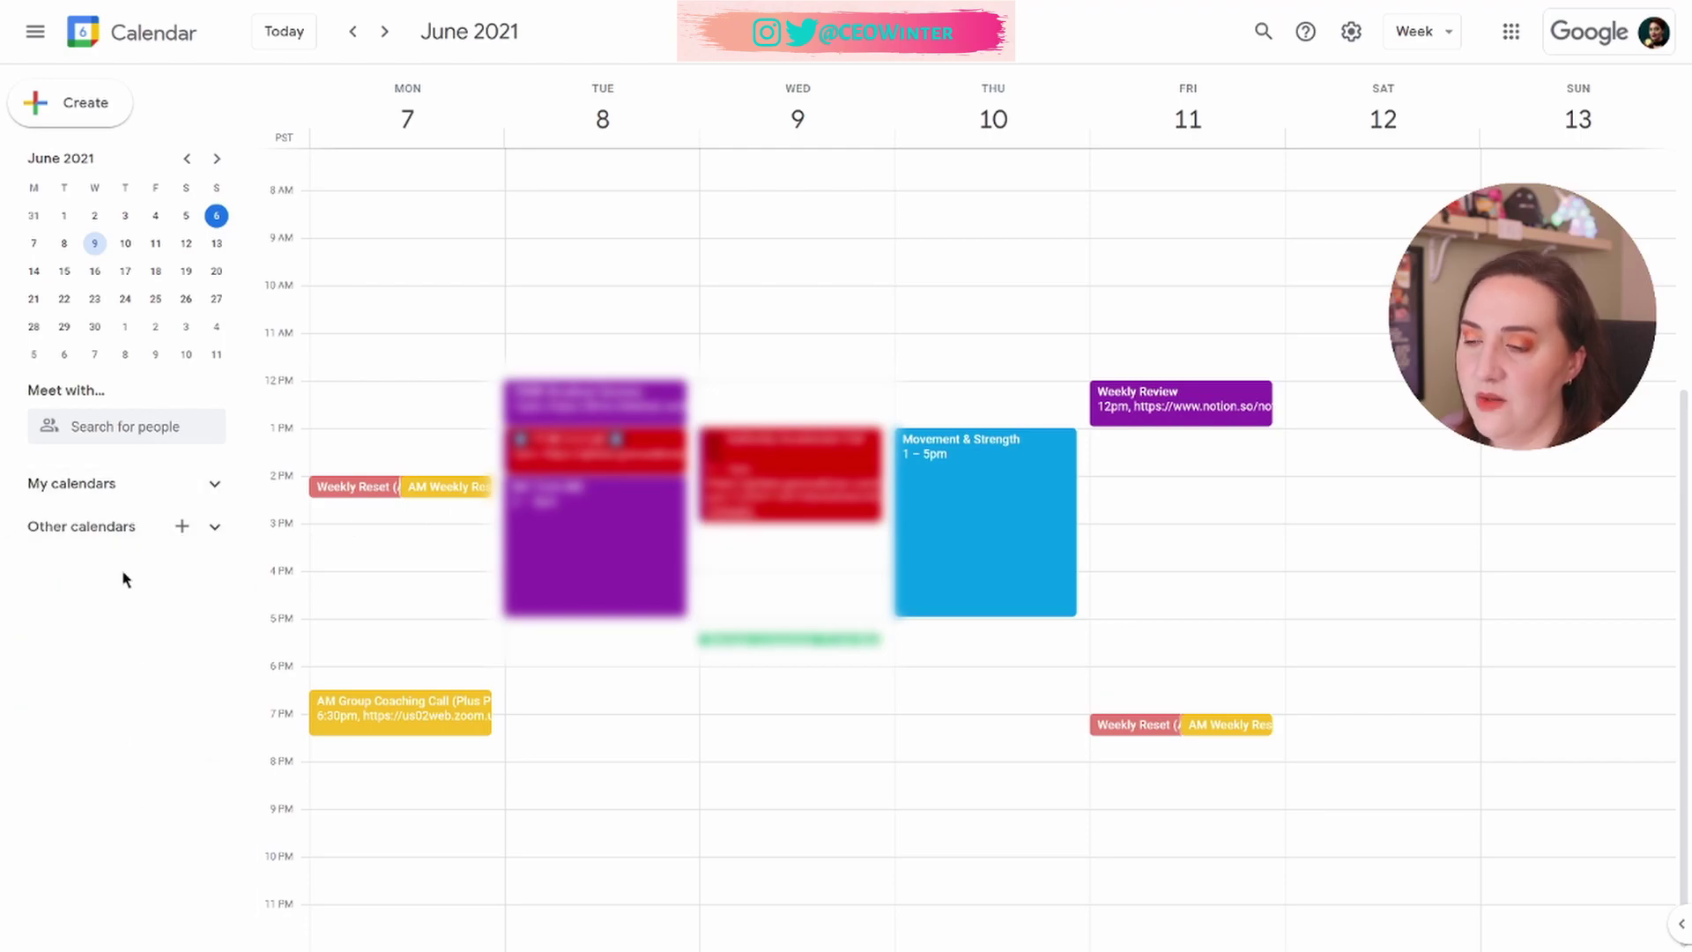
left_click(192, 487)
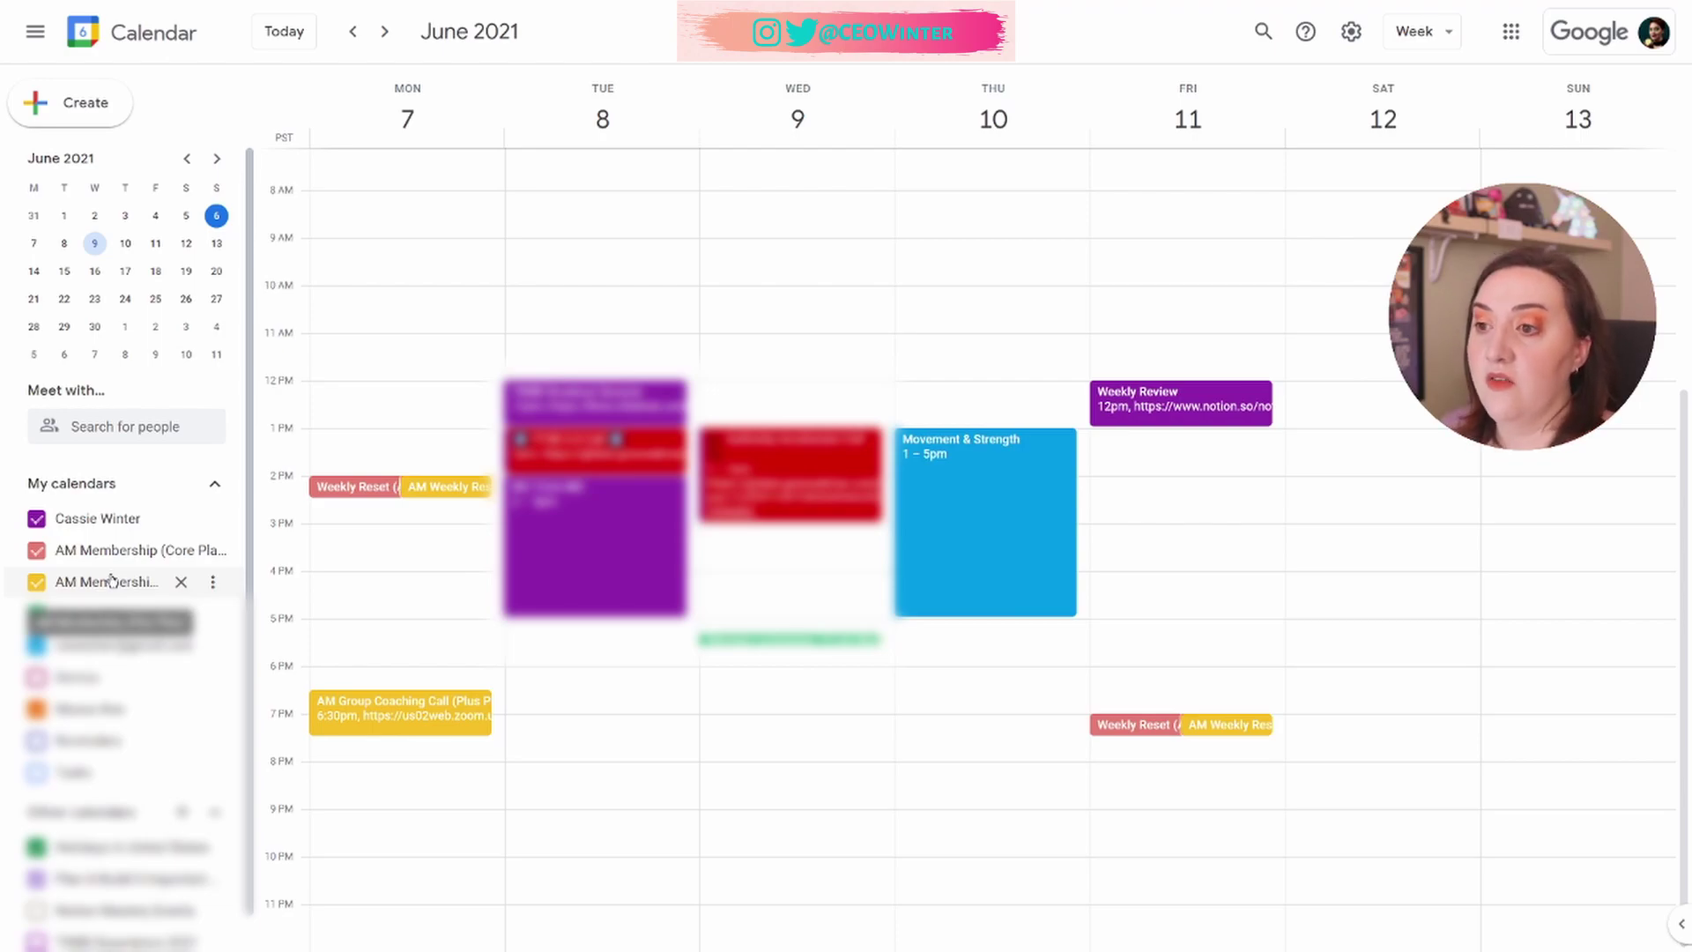
left_click(36, 550)
left_click(36, 550)
left_click(38, 583)
left_click(38, 583)
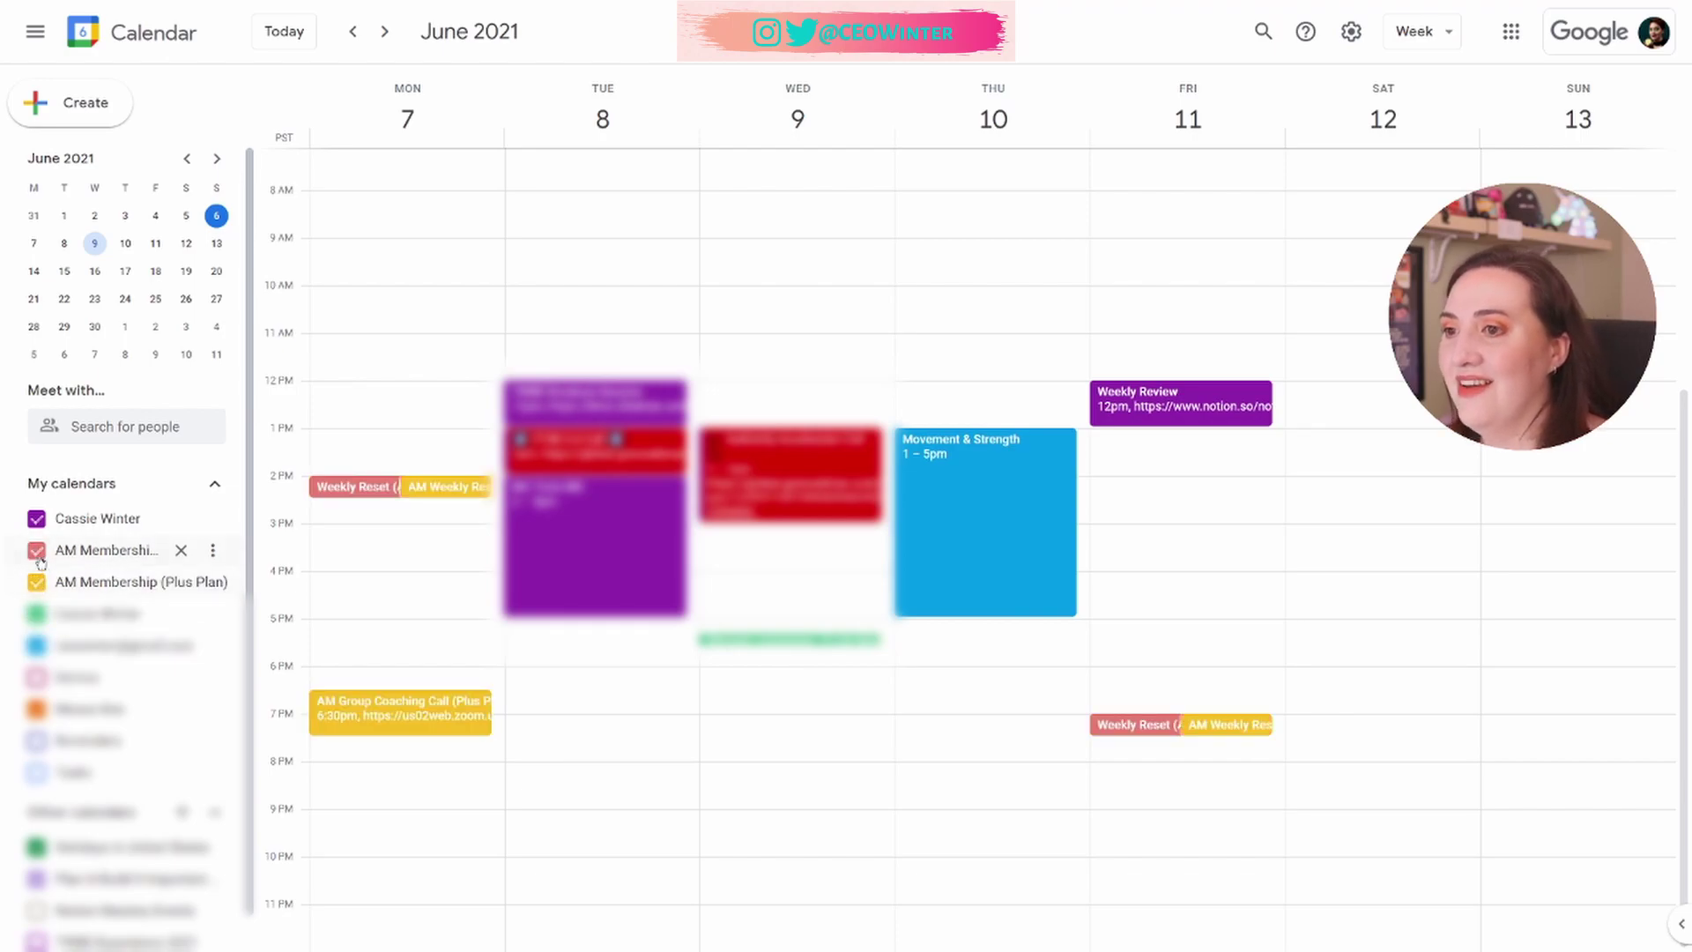
left_click(38, 584)
left_click(38, 584)
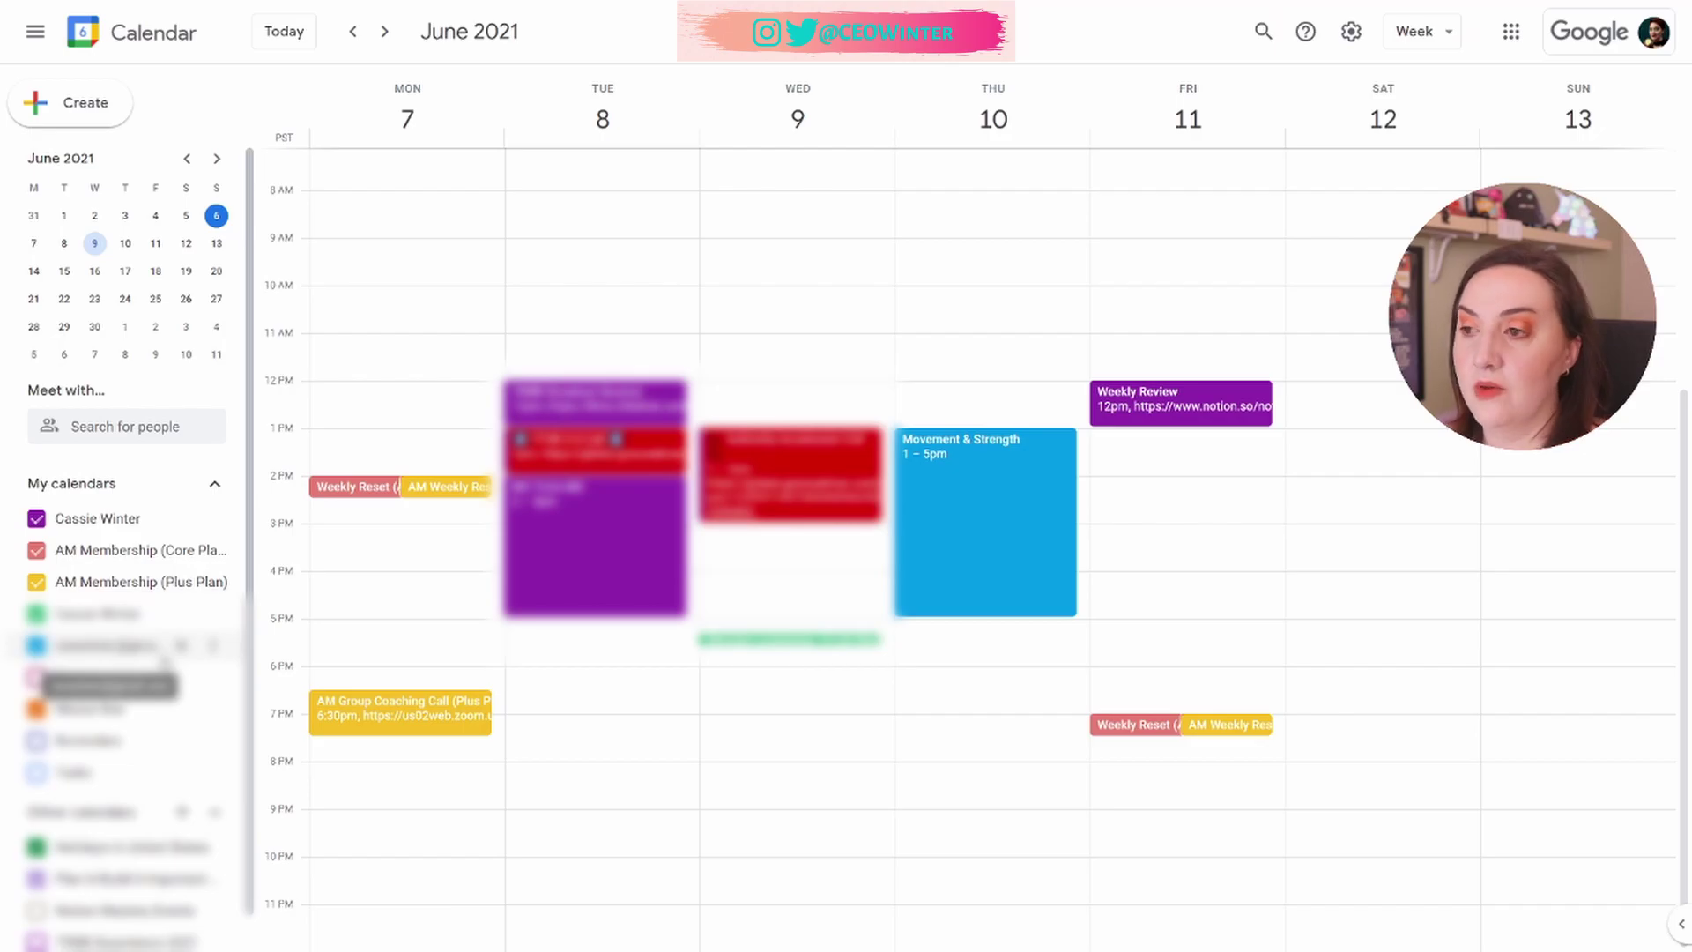
left_click(1354, 37)
left_click(1364, 87)
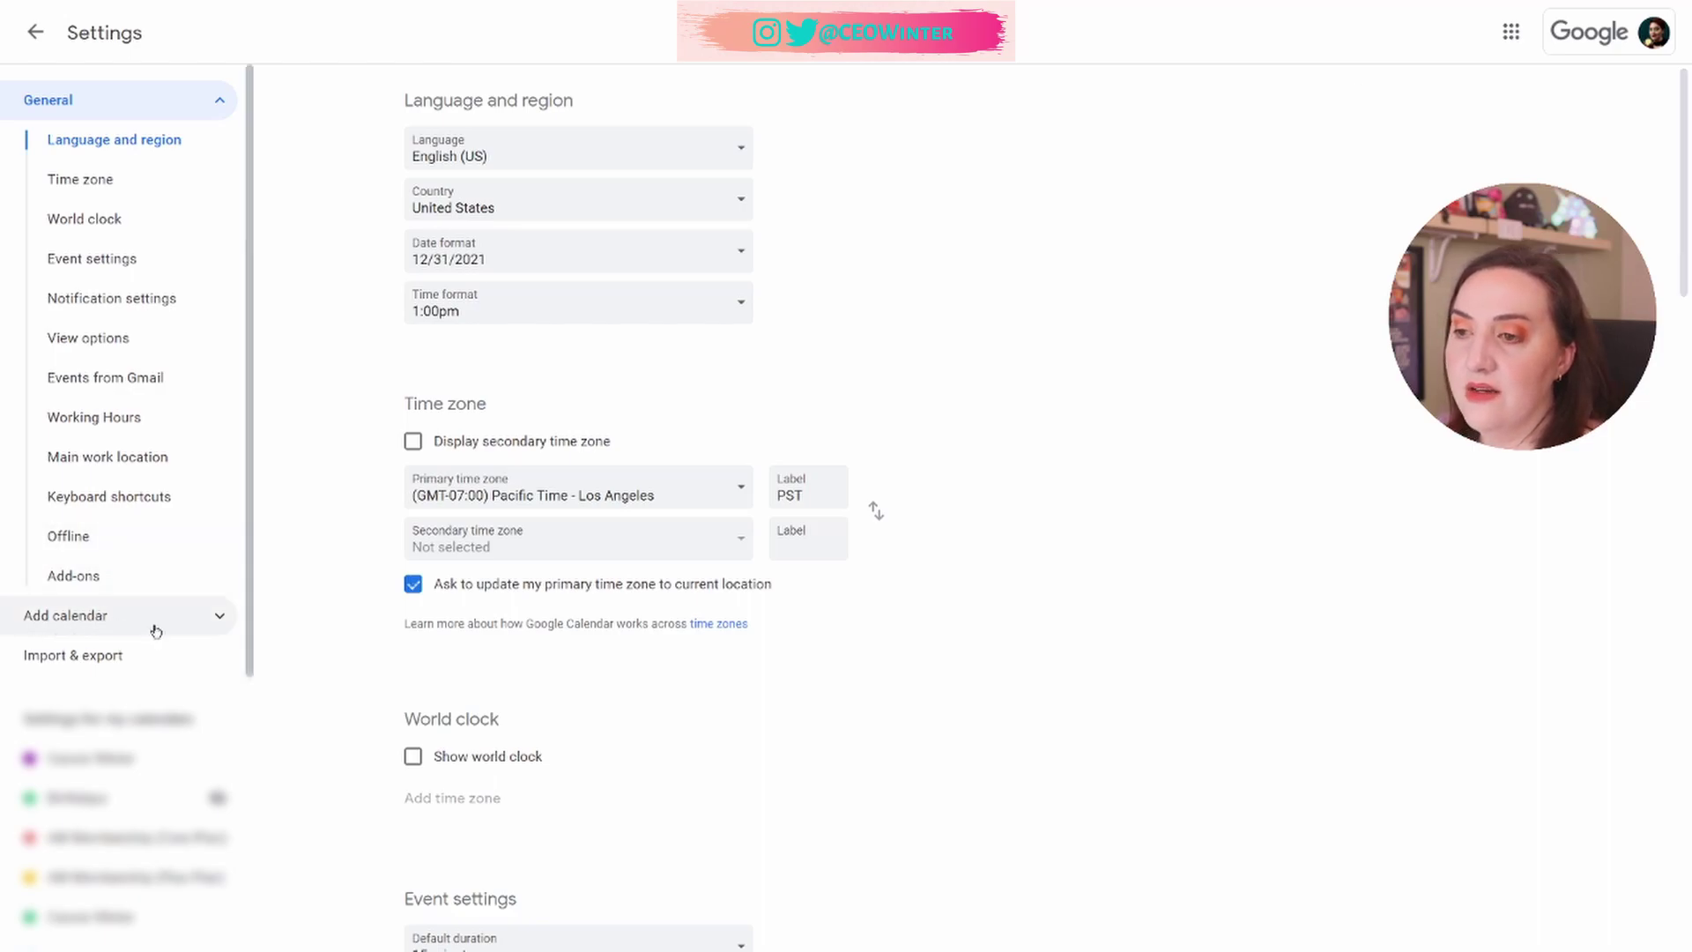
left_click(220, 621)
scroll(167, 520, "down", 4)
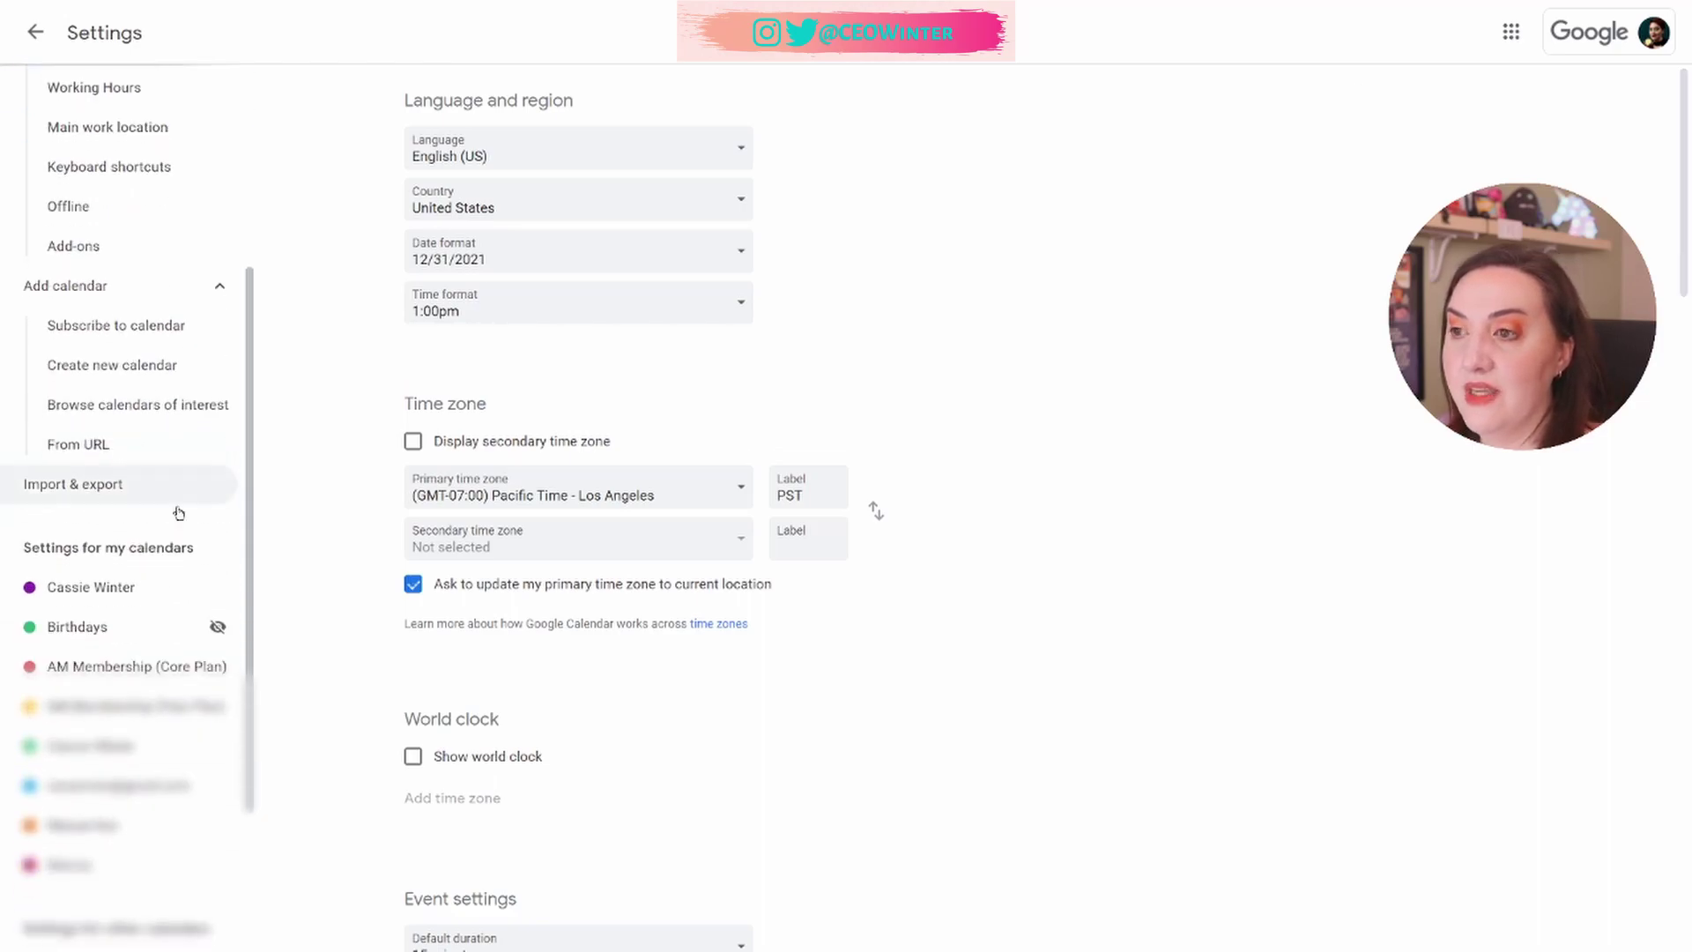
left_click(122, 333)
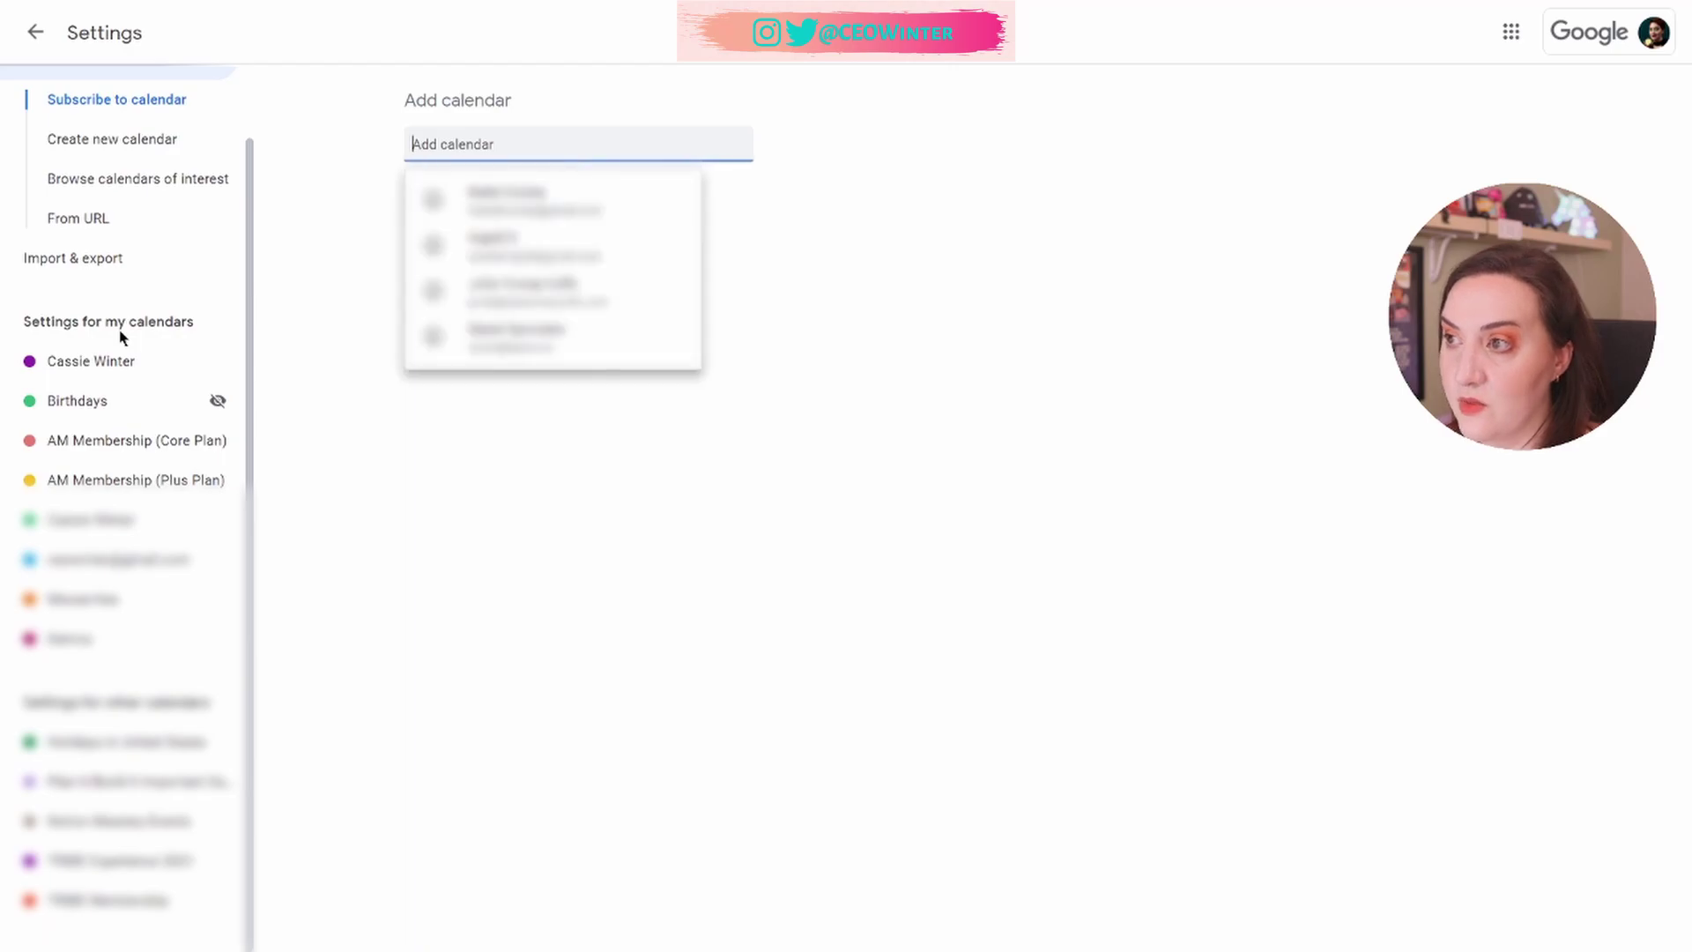
left_click(113, 147)
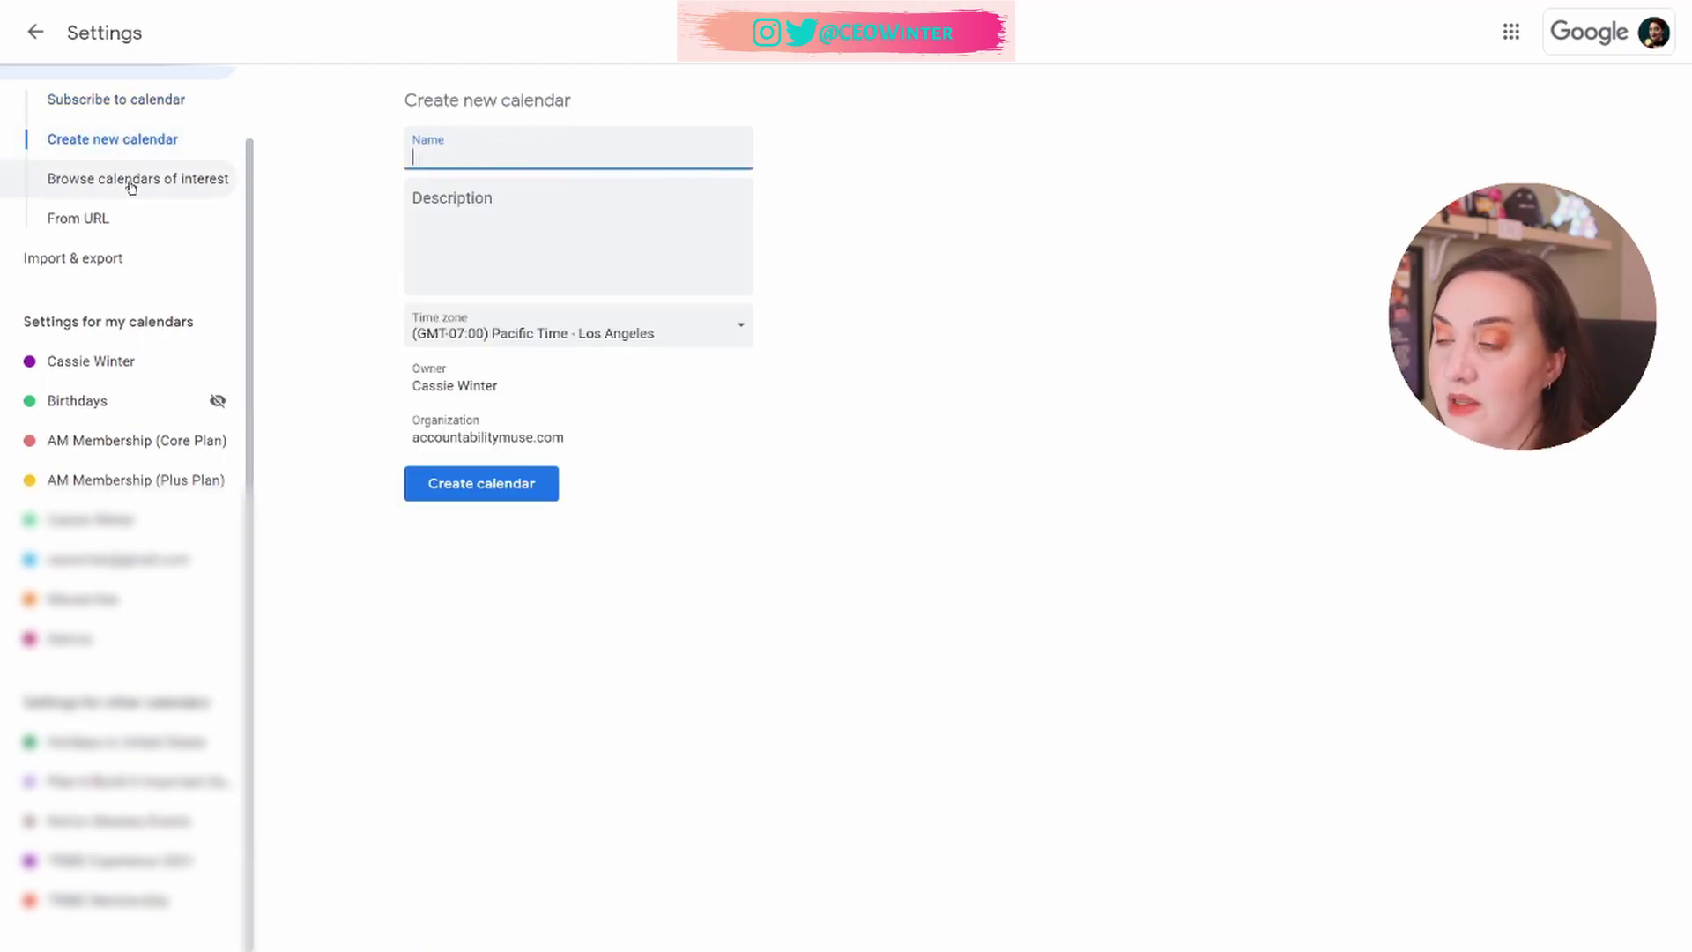
left_click(129, 179)
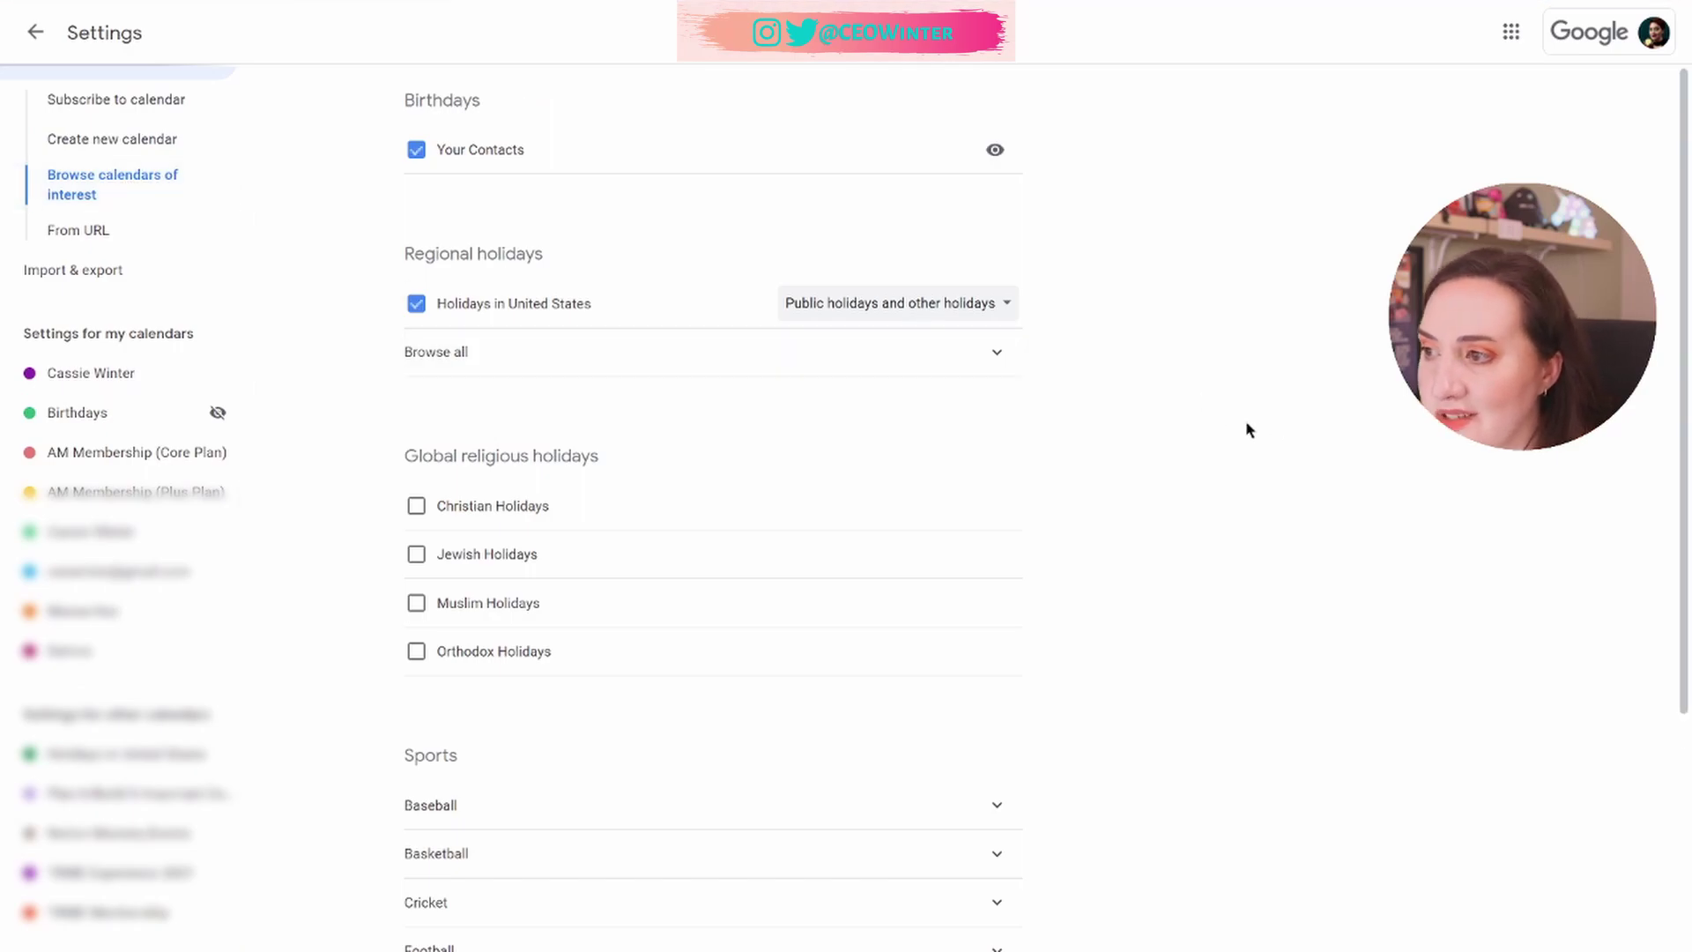
left_click(125, 298)
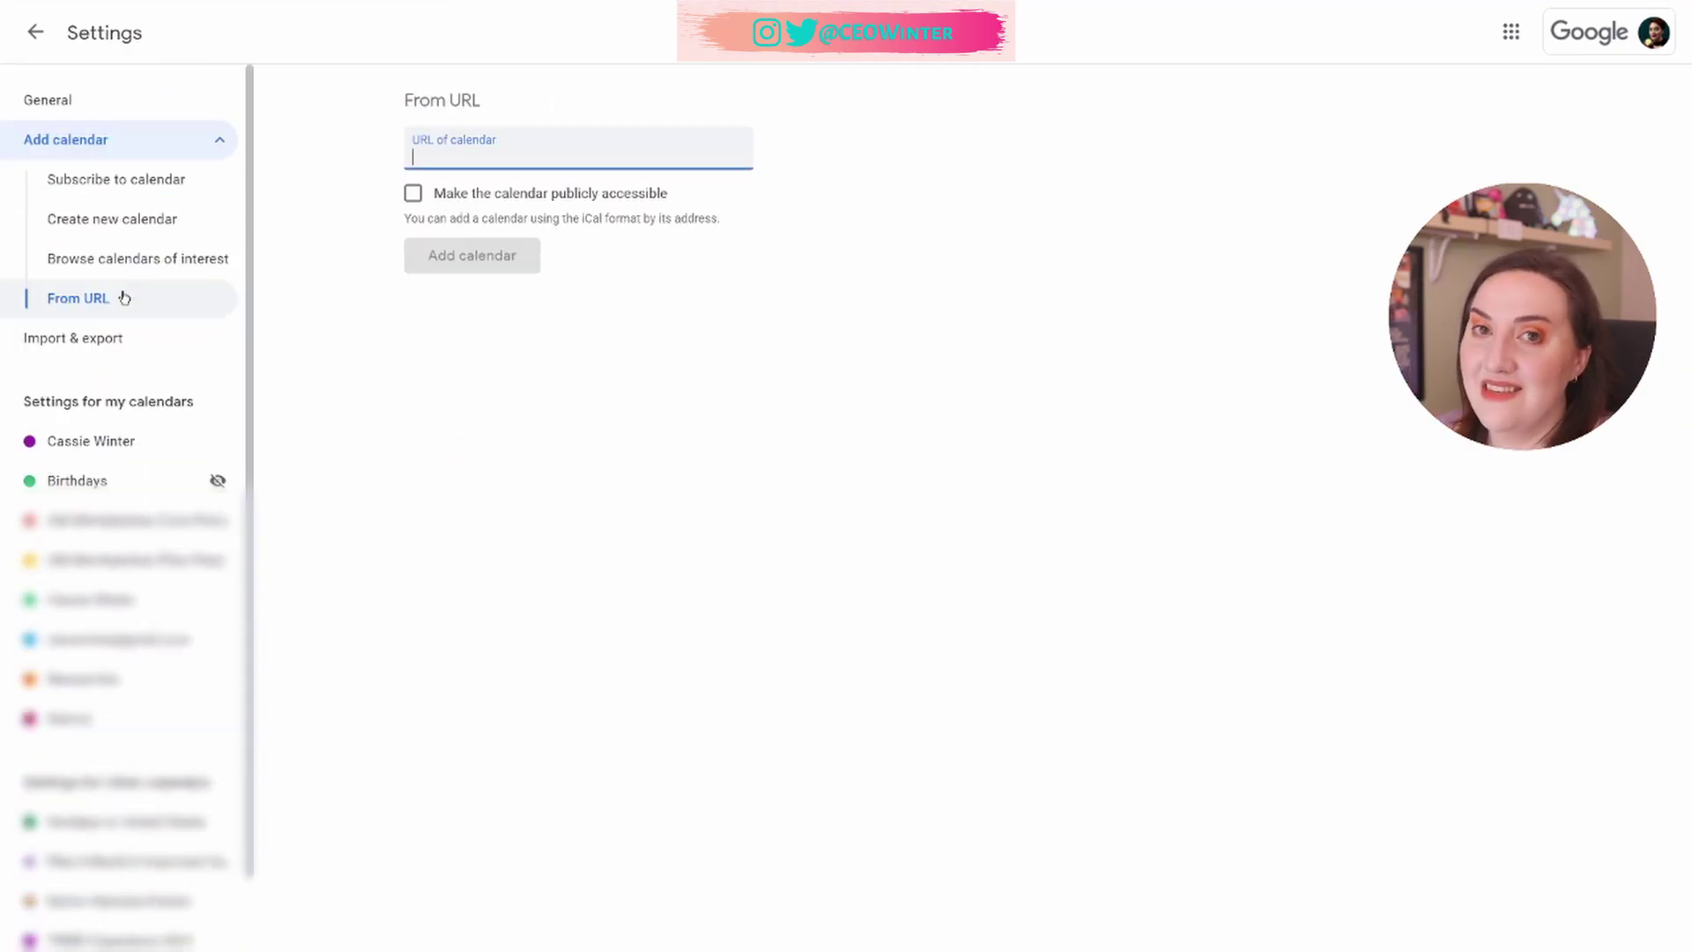
left_click(106, 221)
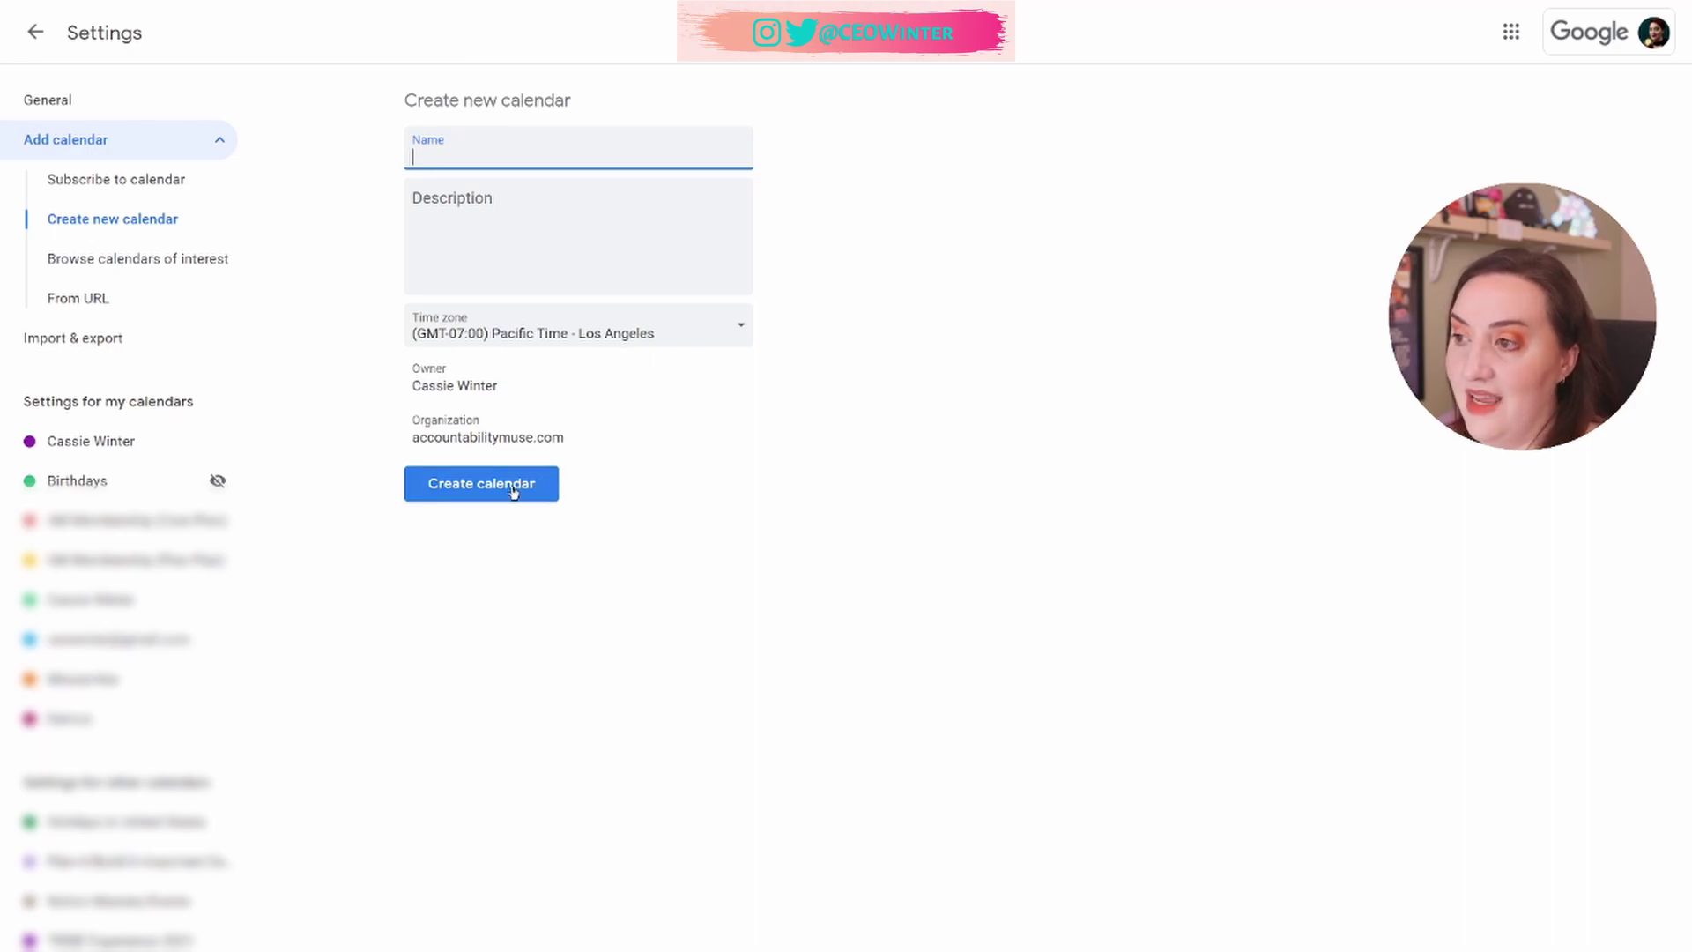
left_click(36, 33)
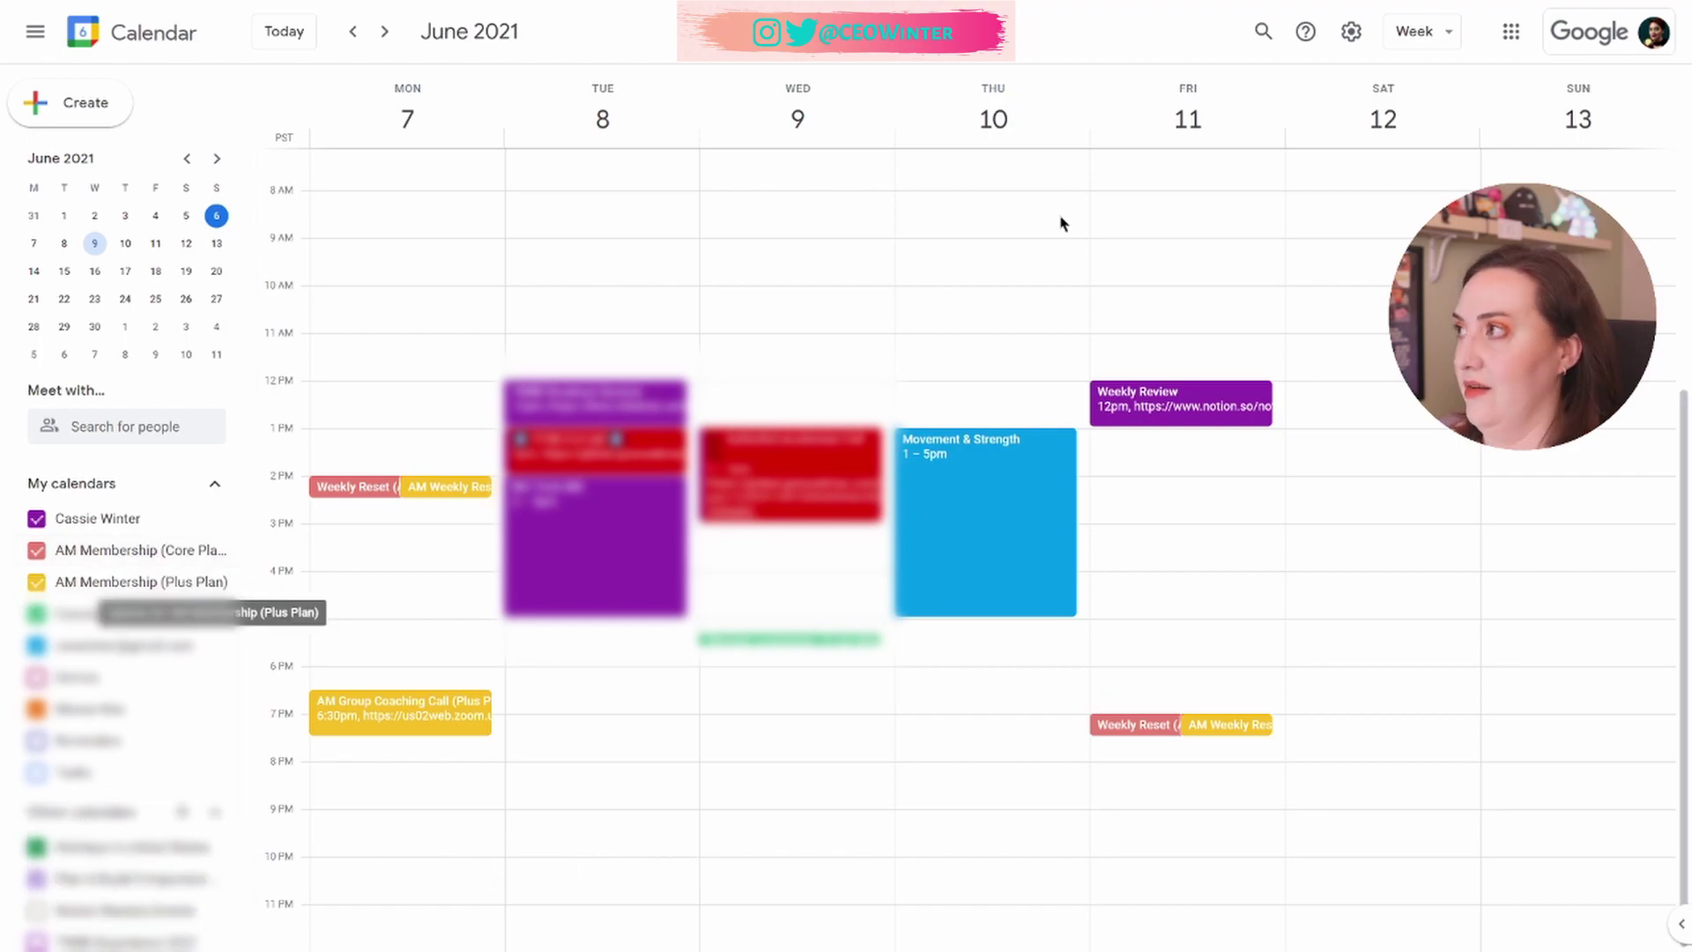
left_click(1351, 32)
left_click(1370, 88)
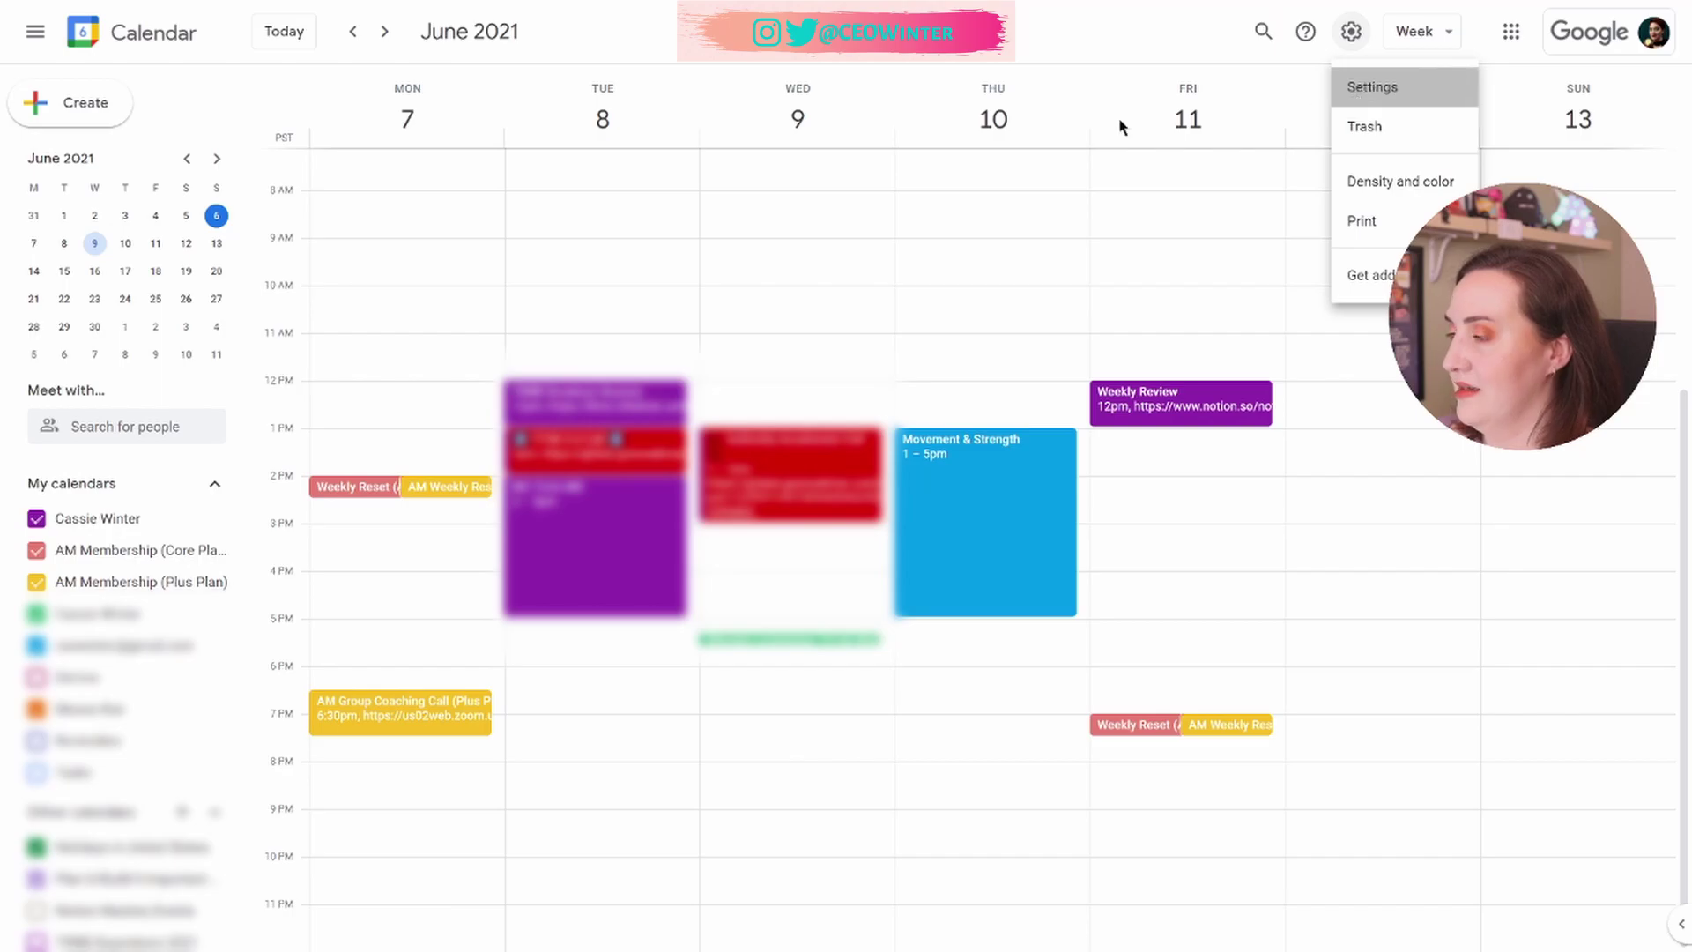
scroll(123, 326, "down", 5)
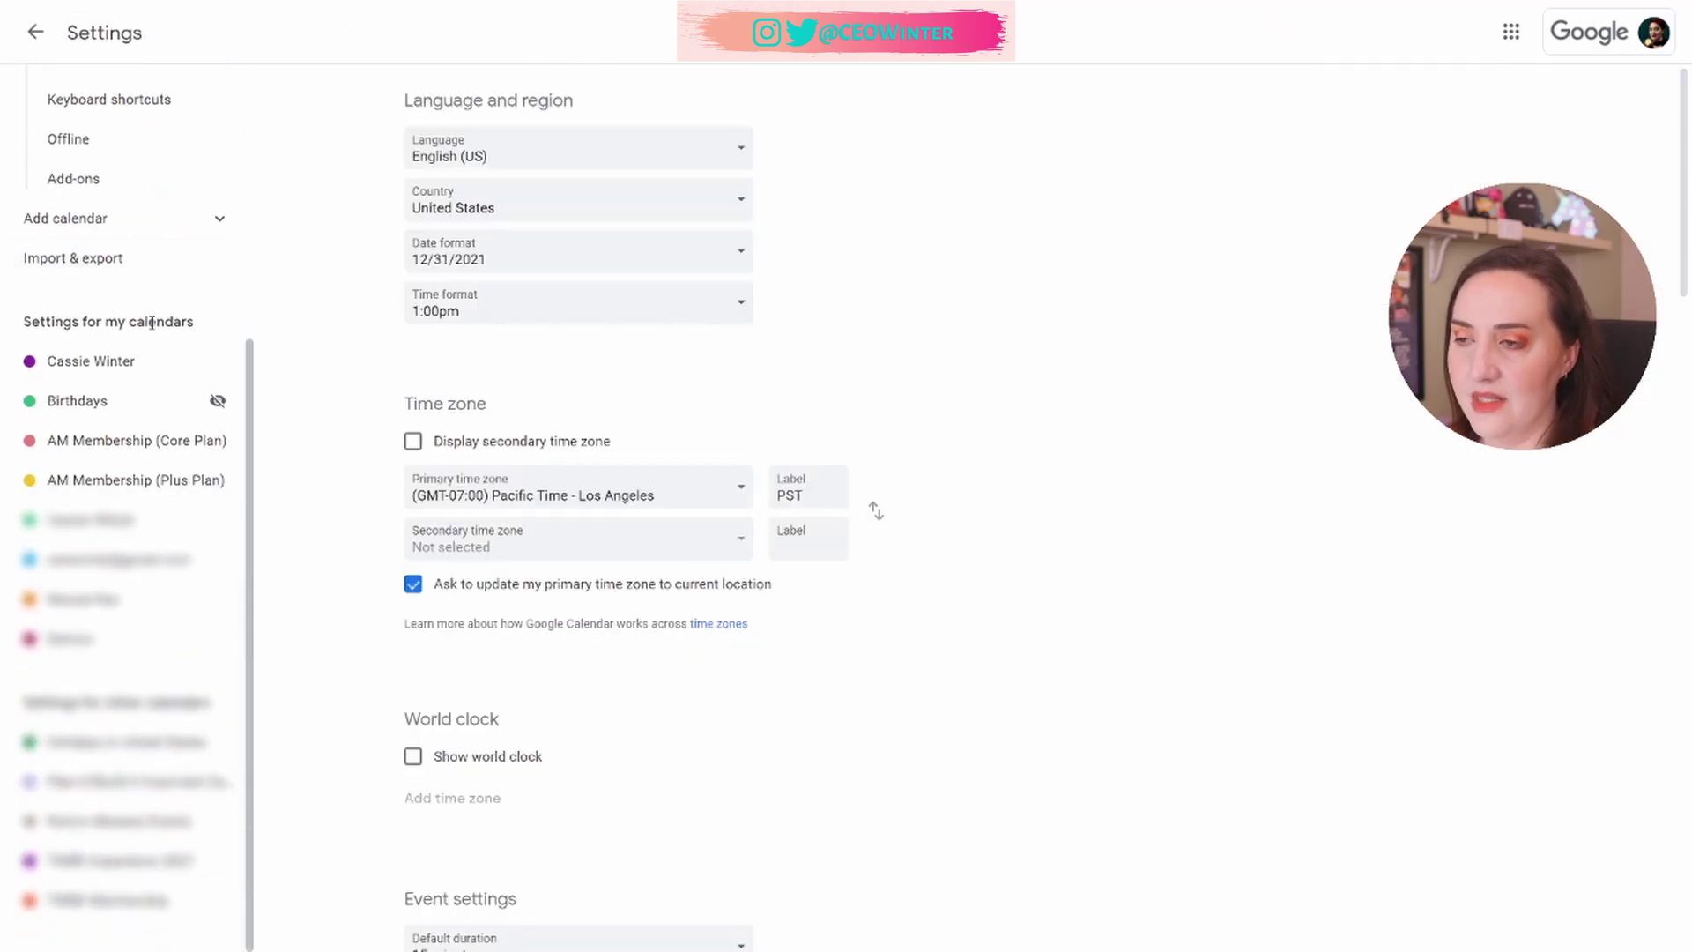
left_click(99, 448)
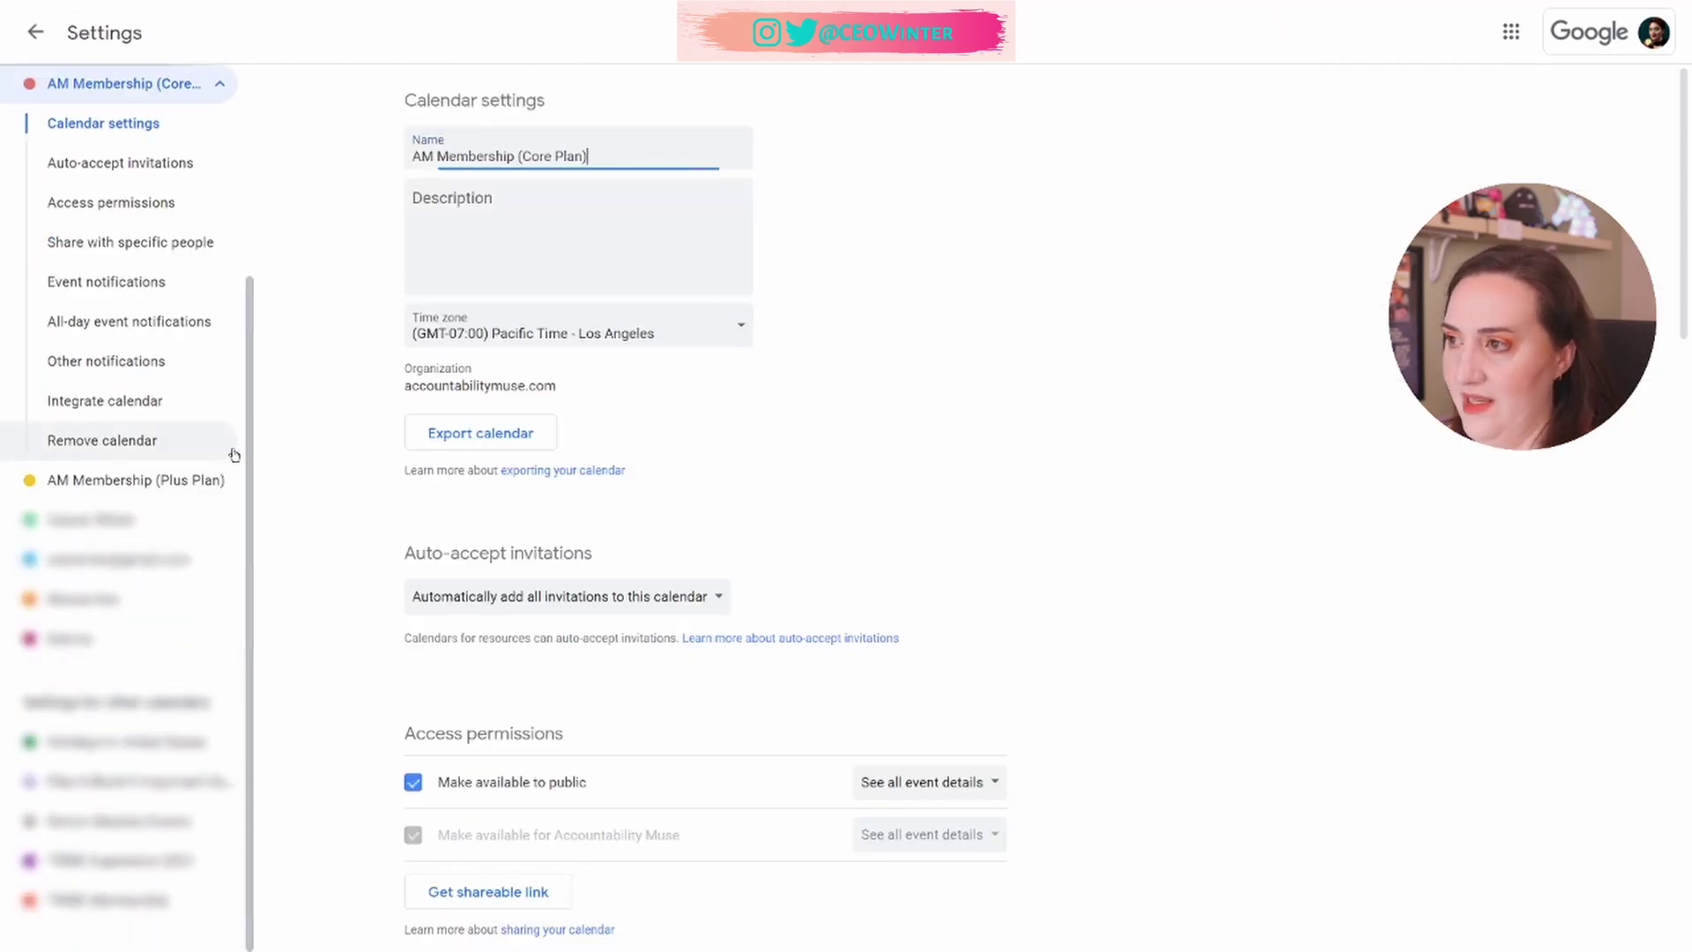
scroll(907, 465, "down", 3)
scroll(1106, 442, "down", 2)
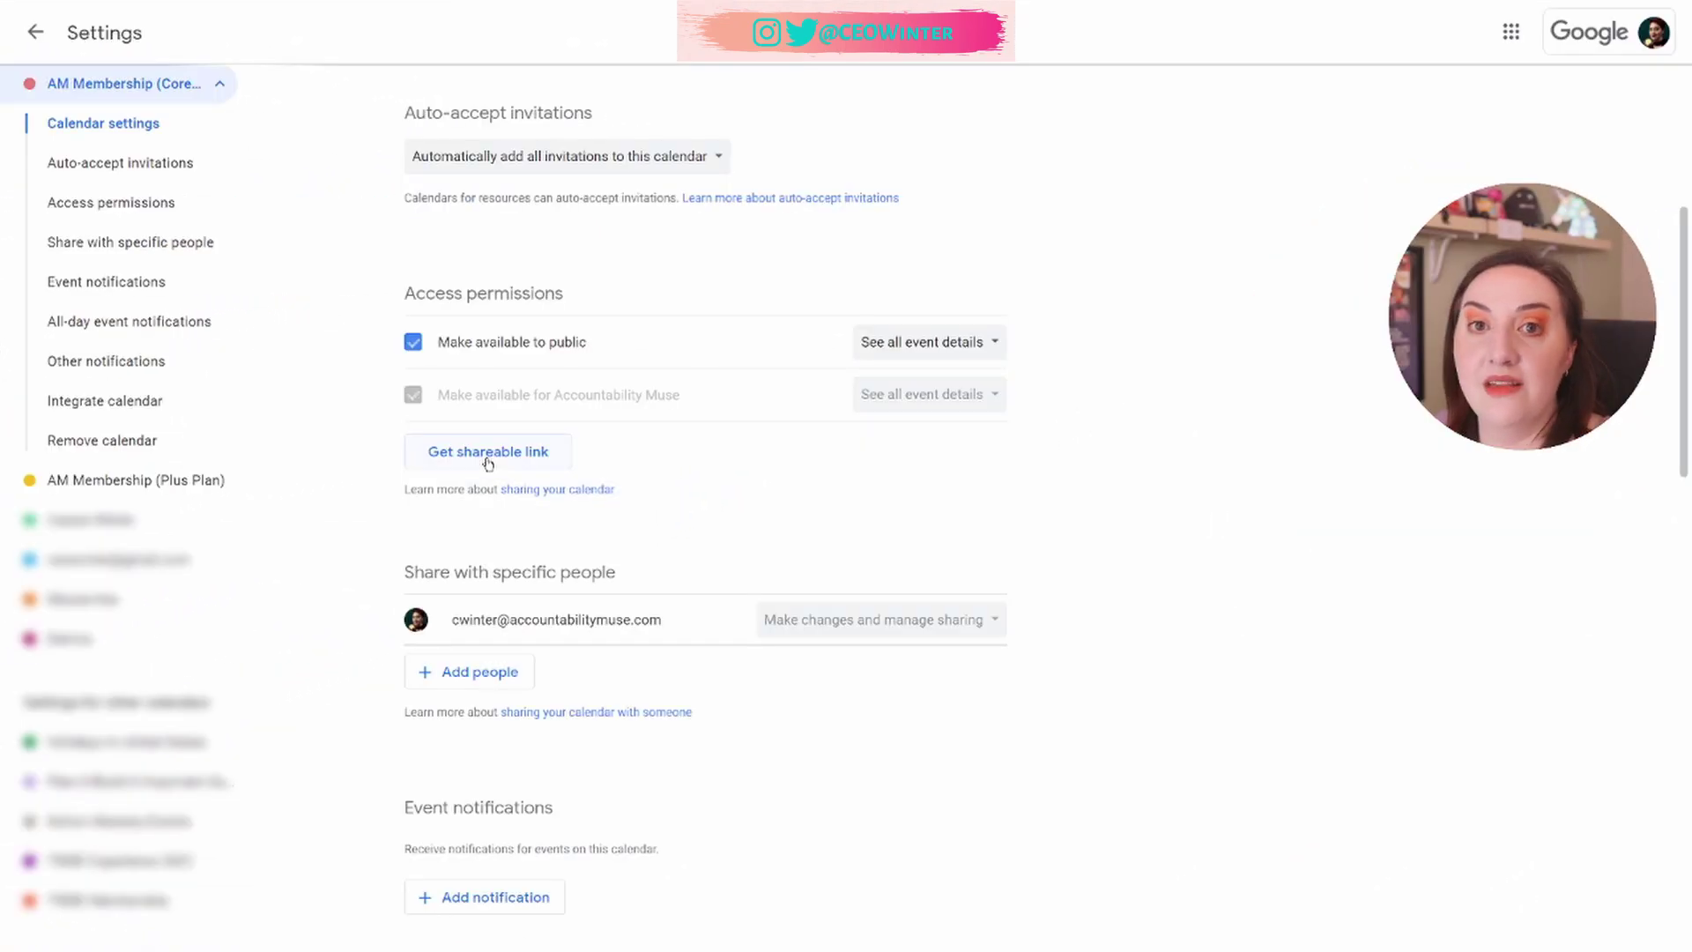
left_click(488, 454)
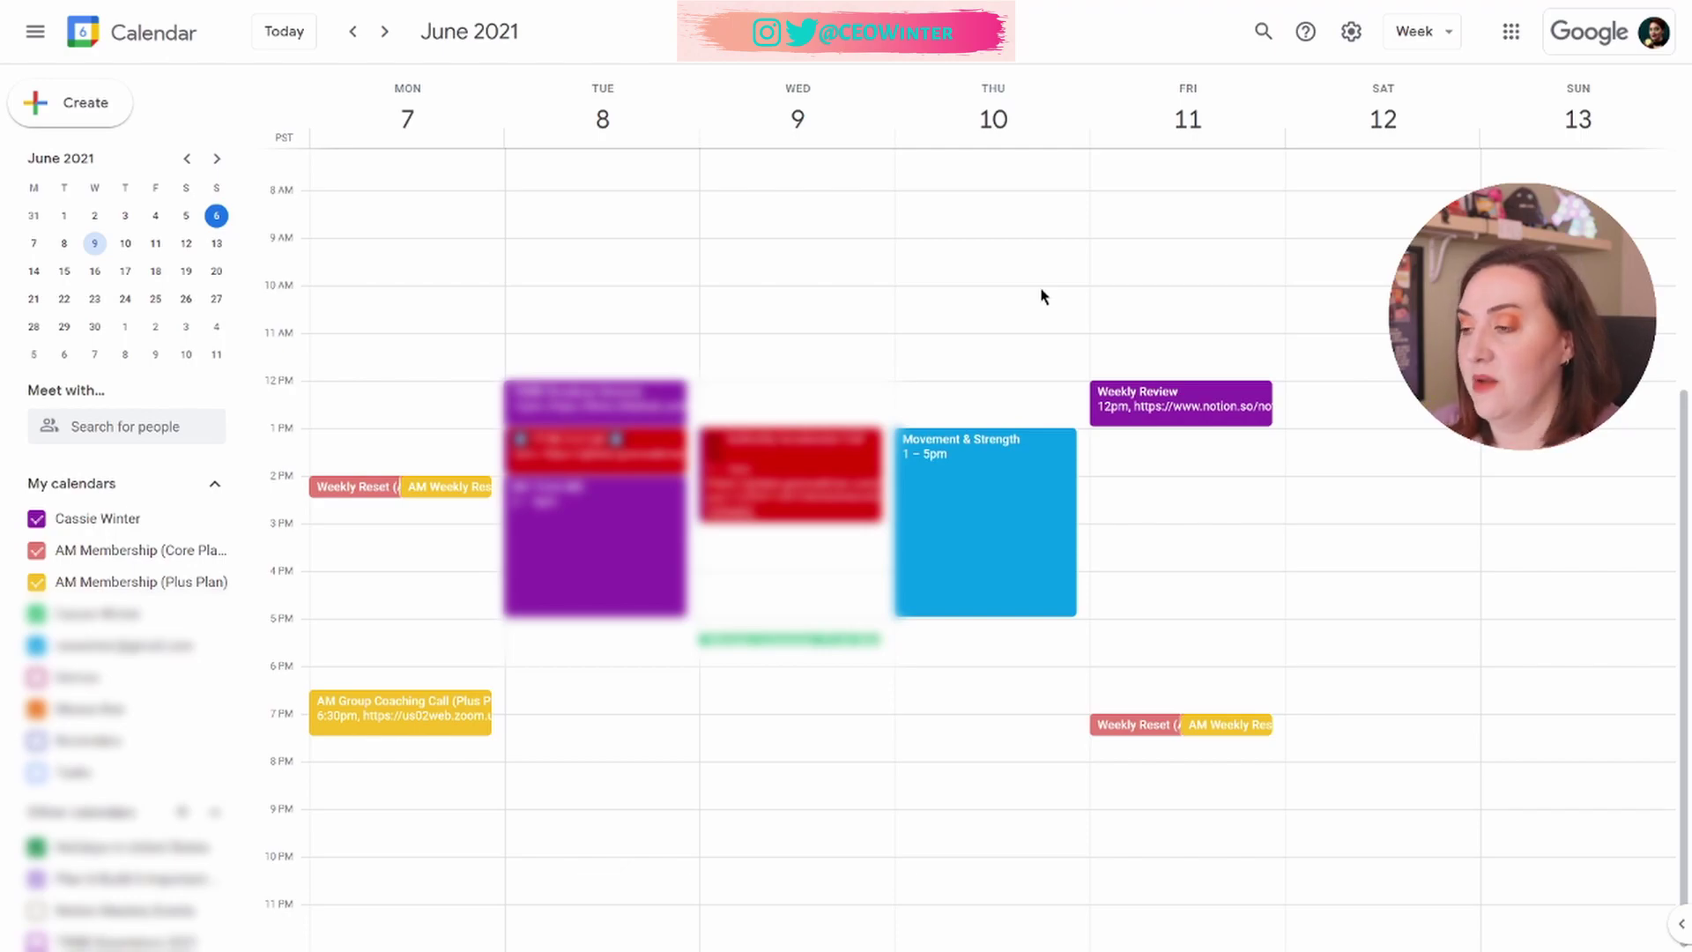
left_click(970, 489)
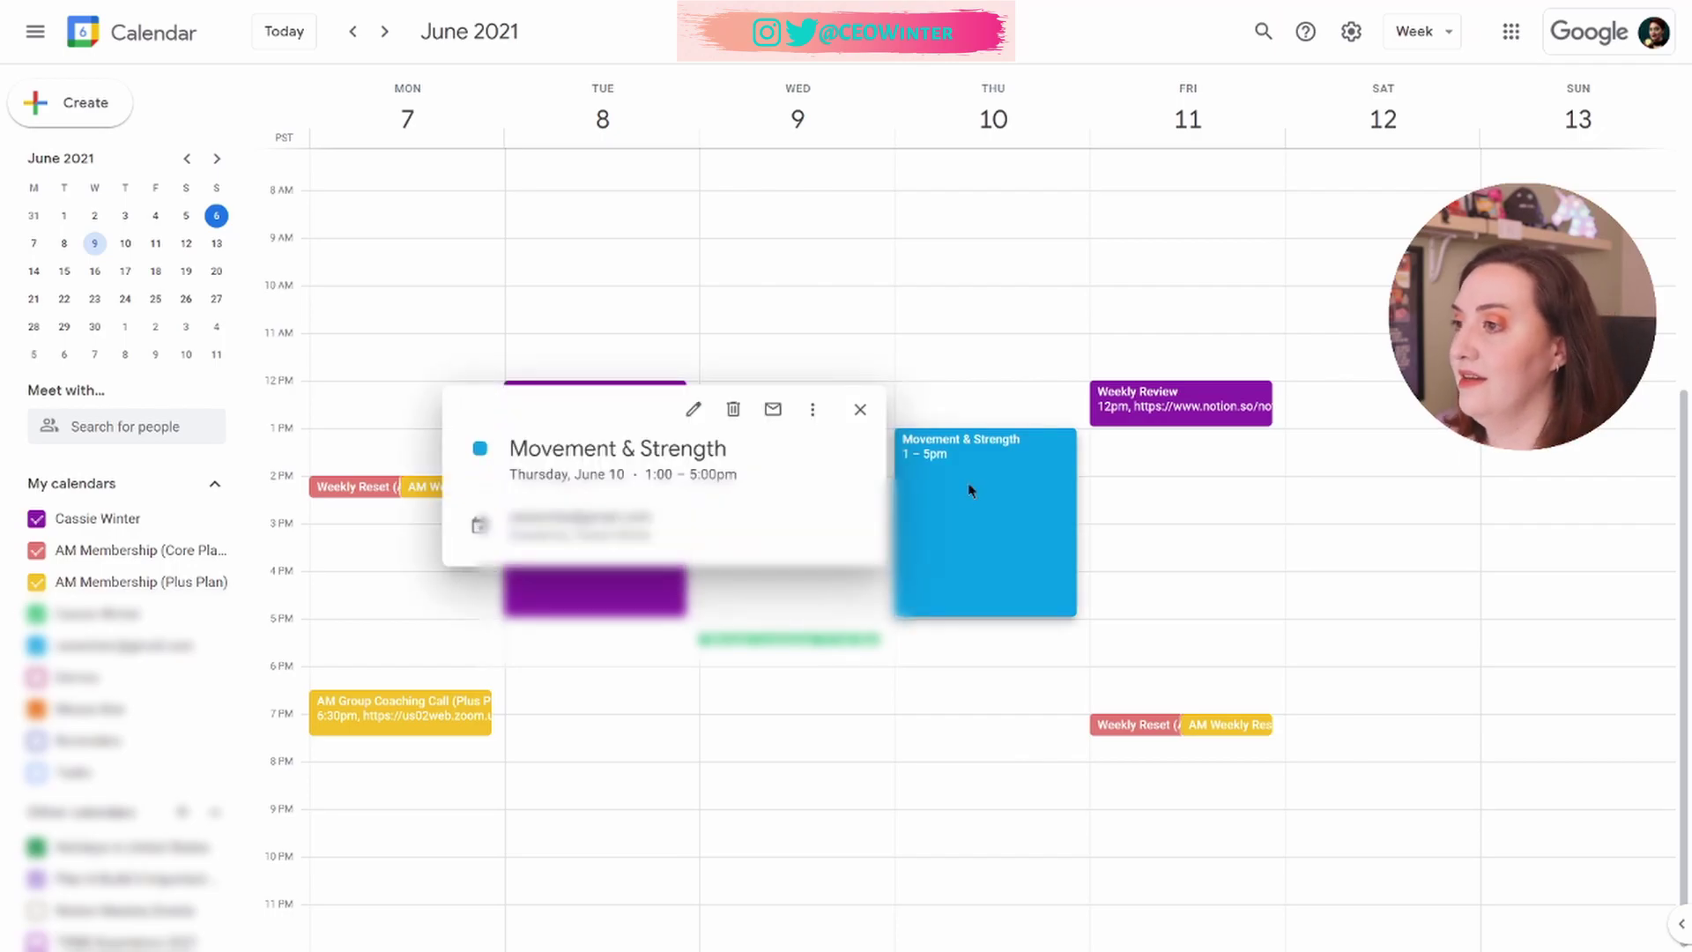
left_click(691, 410)
left_click(183, 105)
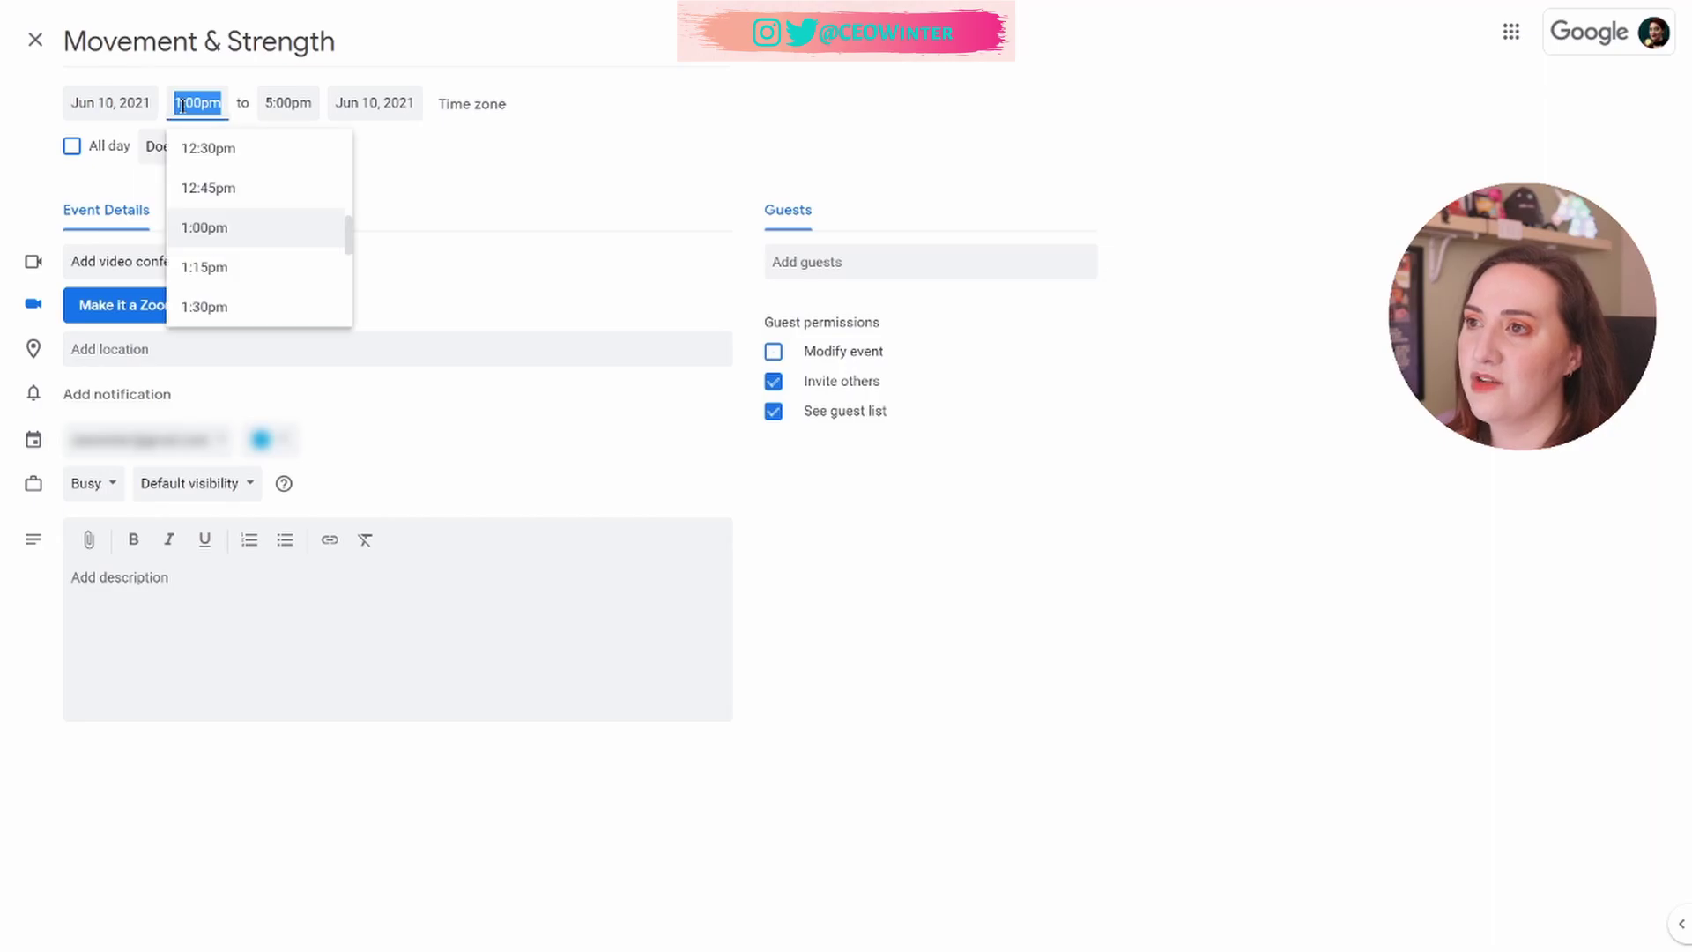
left_click(359, 52)
left_click(287, 106)
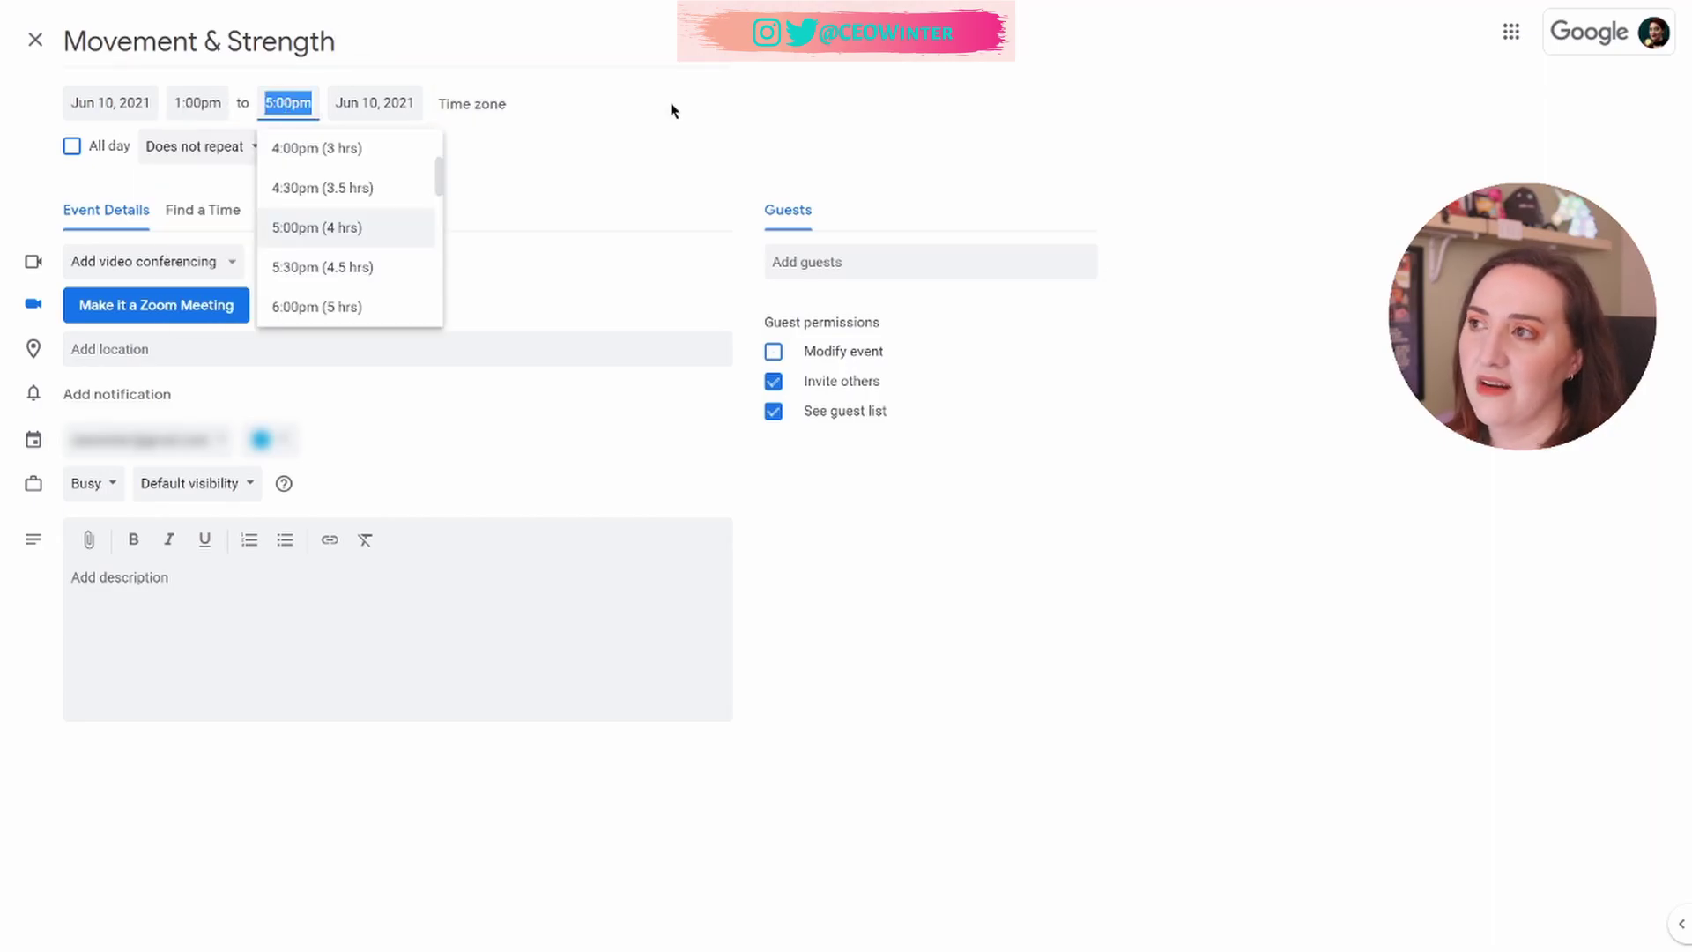
left_click(787, 40)
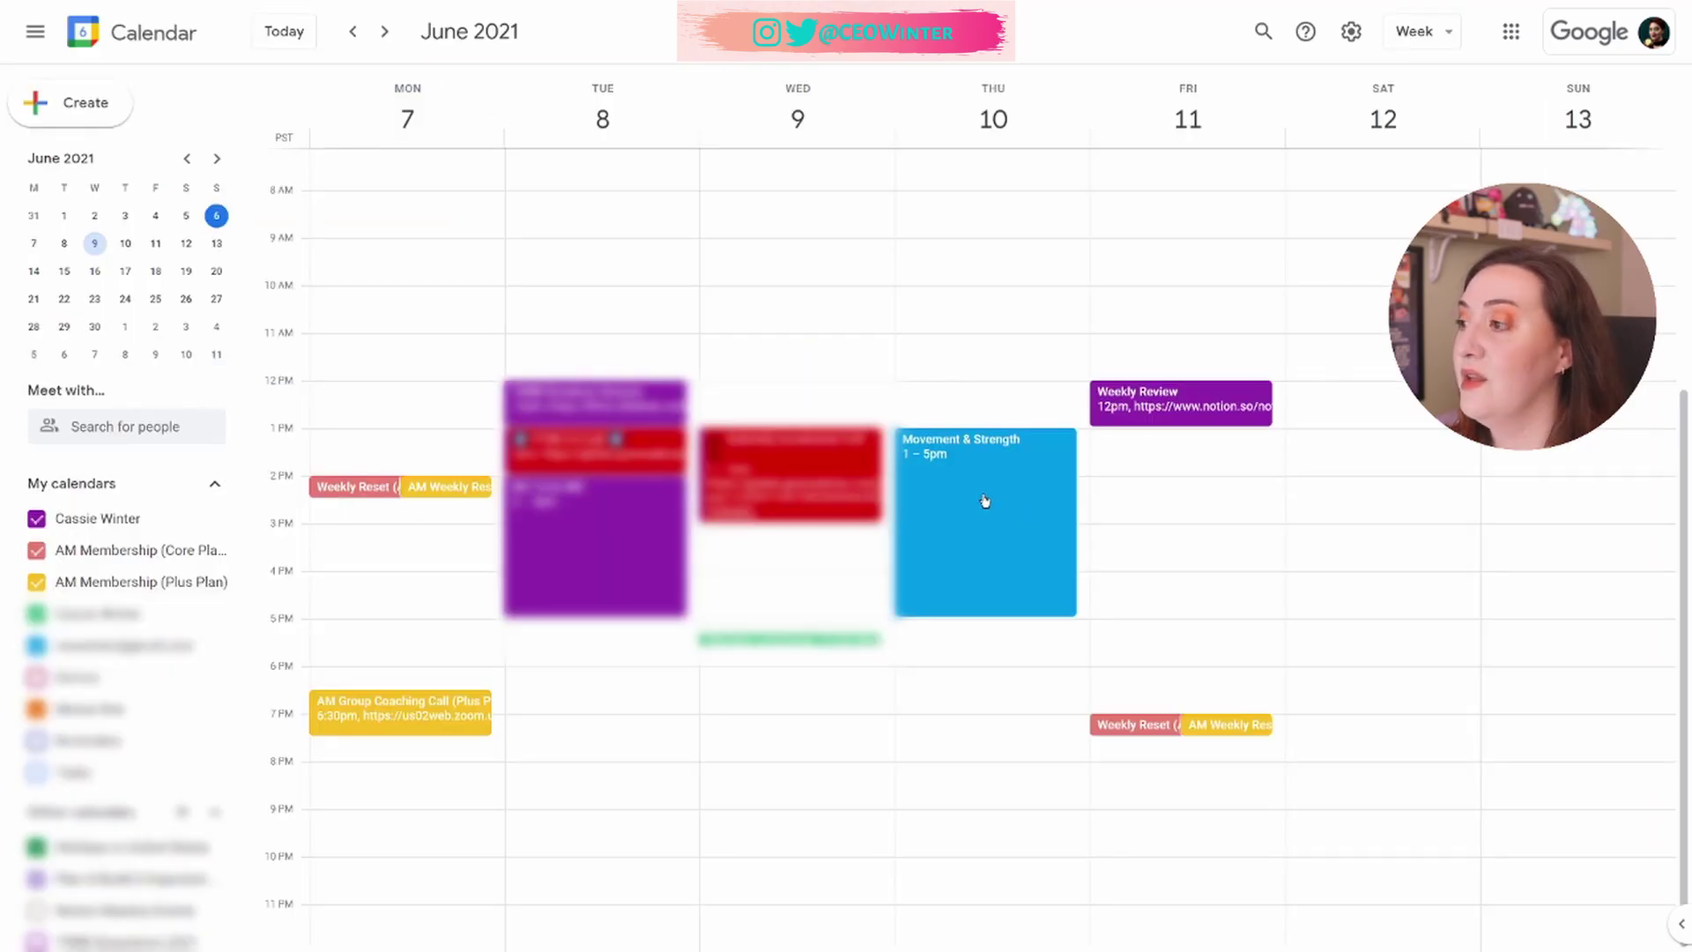
mouse_move(984, 499)
left_mouse_down()
mouse_move(975, 348)
mouse_move(839, 279)
mouse_move(1174, 261)
mouse_move(990, 385)
mouse_move(974, 489)
left_mouse_up()
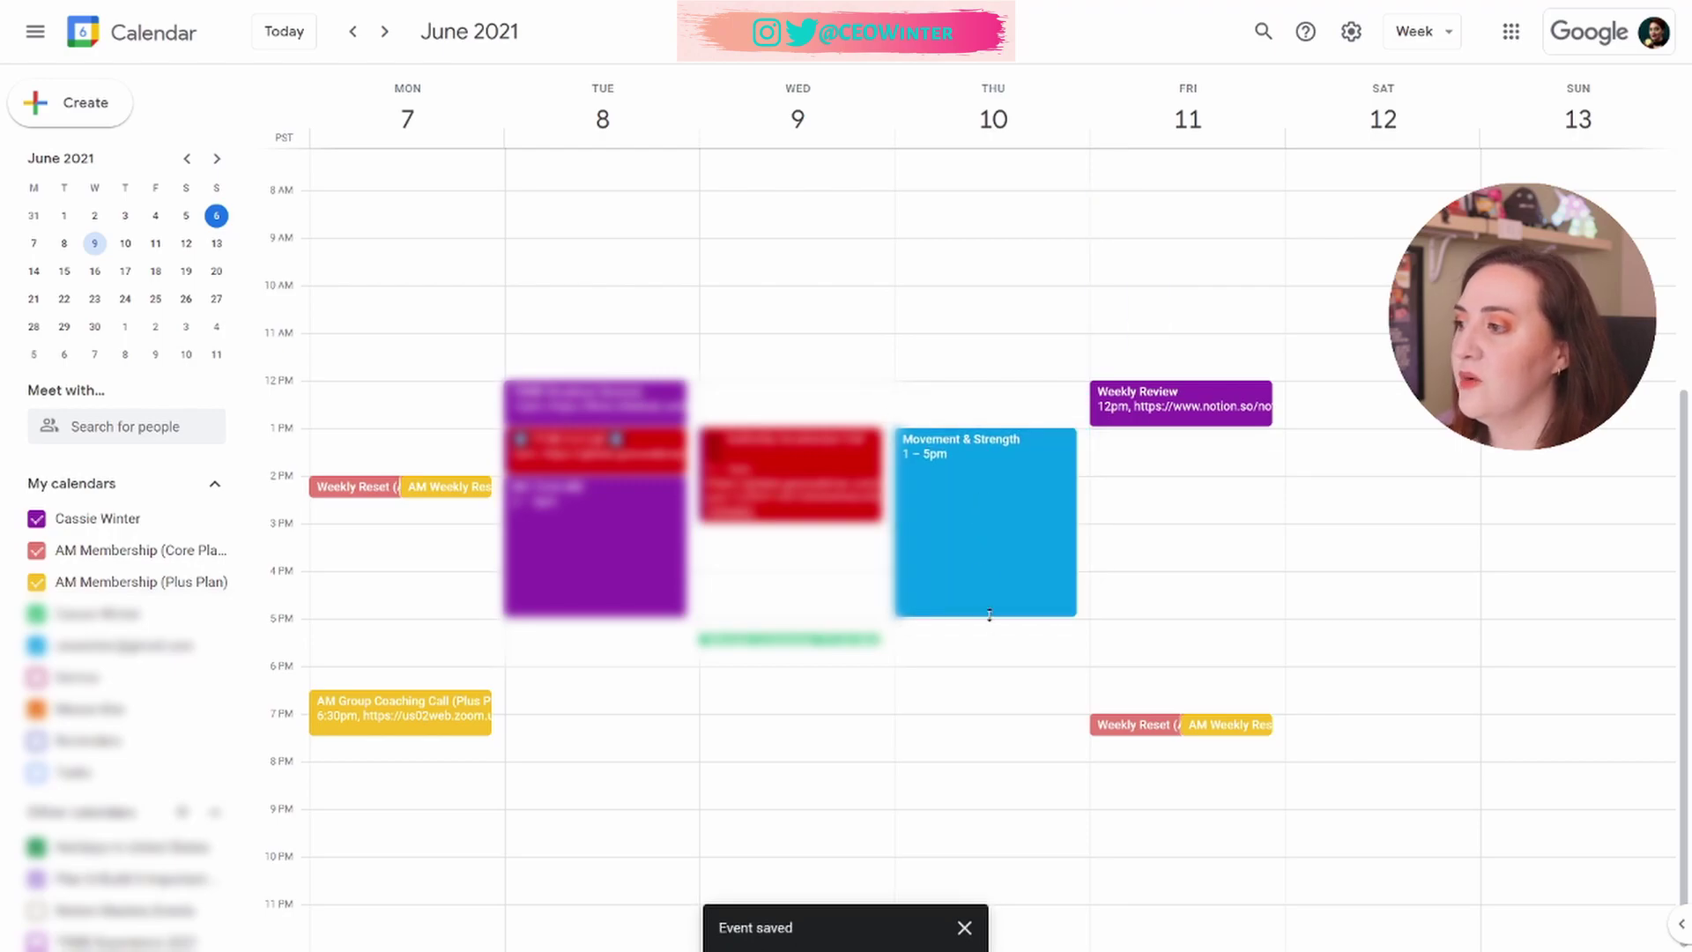
mouse_move(988, 615)
left_mouse_down()
mouse_move(987, 512)
mouse_move(979, 668)
mouse_move(982, 582)
mouse_move(986, 636)
mouse_move(985, 617)
left_mouse_up()
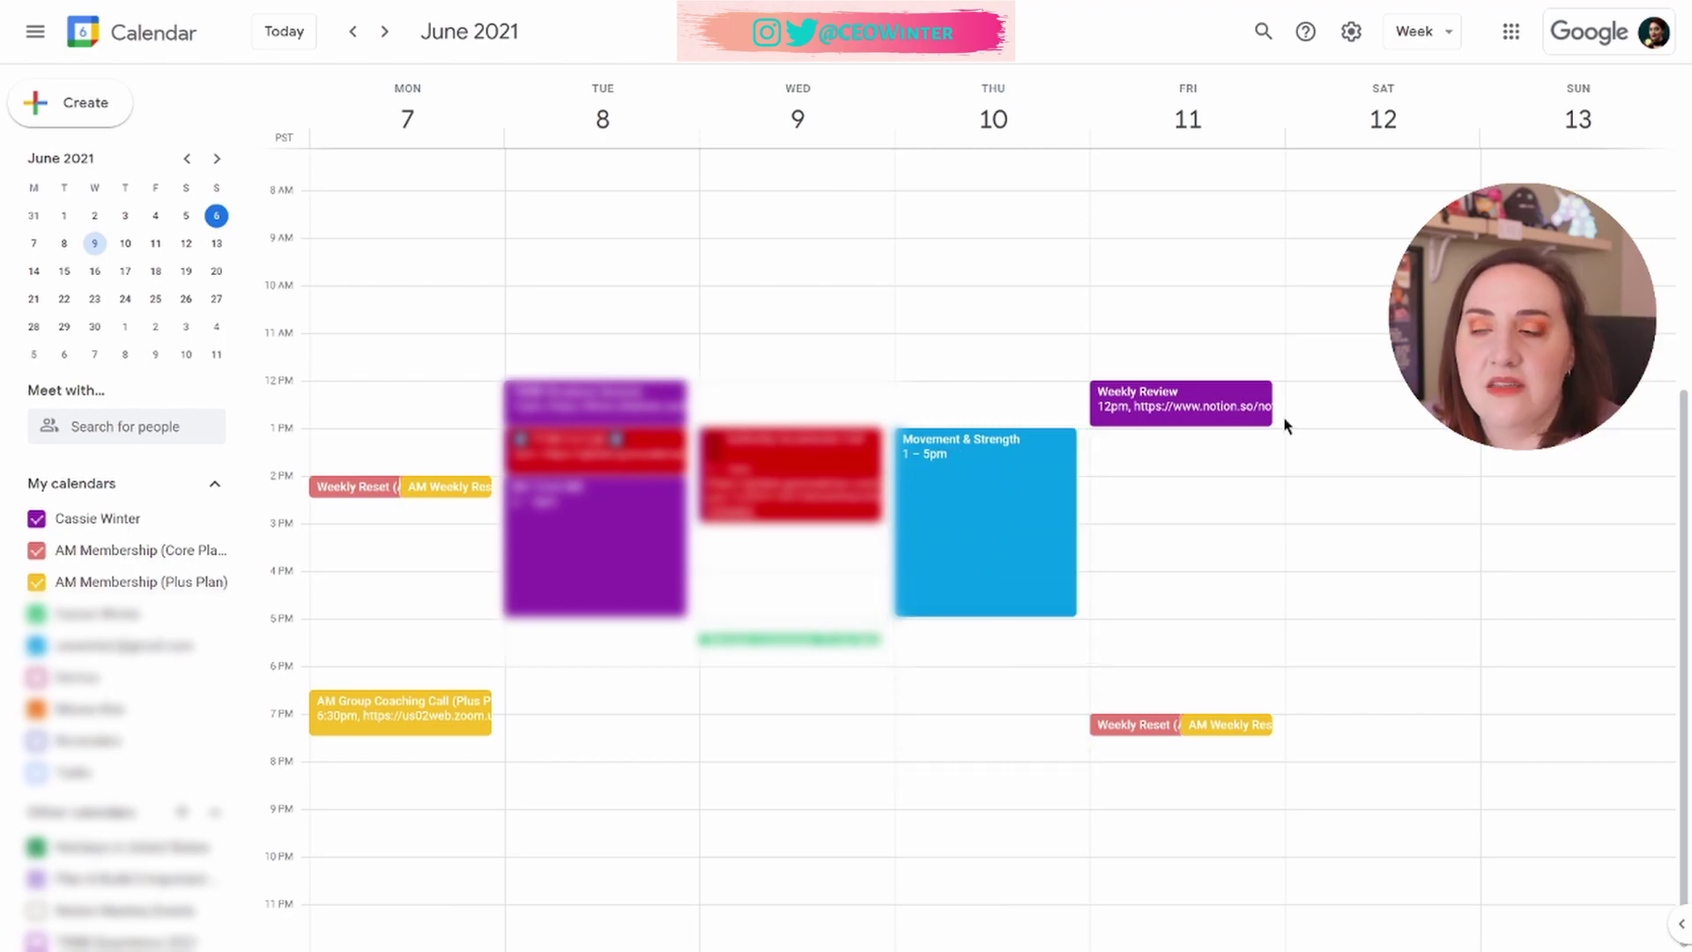
left_click(1022, 489)
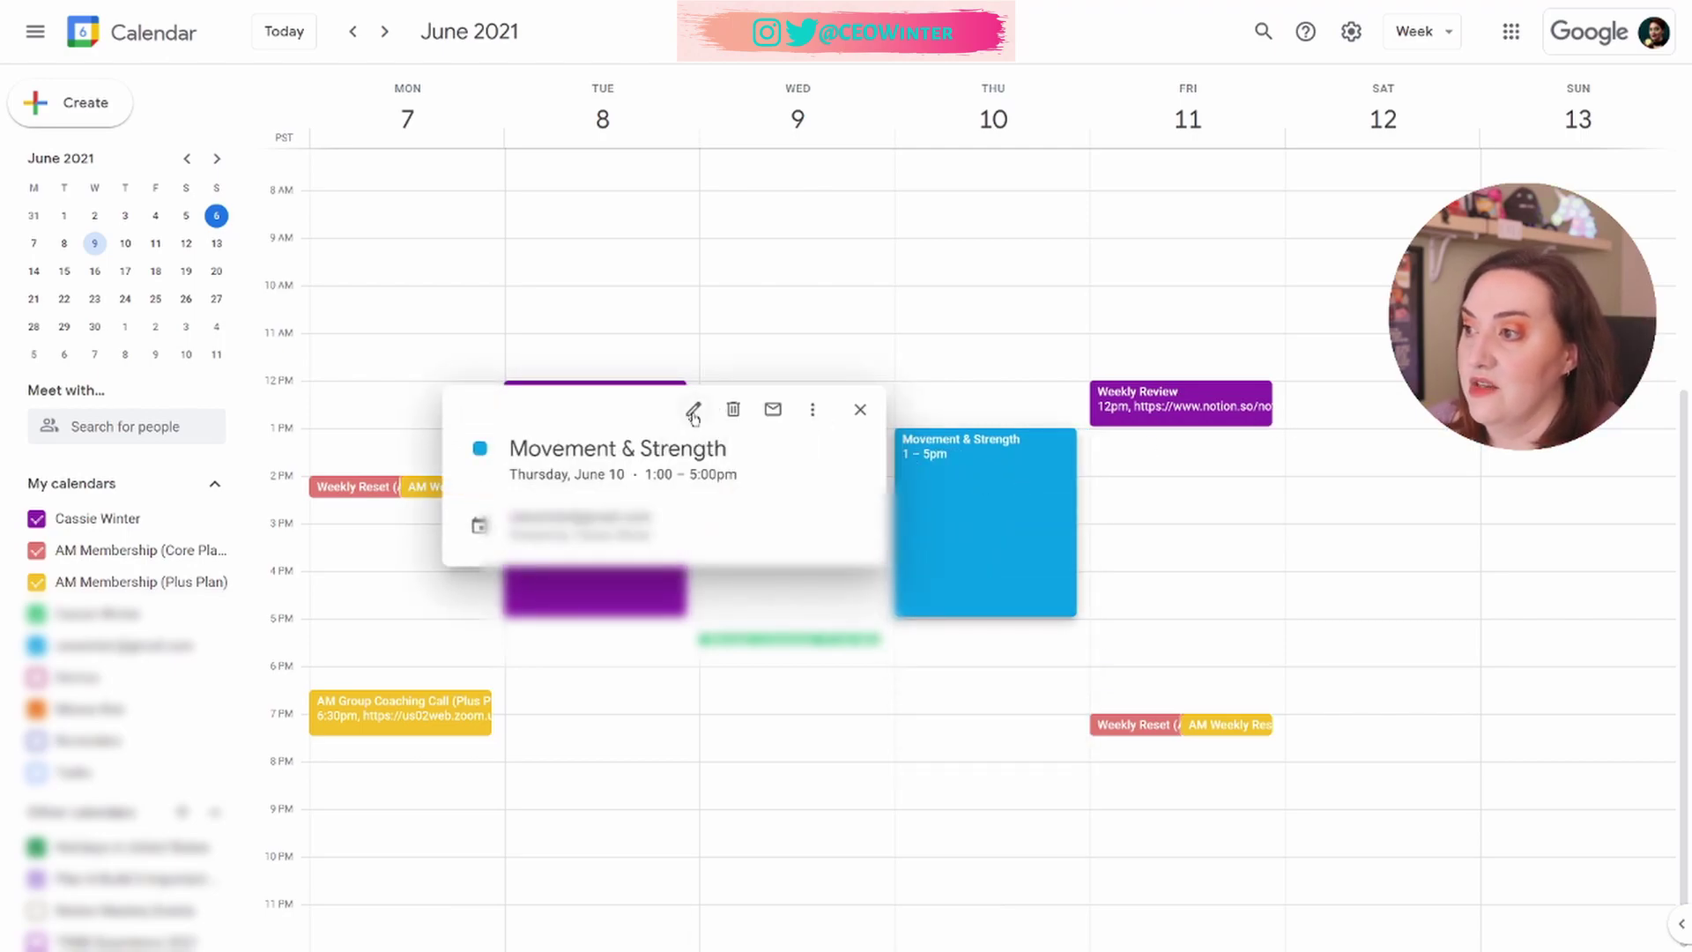
left_click(691, 410)
left_click(198, 103)
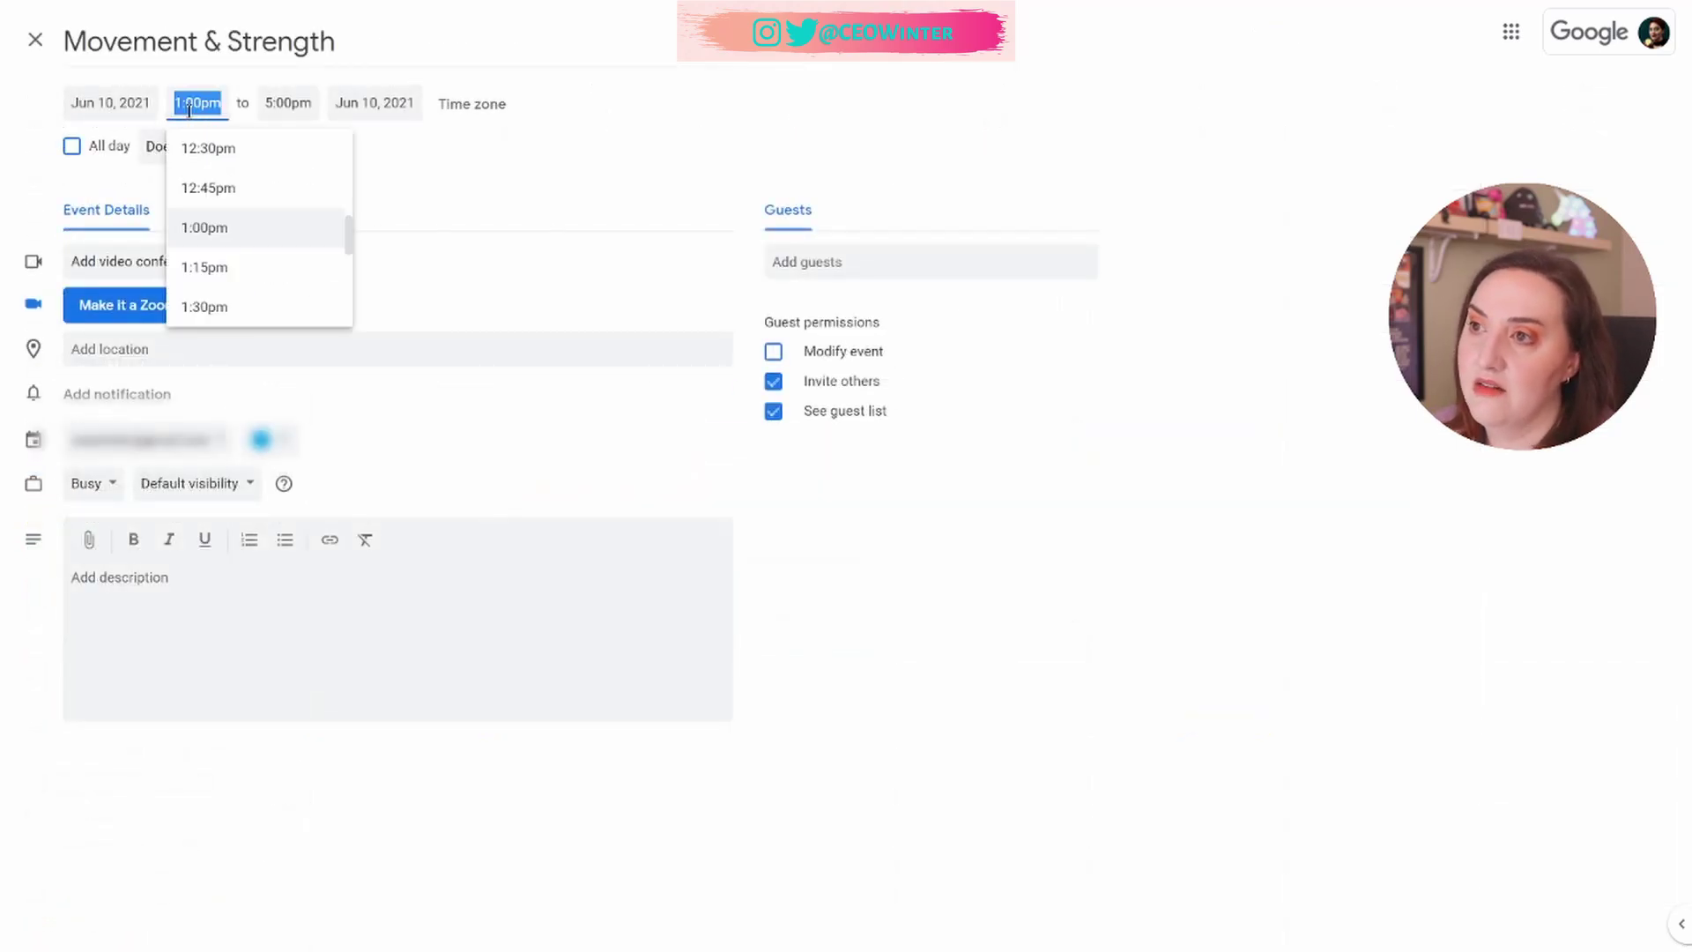
left_click(454, 172)
left_click(300, 104)
left_click(718, 112)
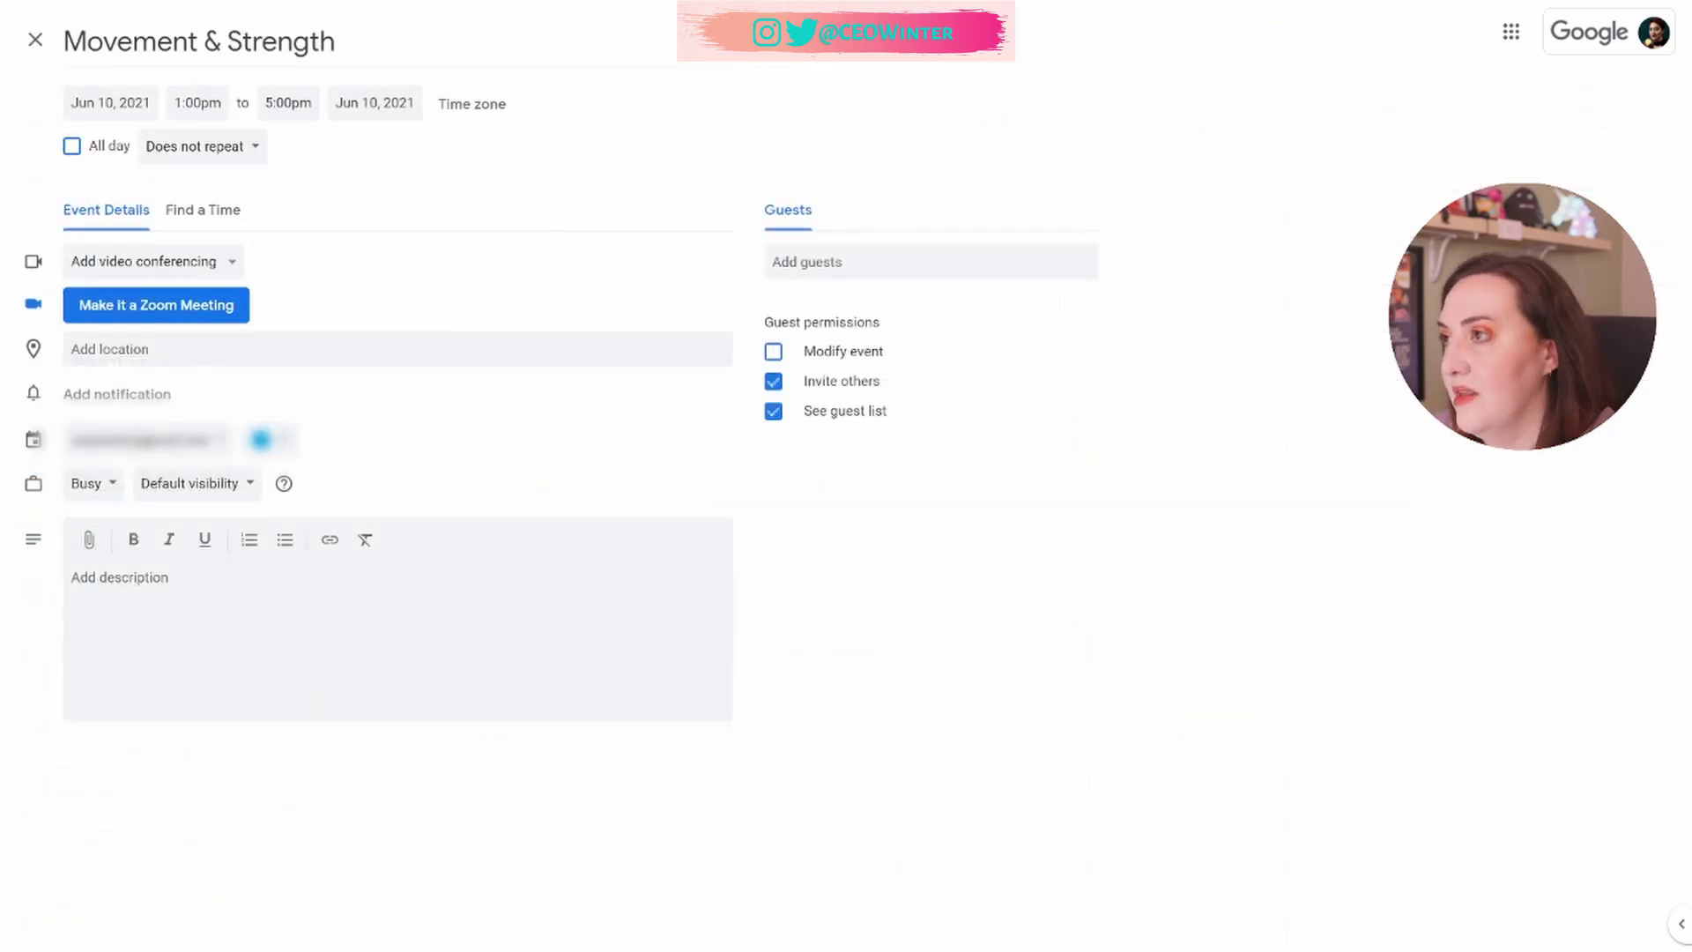
left_click(35, 40)
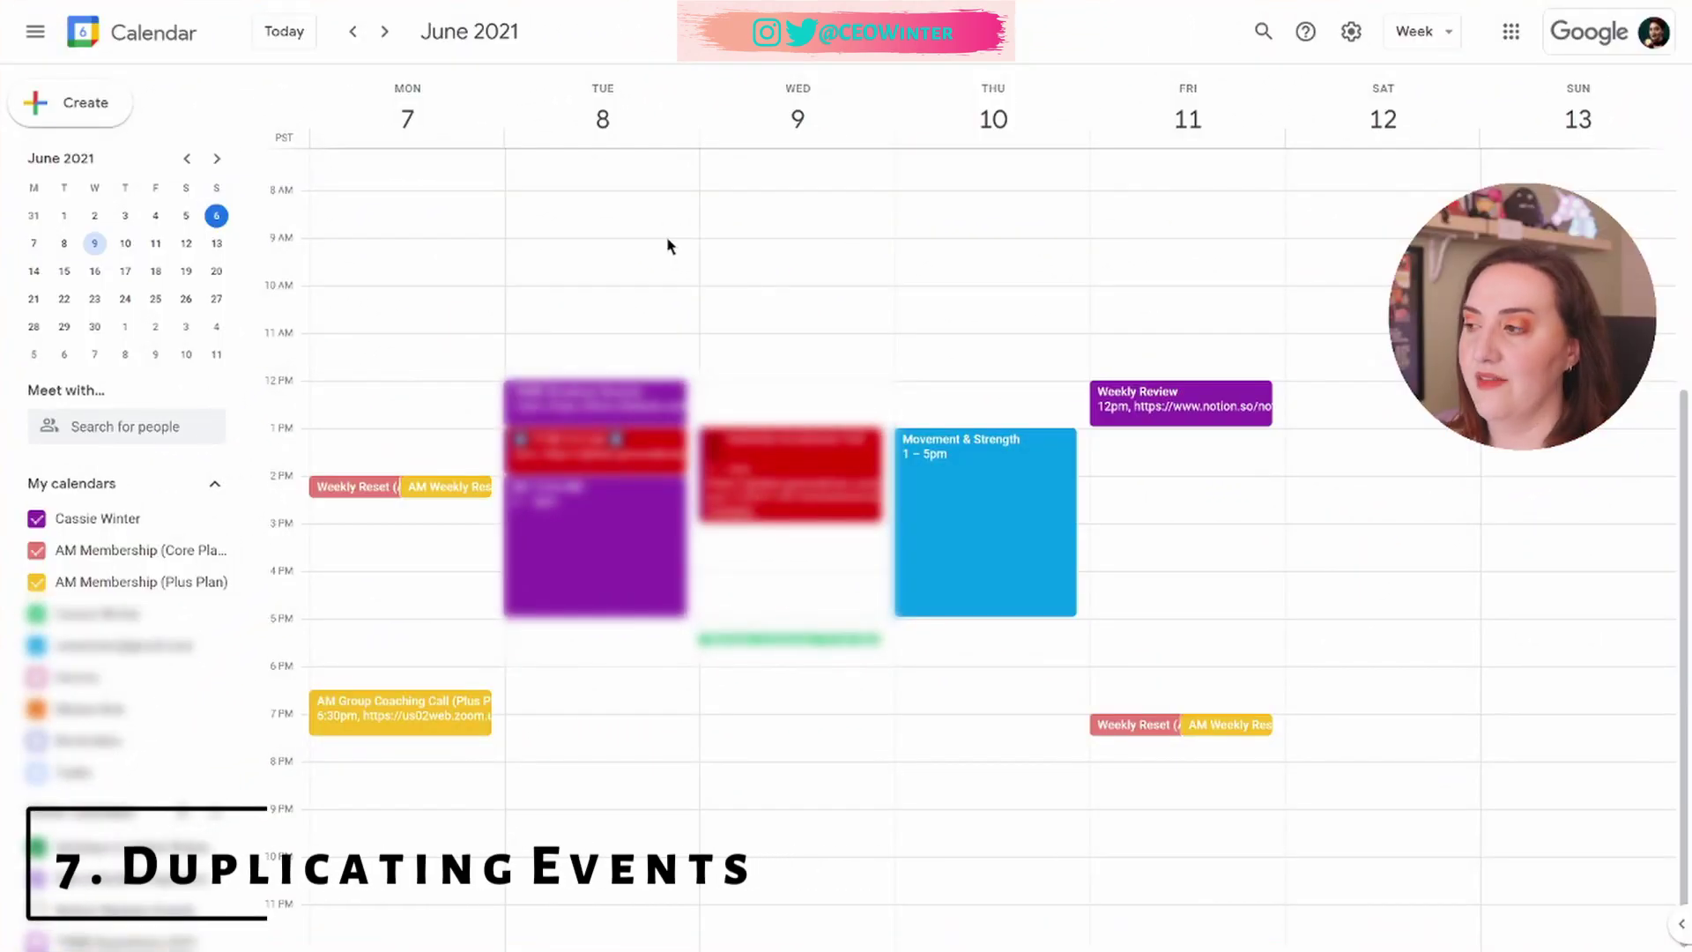
View Movement & Strength details, then draft and cancel a Saturday 1:15–5pm event.
left_click(985, 486)
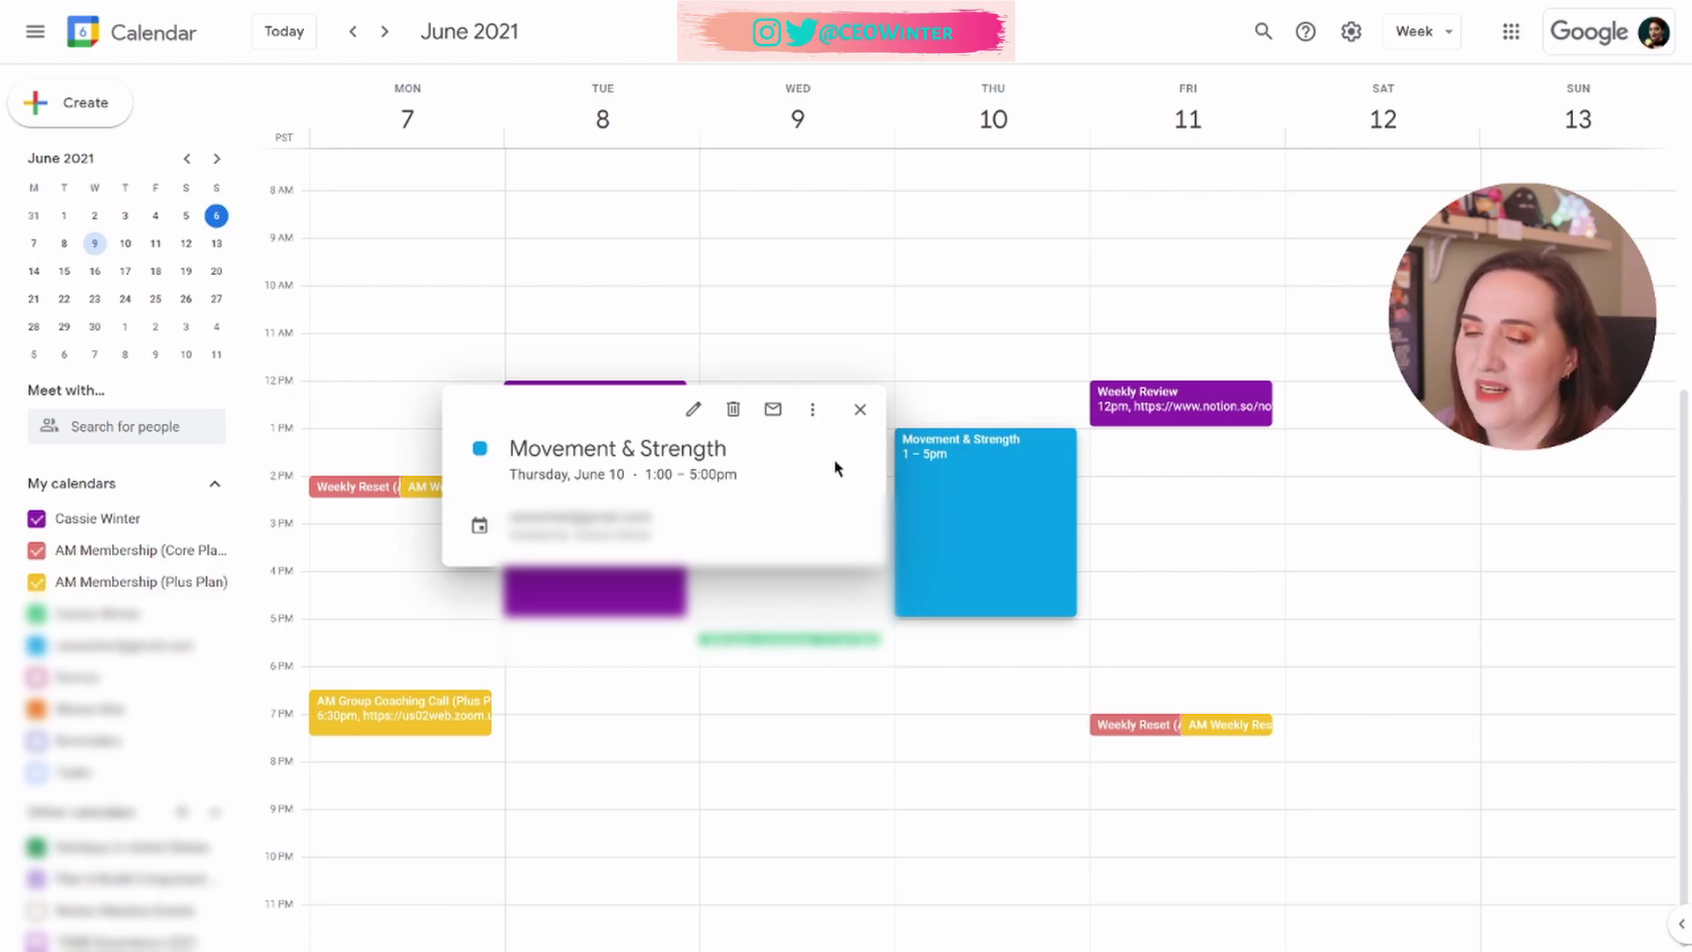
left_click(1349, 462)
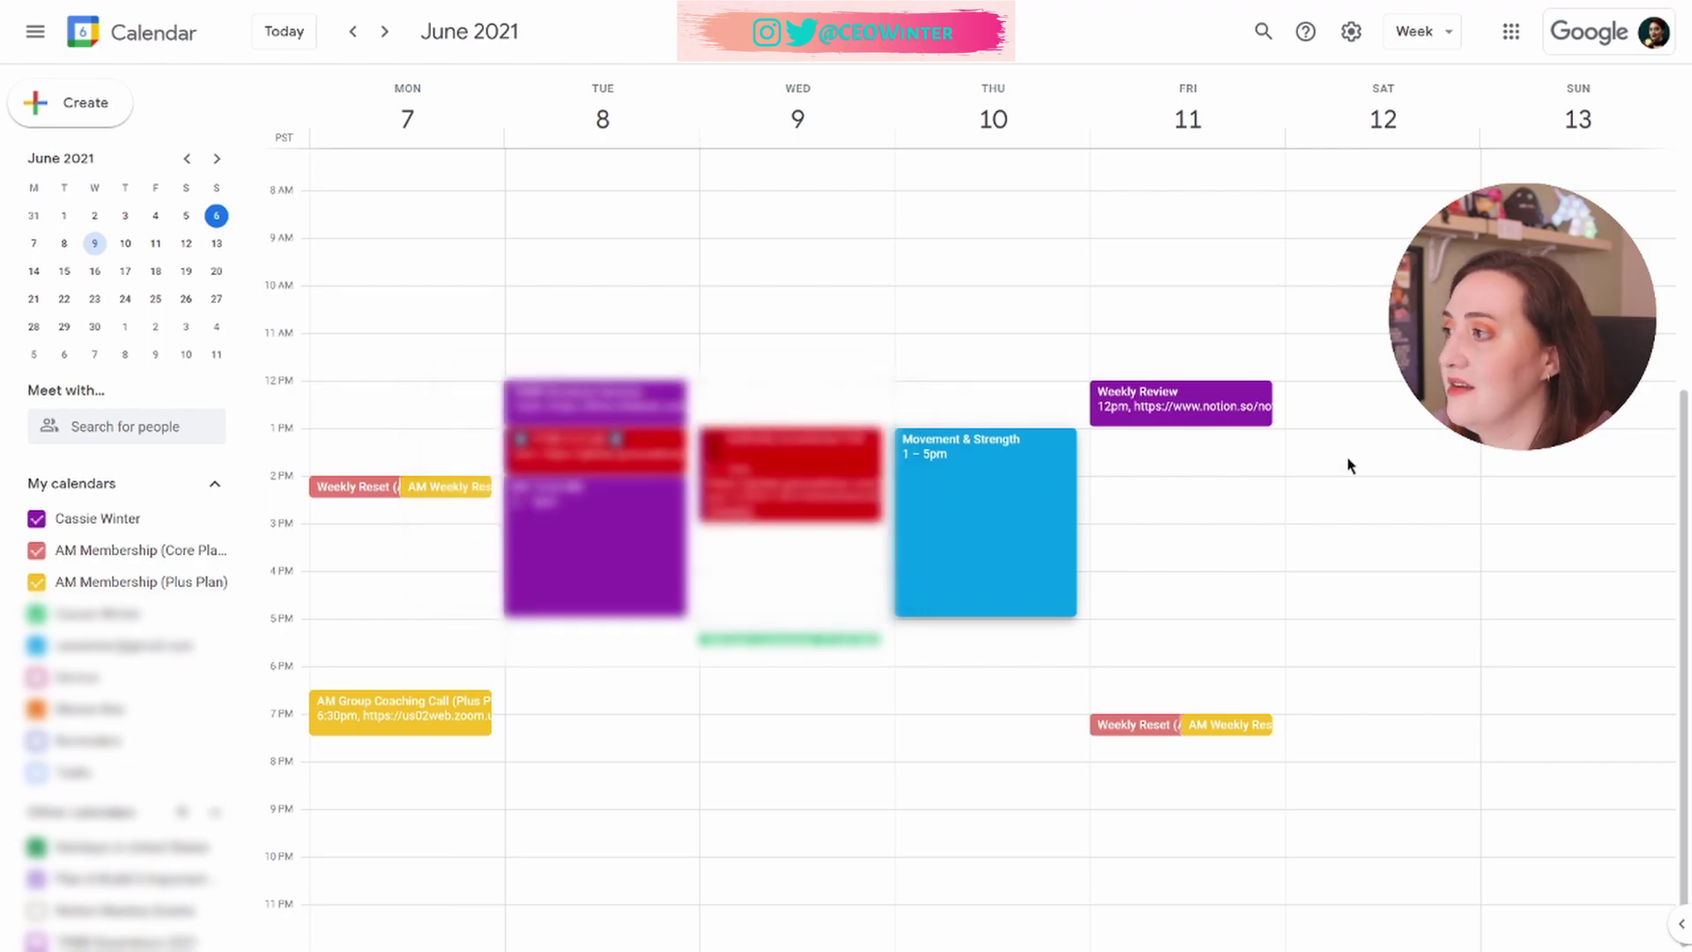
left_click_drag(1350, 446, 1393, 614)
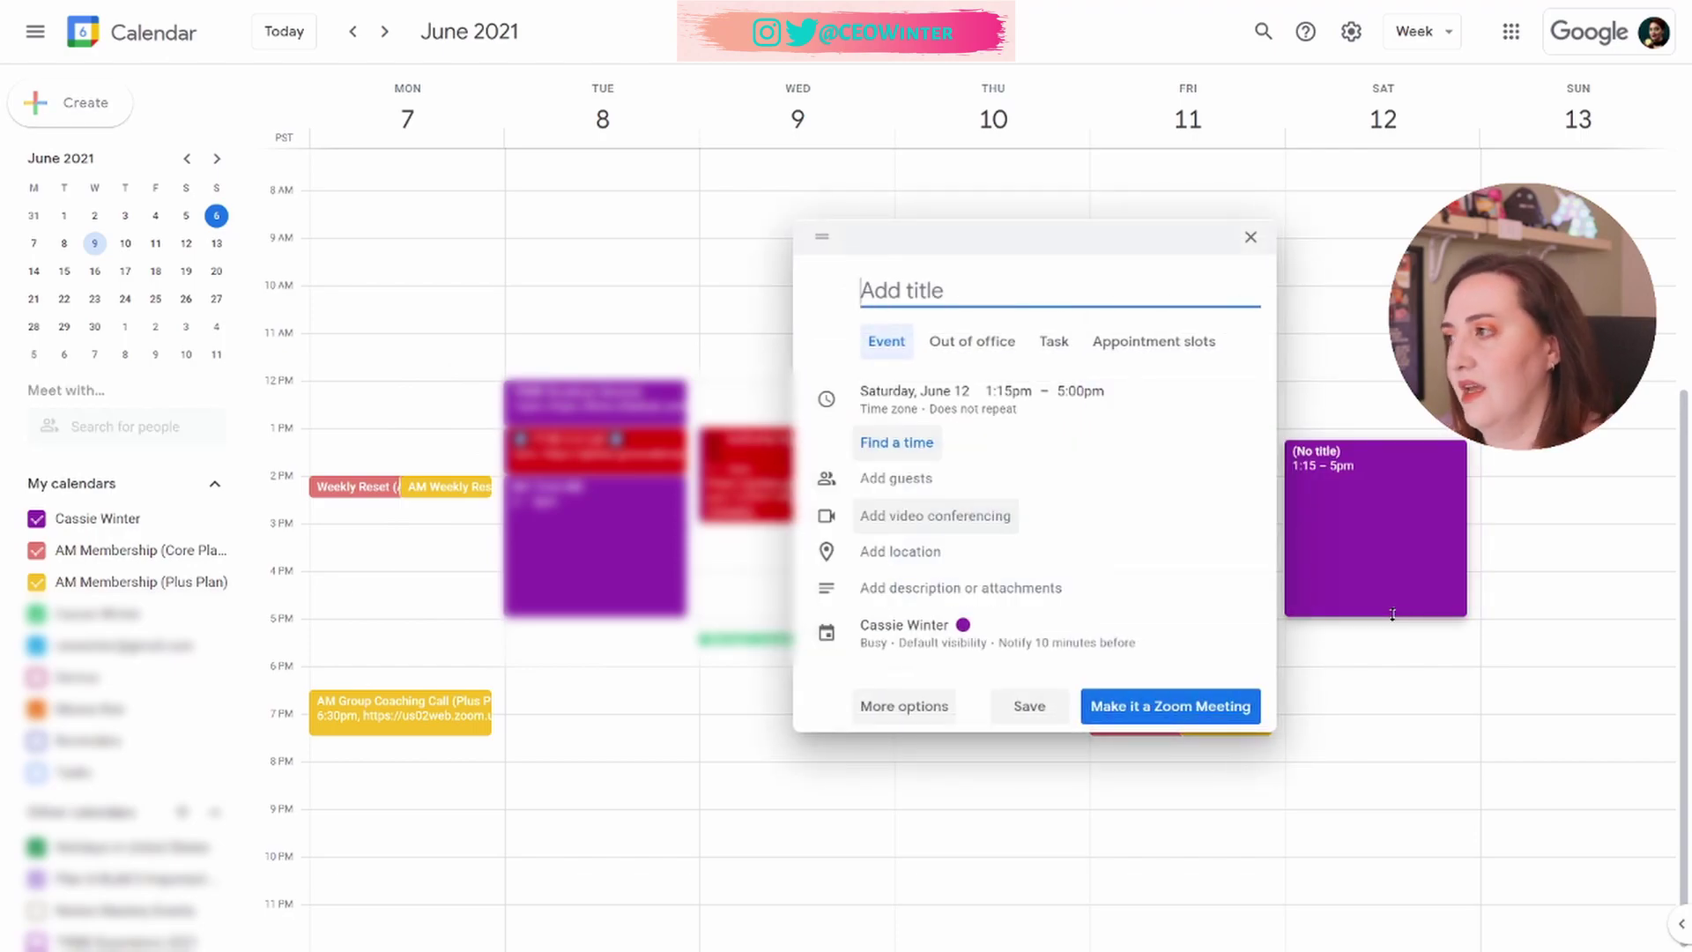
left_click(1260, 239)
Duplicate the Thursday Movement & Strength event, save it, and drag the copy to Saturday, June 12.
left_click(999, 496)
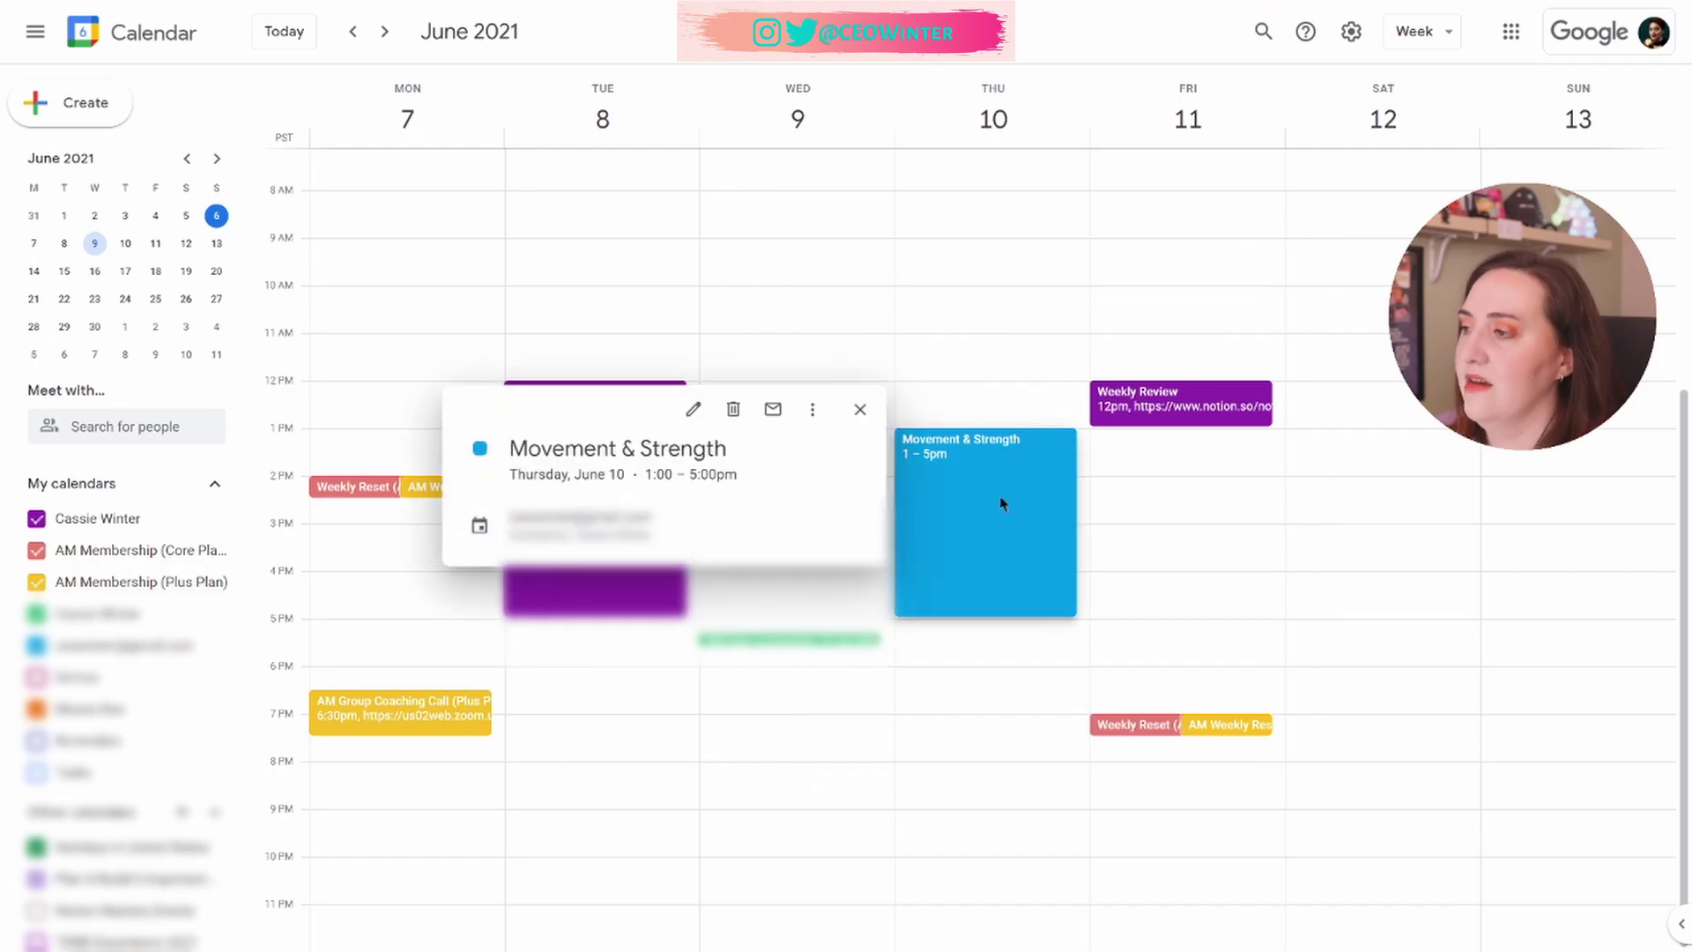
left_click(813, 412)
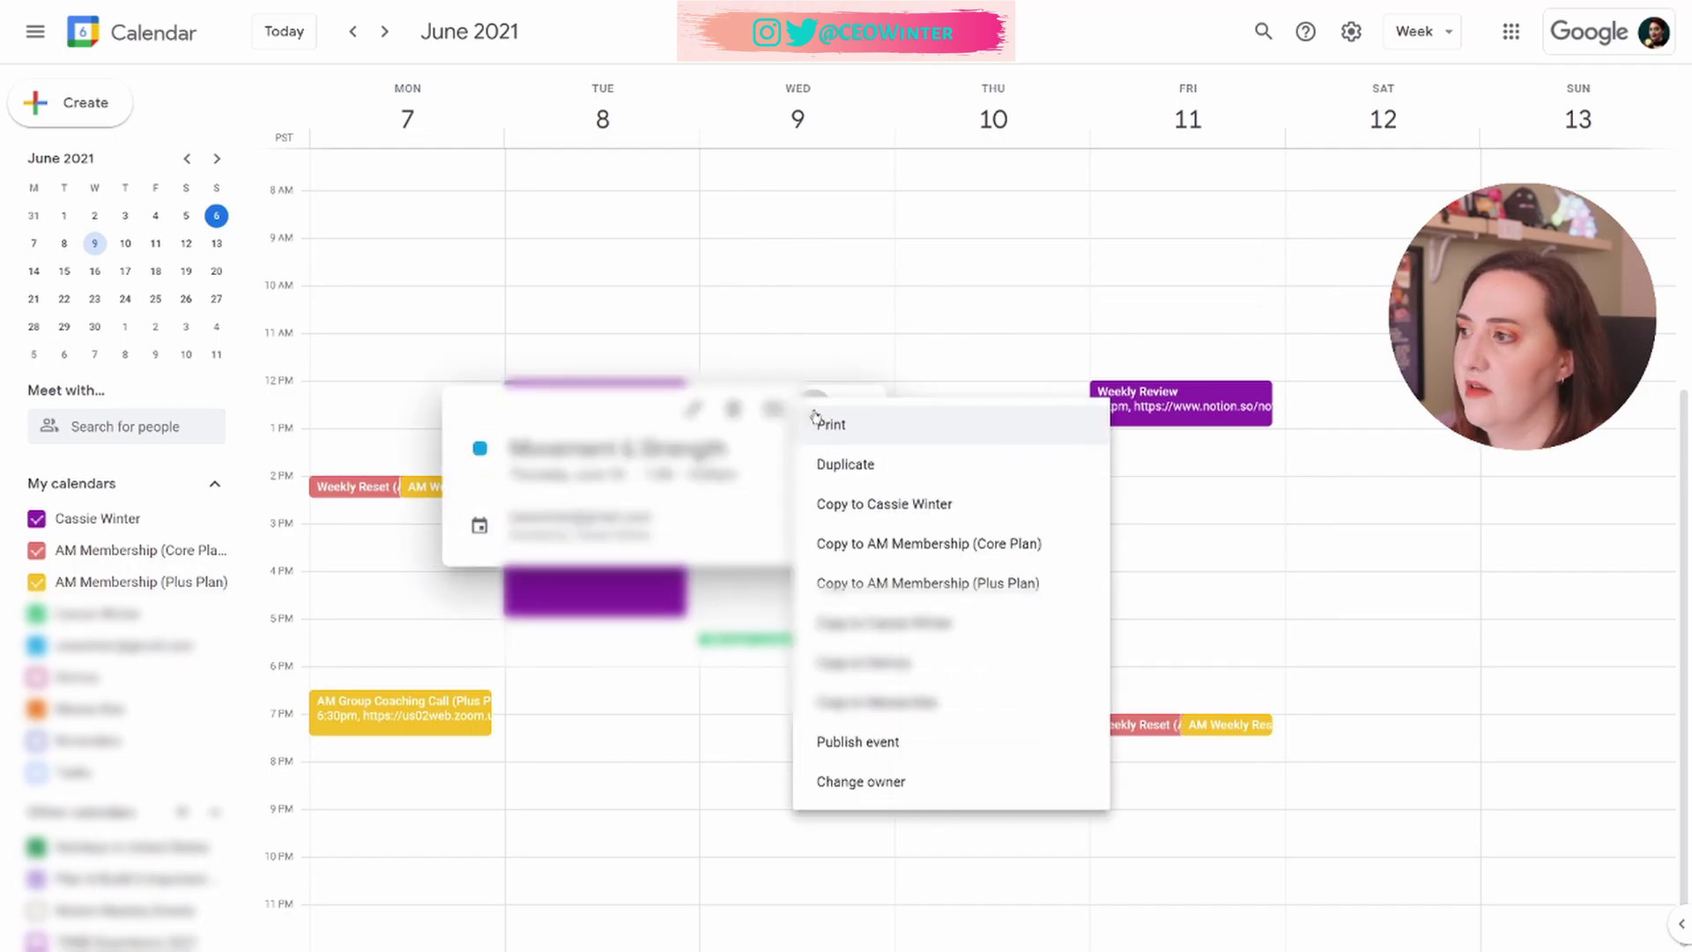
left_click(842, 470)
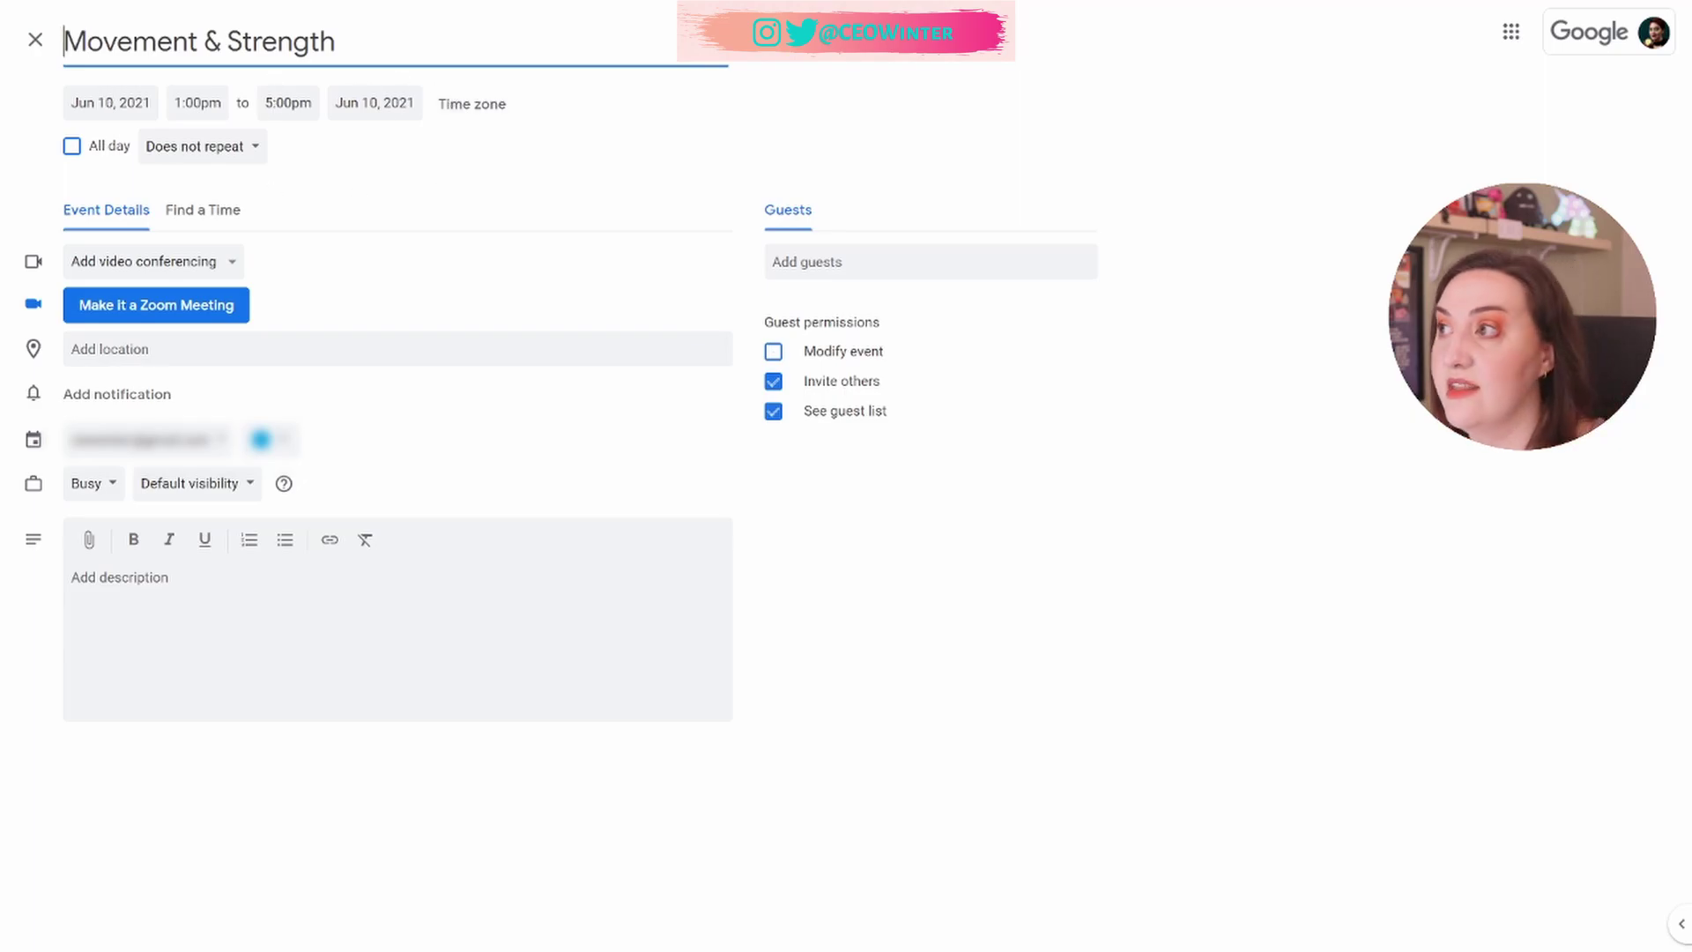
left_click(776, 40)
left_click_drag(1014, 467, 1332, 482)
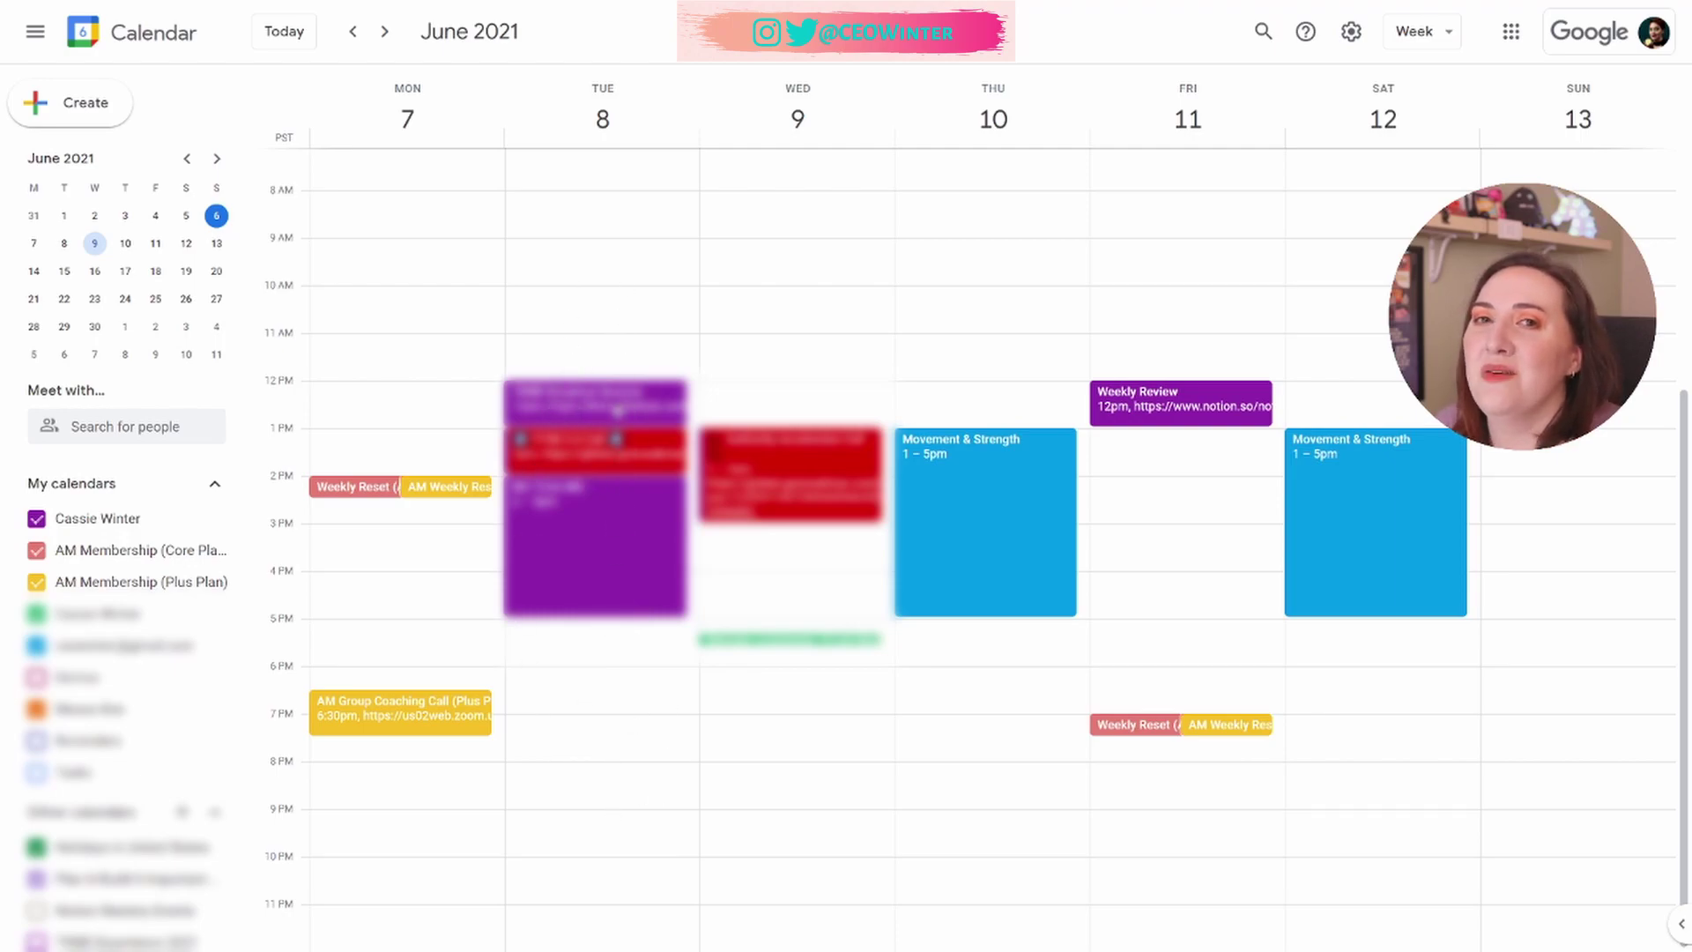
left_click(996, 475)
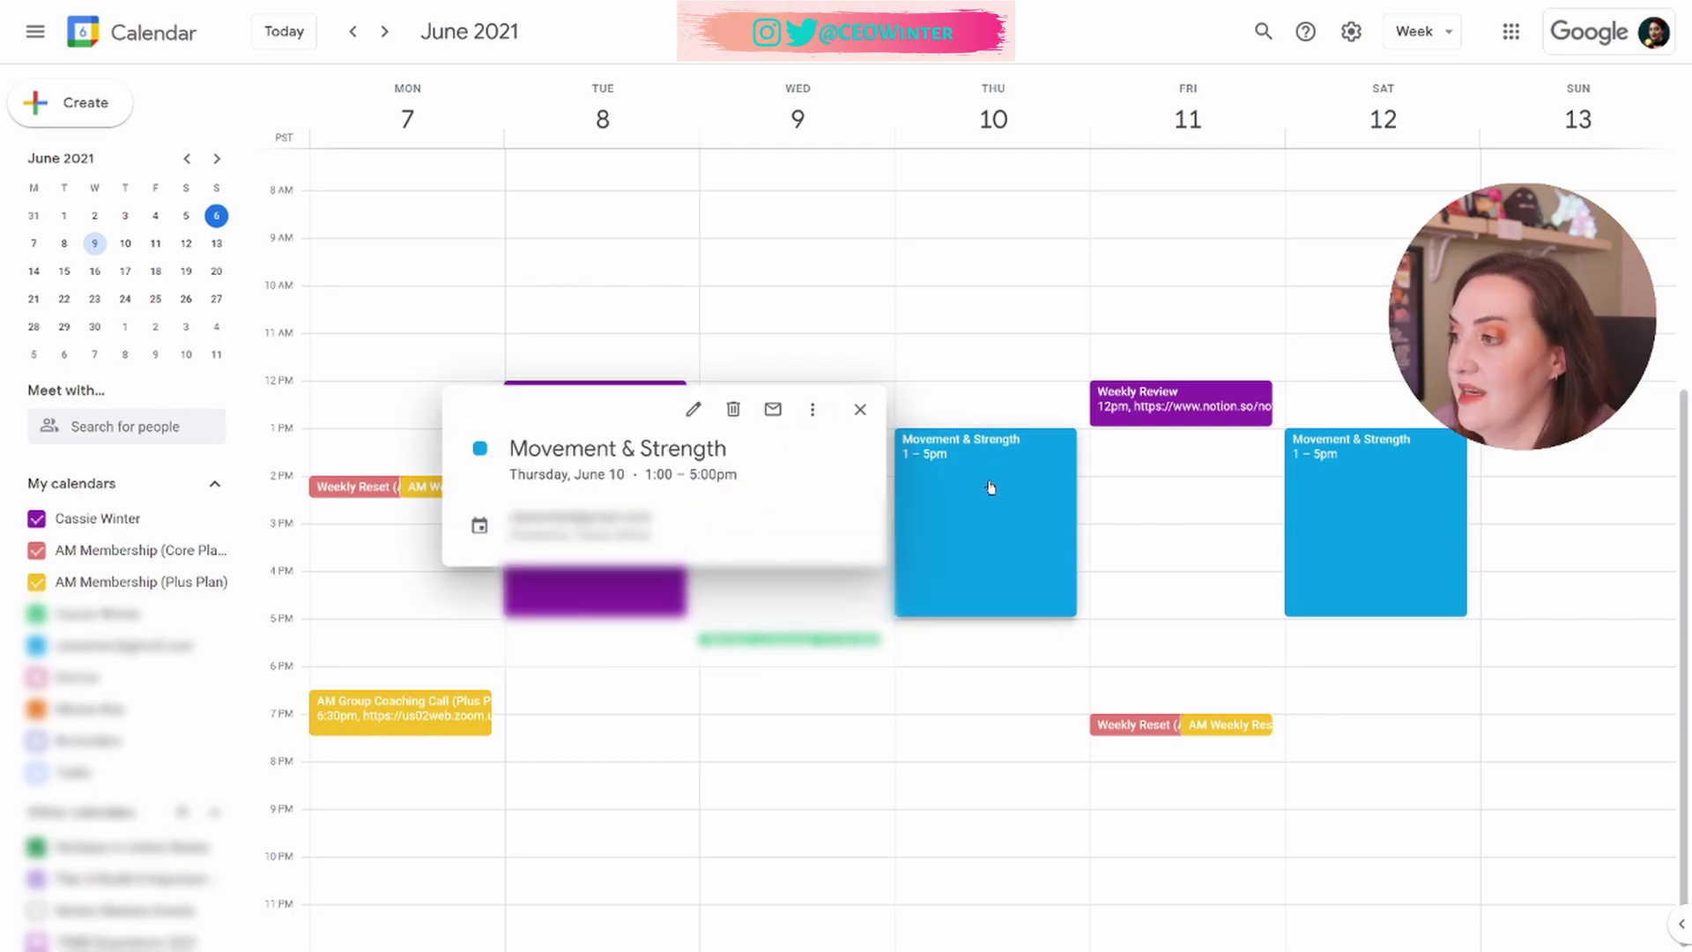
left_click(813, 410)
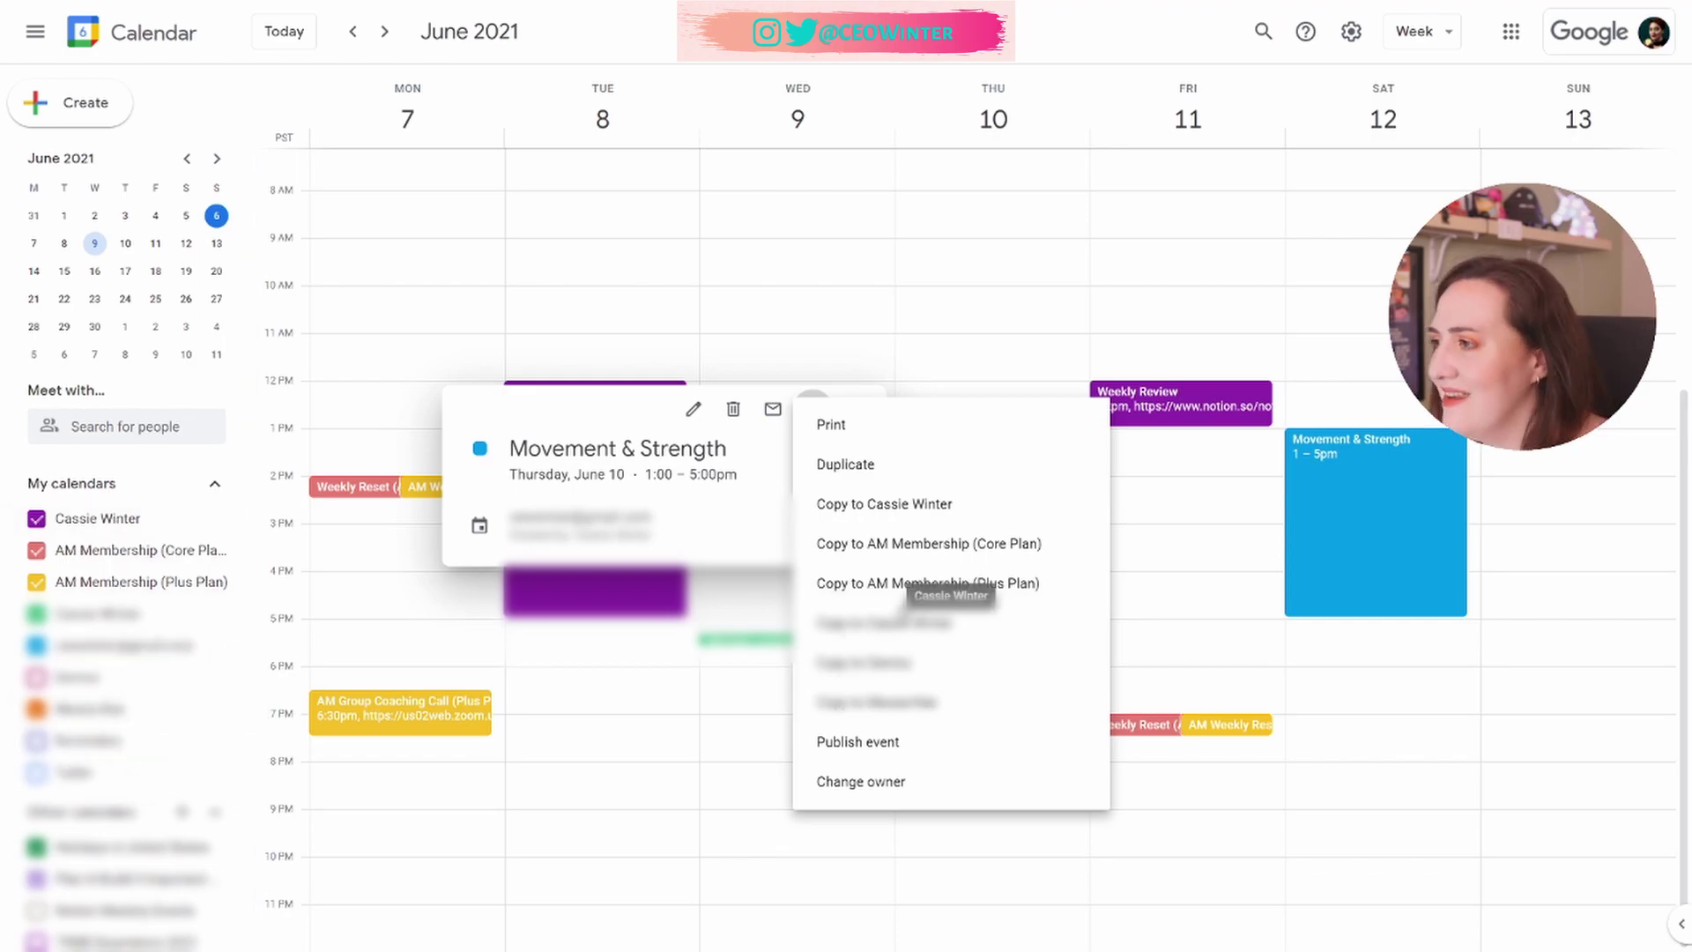
left_click(891, 370)
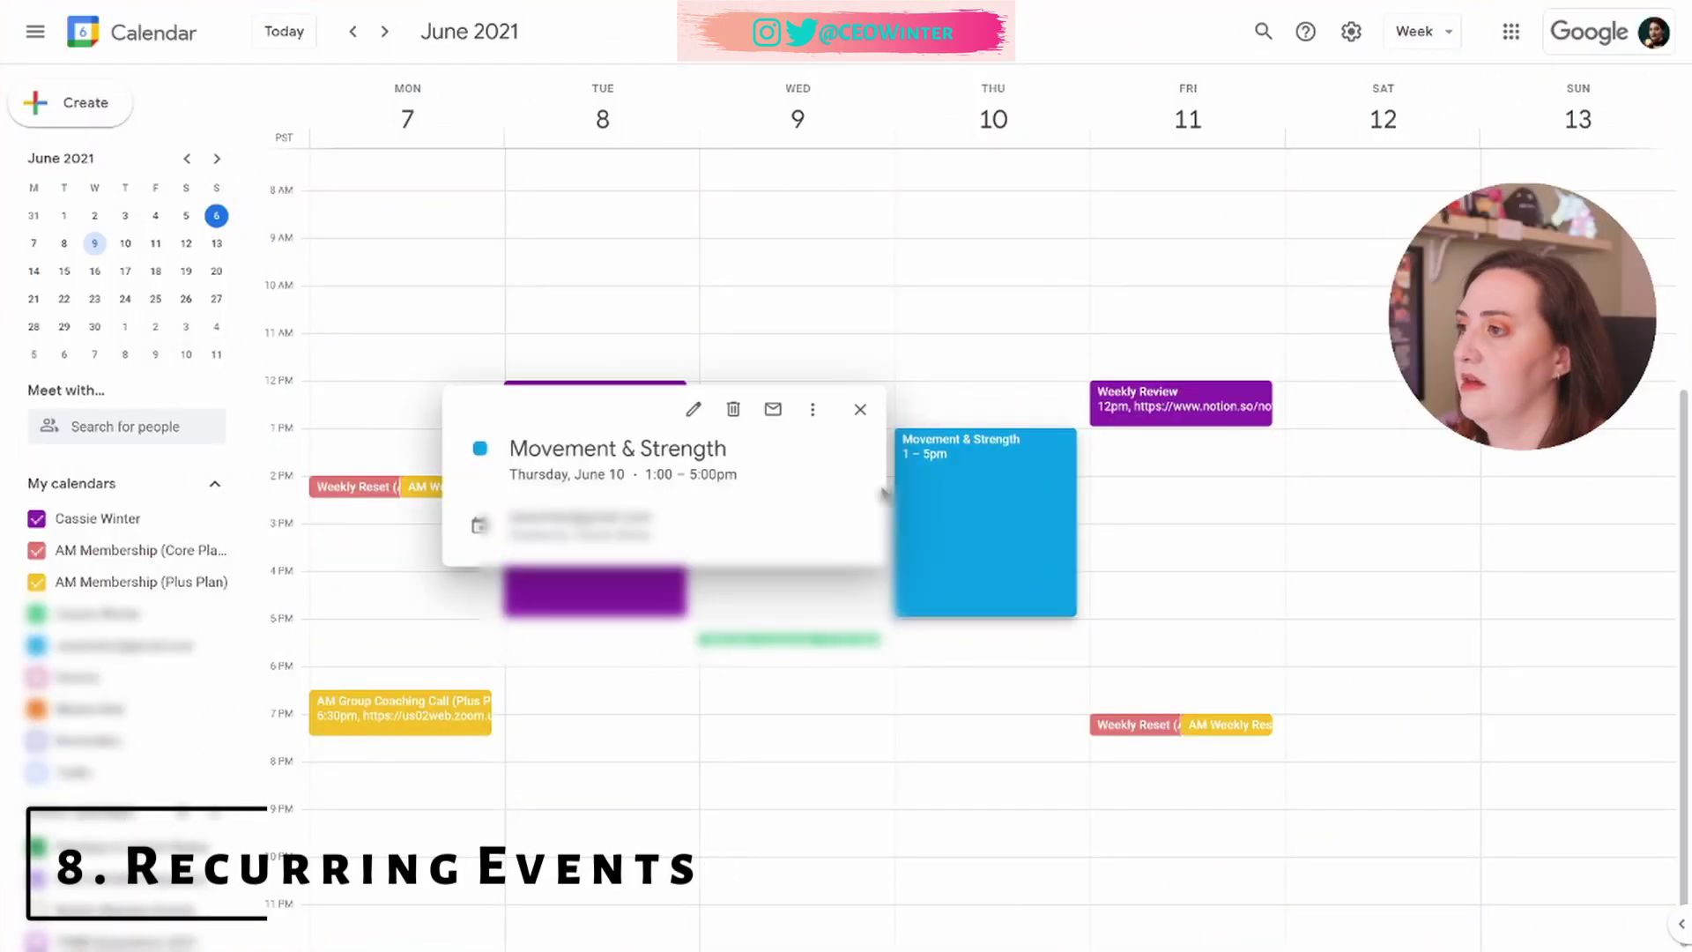
Edit the Thursday Movement & Strength event and choose a Custom repeat pattern.
left_click(693, 409)
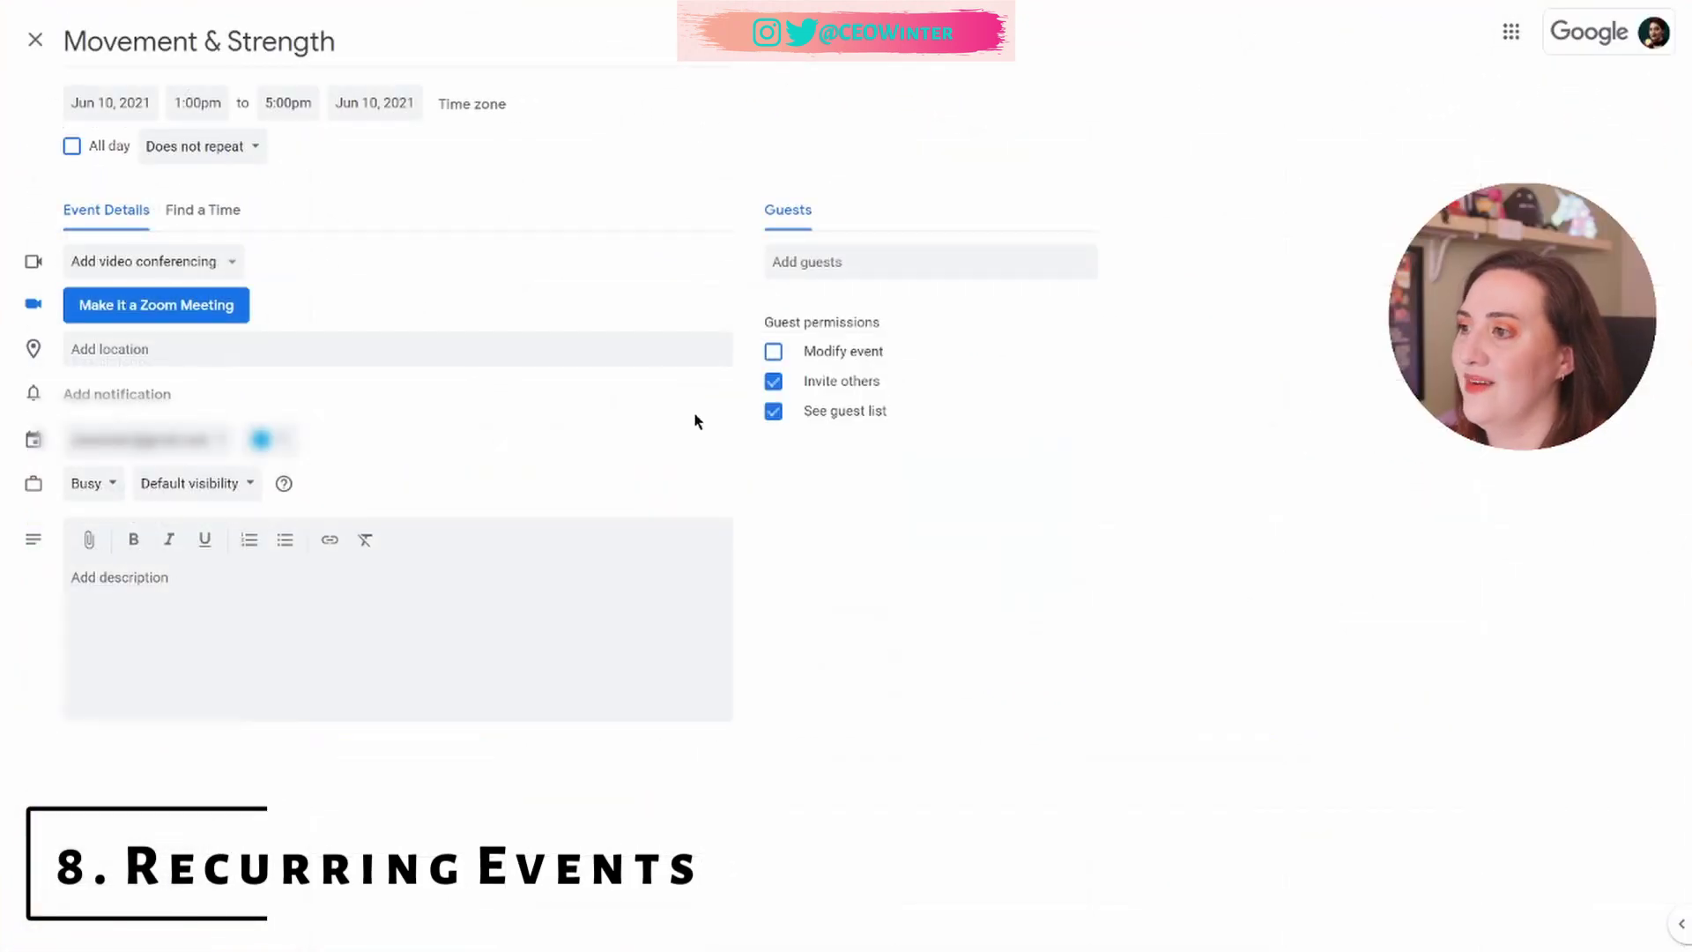
left_click(231, 157)
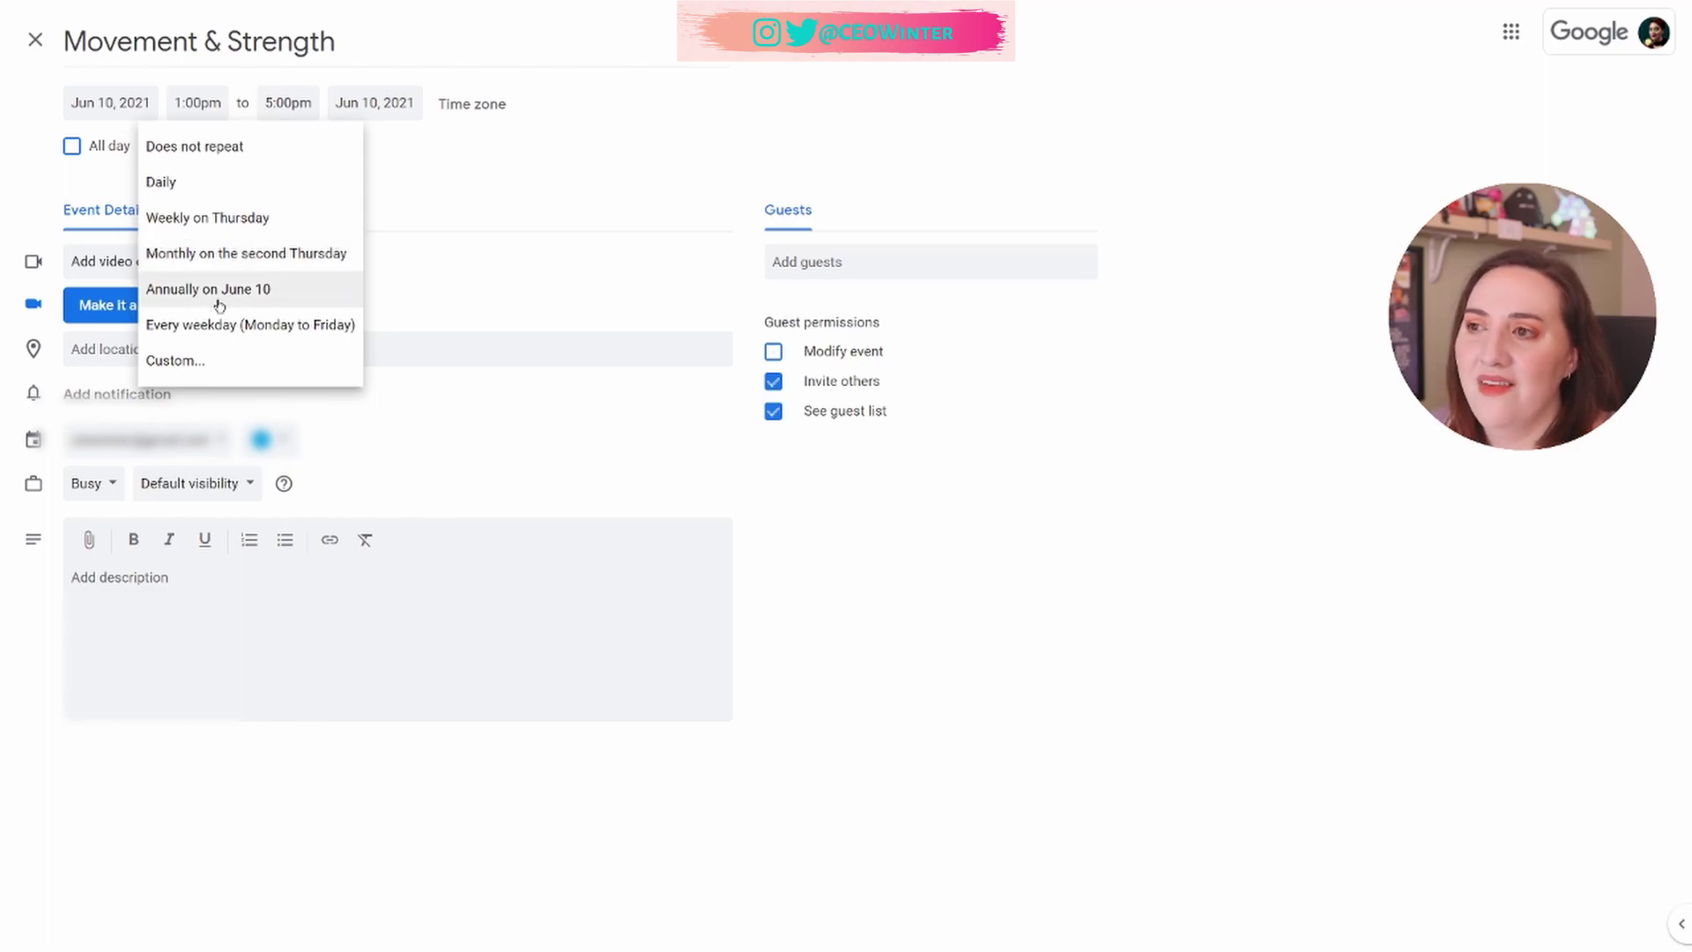
left_click(188, 361)
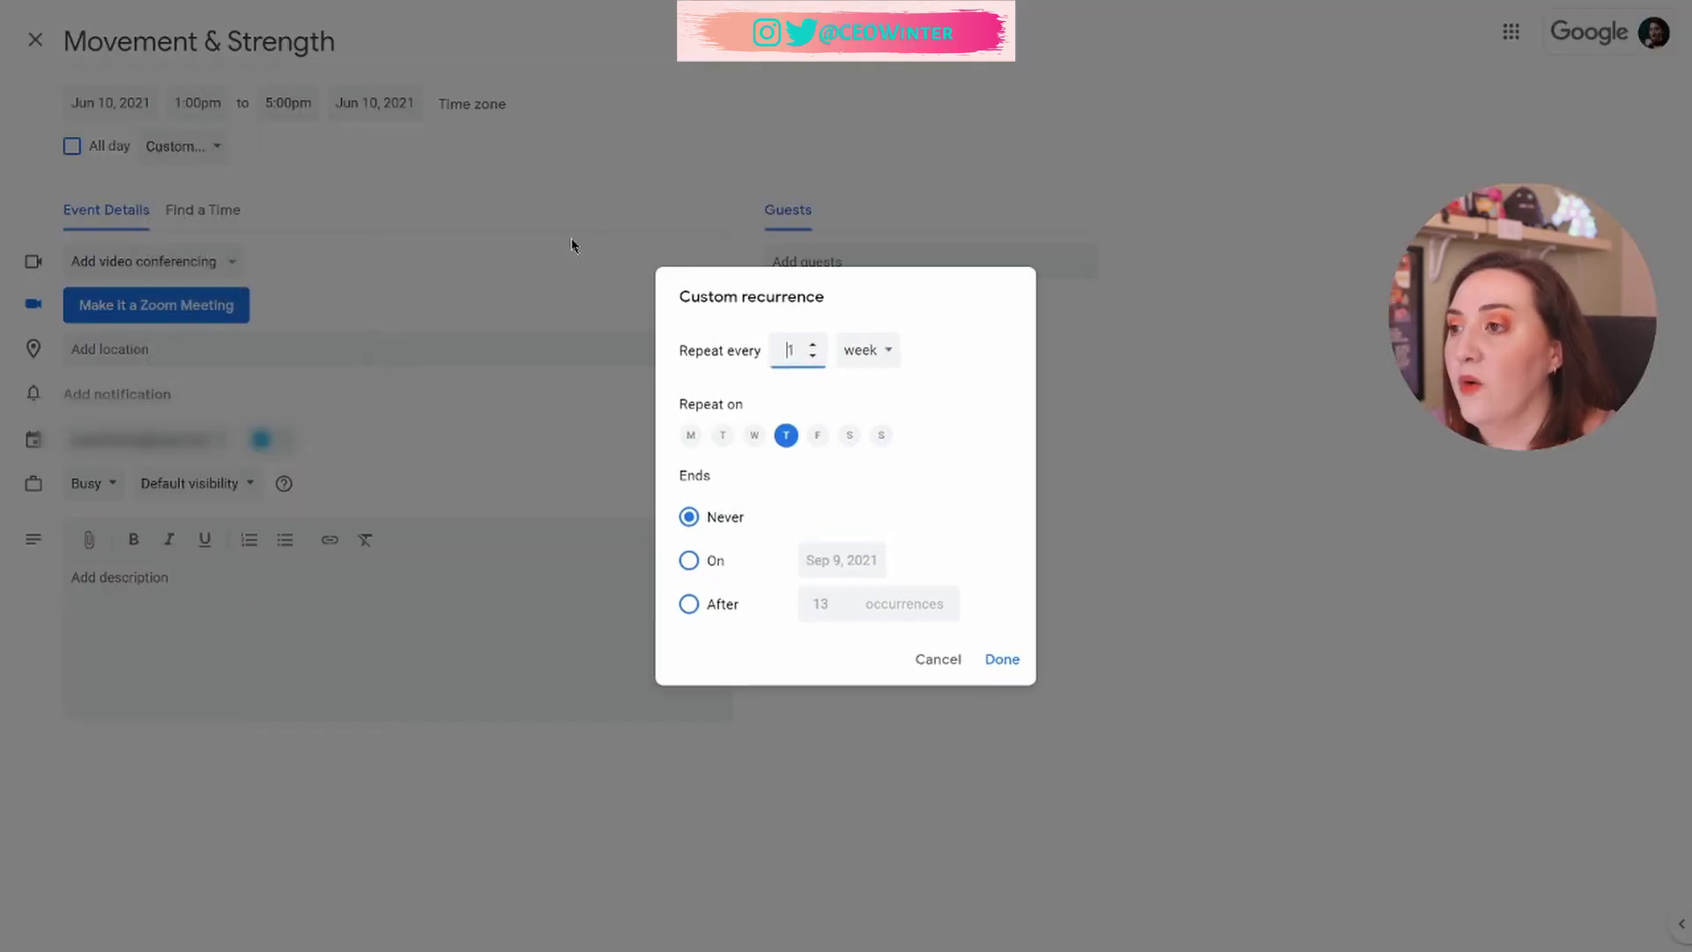
Try 2- and 3-week intervals, then settle on repeating every 1 week.
left_click(812, 343)
left_click(811, 356)
left_click(867, 349)
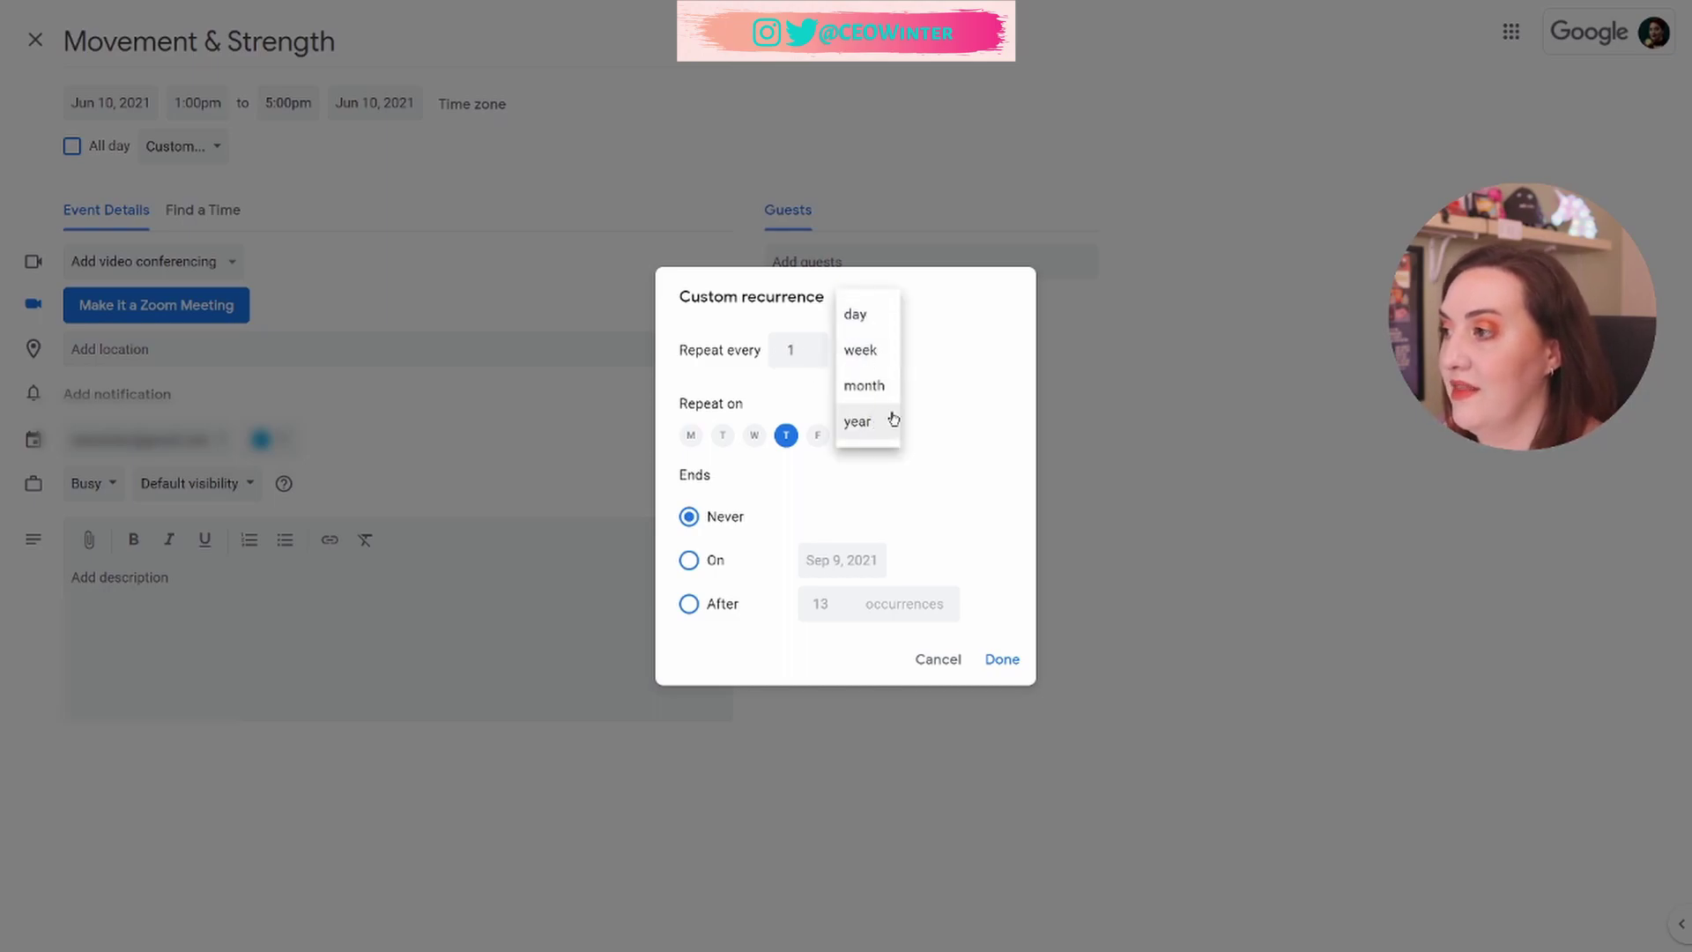
left_click(943, 386)
left_click(812, 345)
left_click(812, 345)
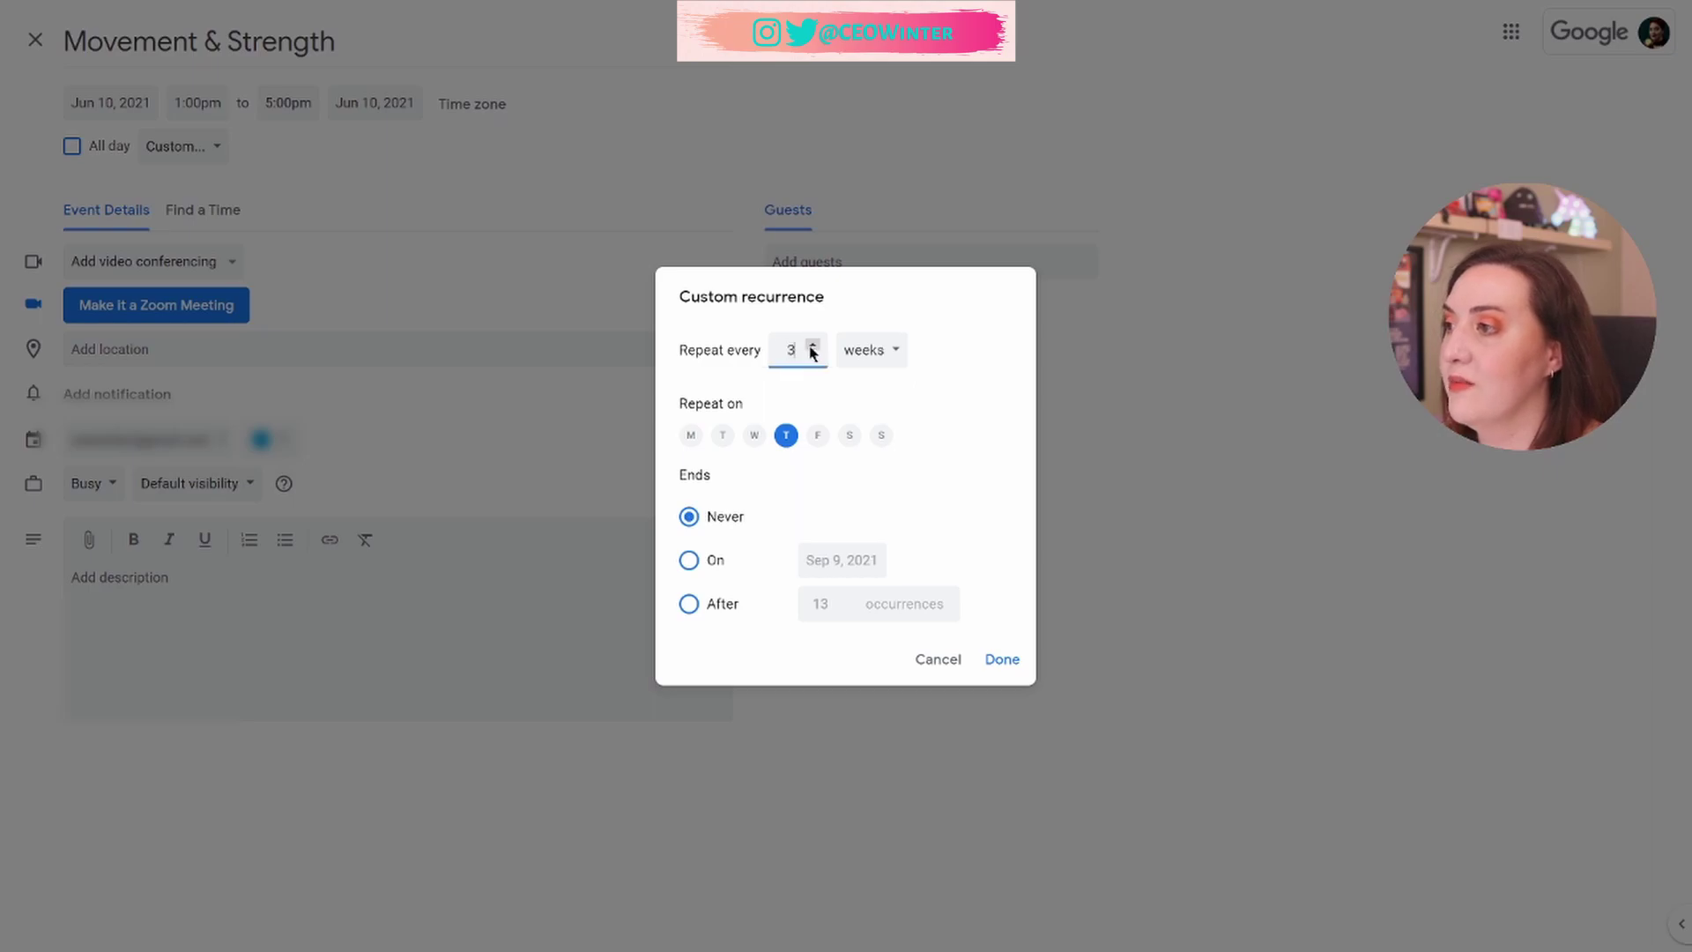
left_click(812, 357)
left_click(812, 357)
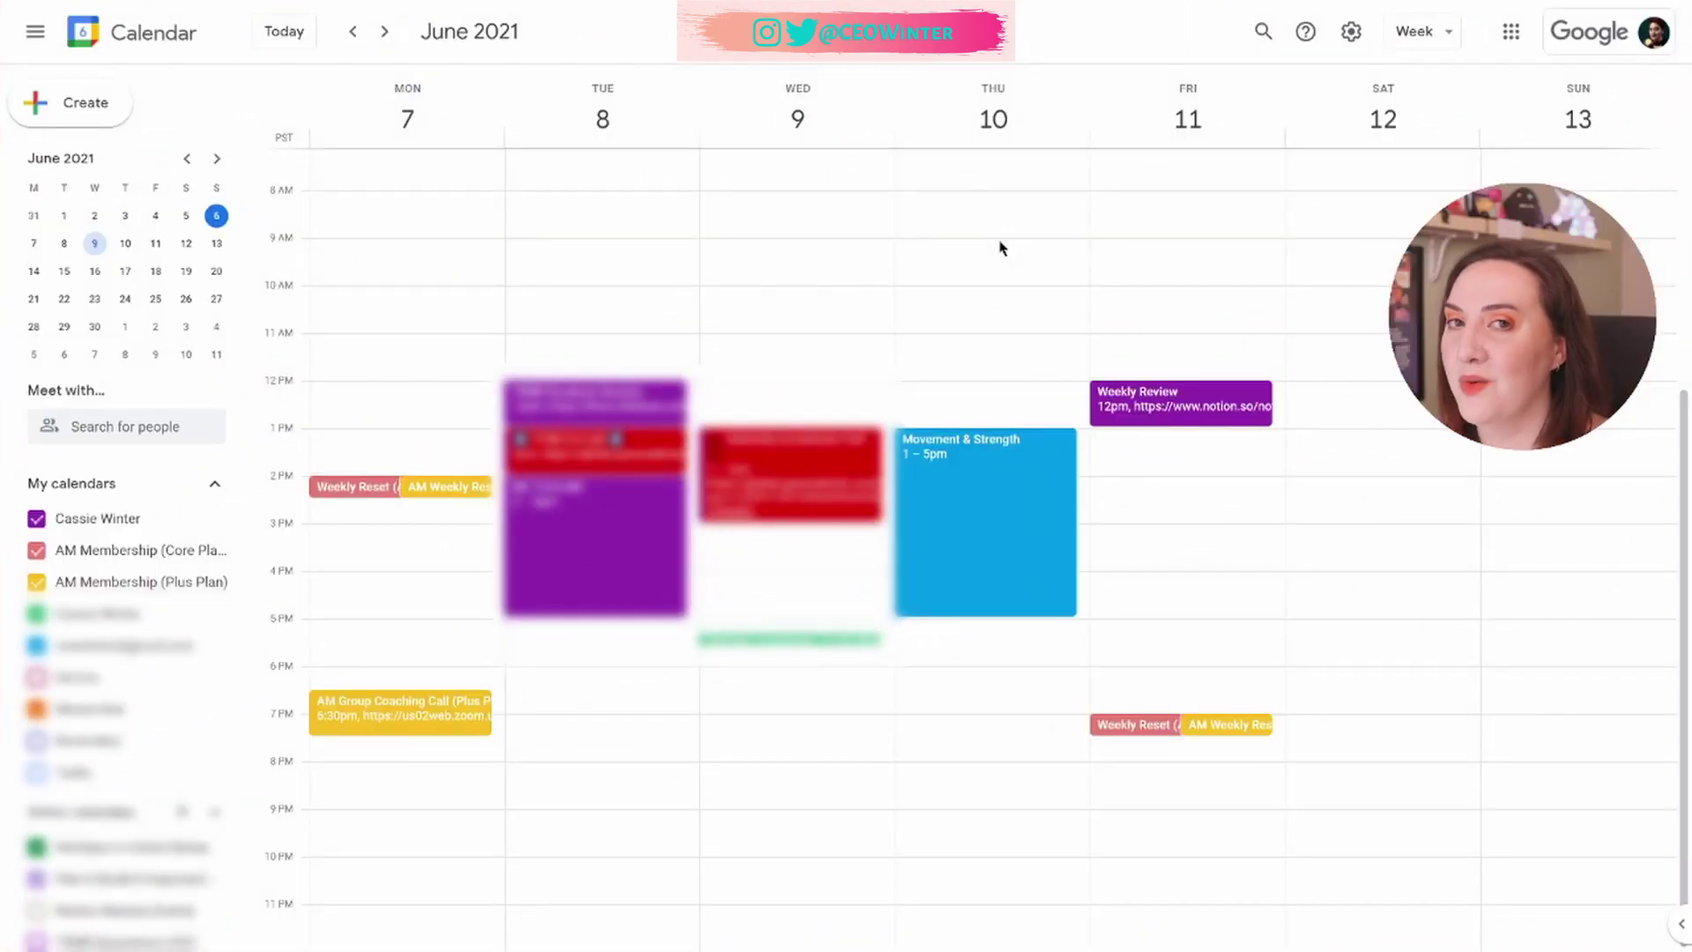
right_click(971, 531)
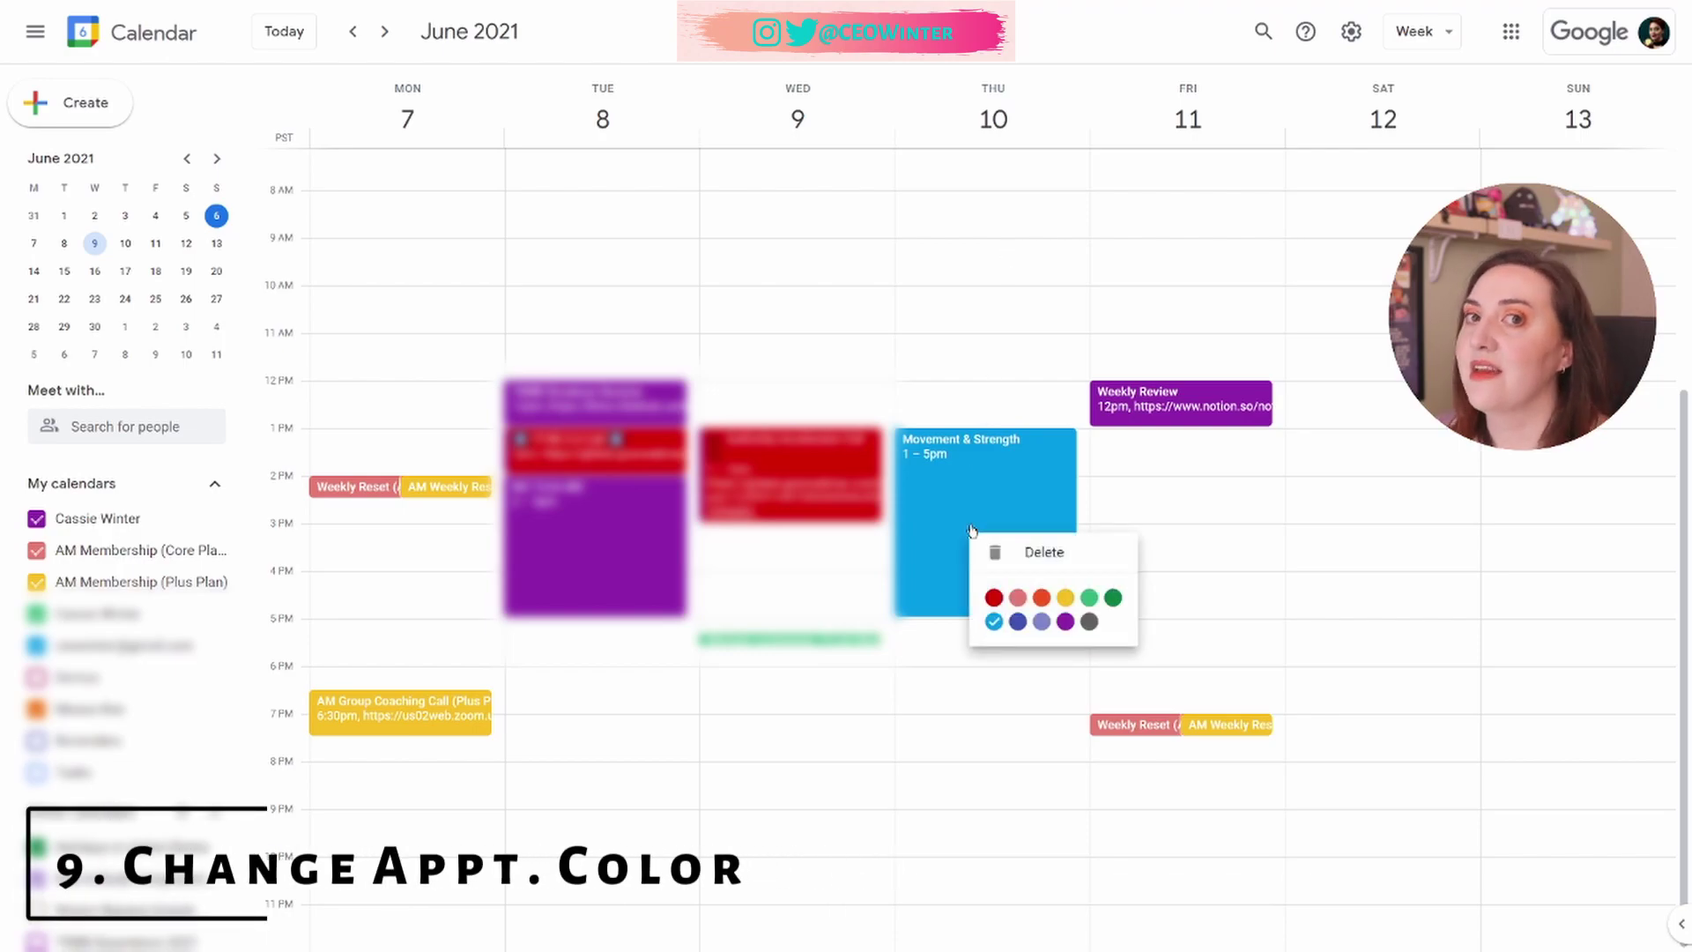
left_click(1042, 598)
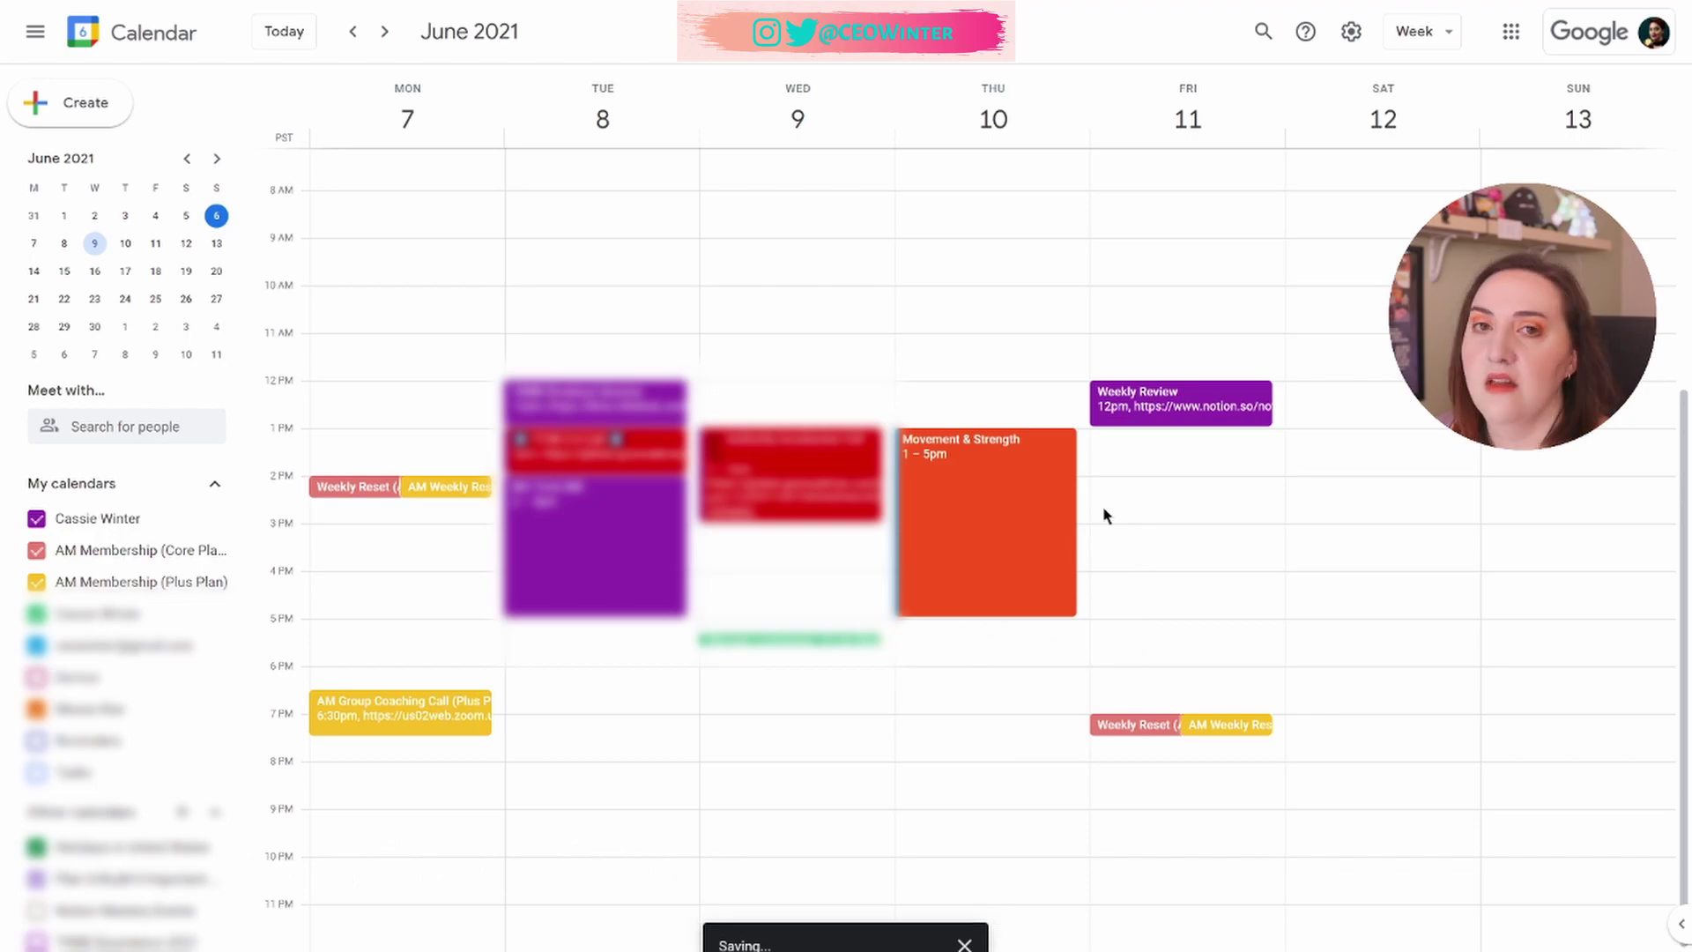
right_click(986, 504)
left_click(1011, 571)
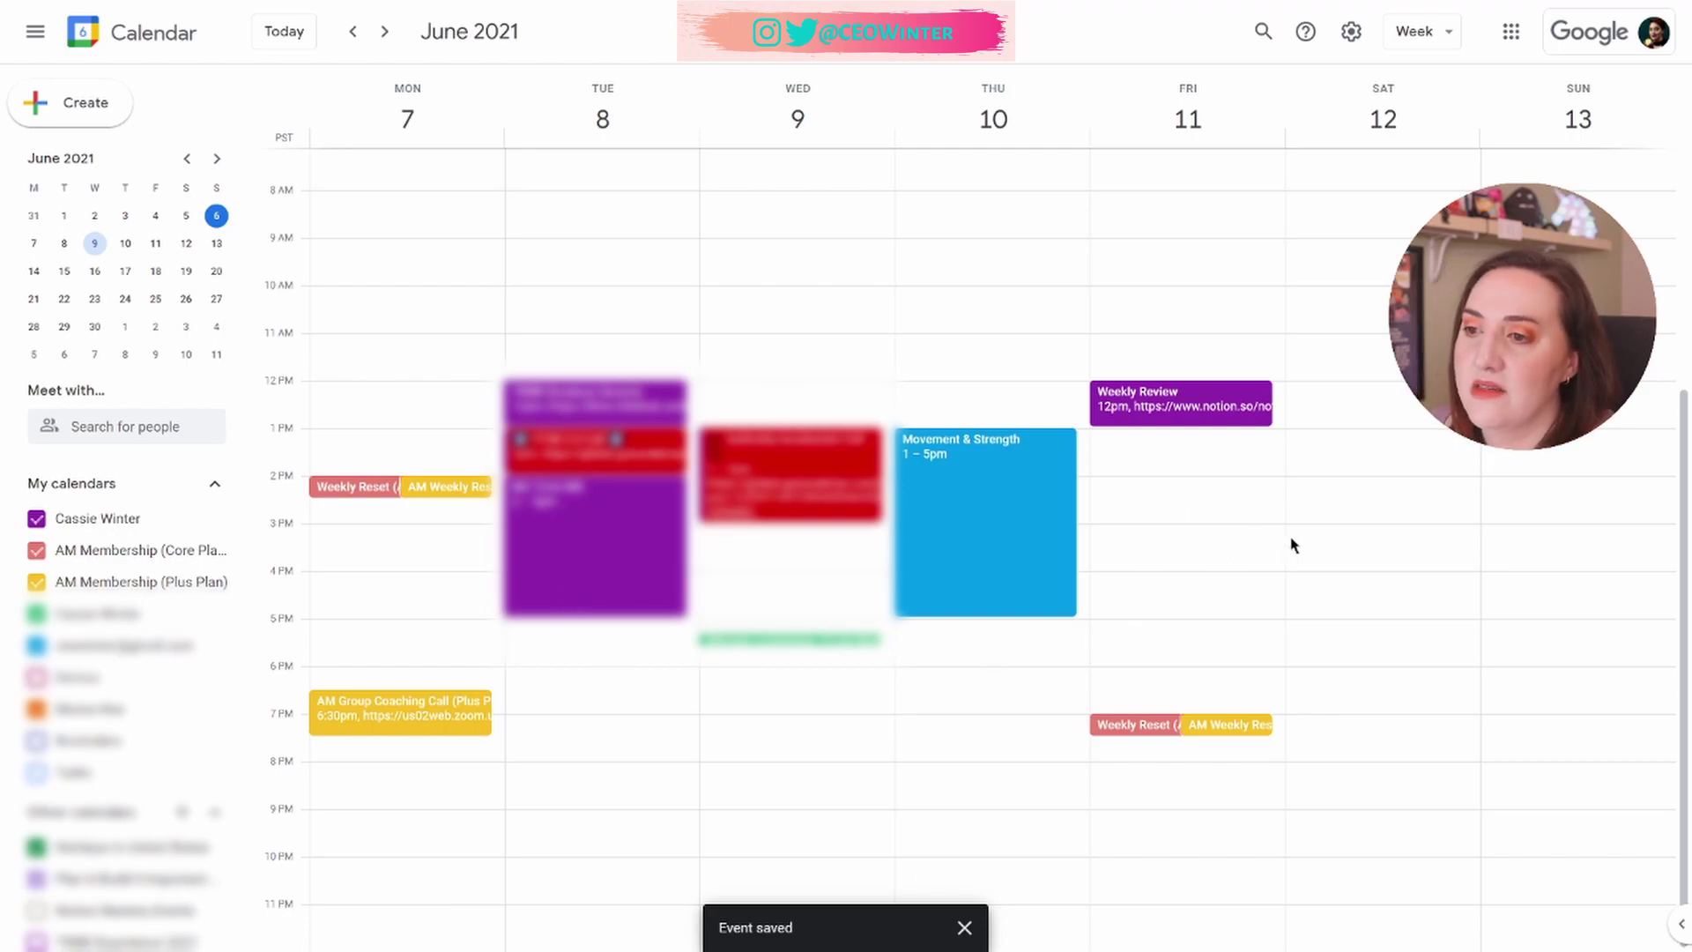
right_click(1001, 505)
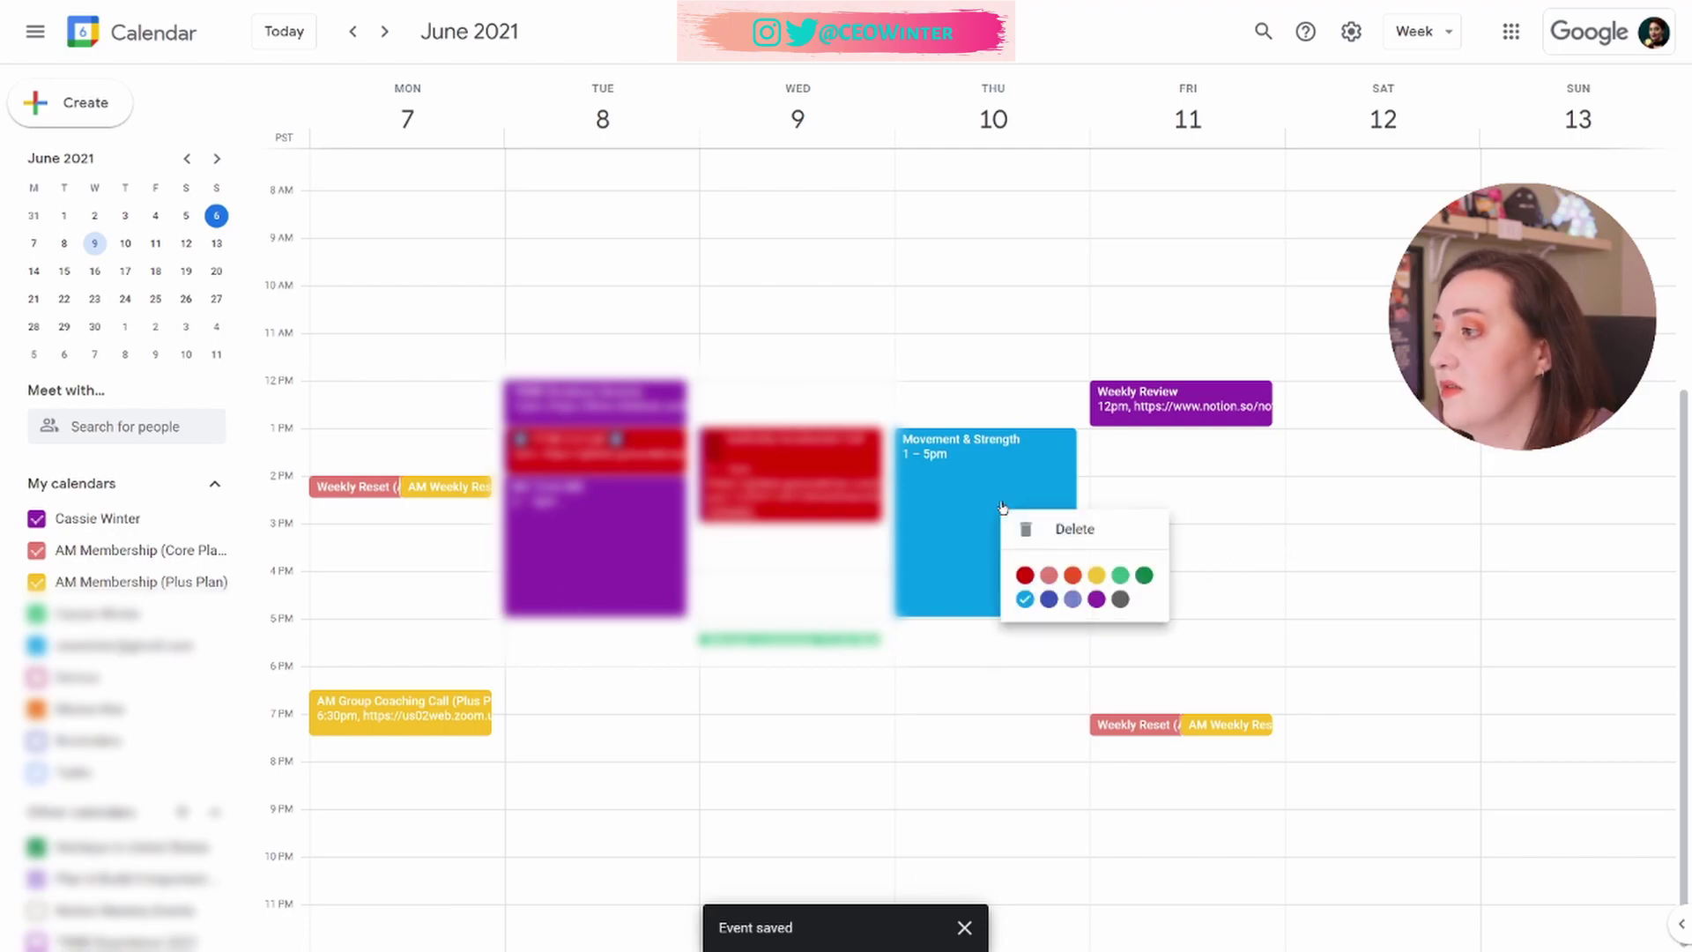
left_click(992, 411)
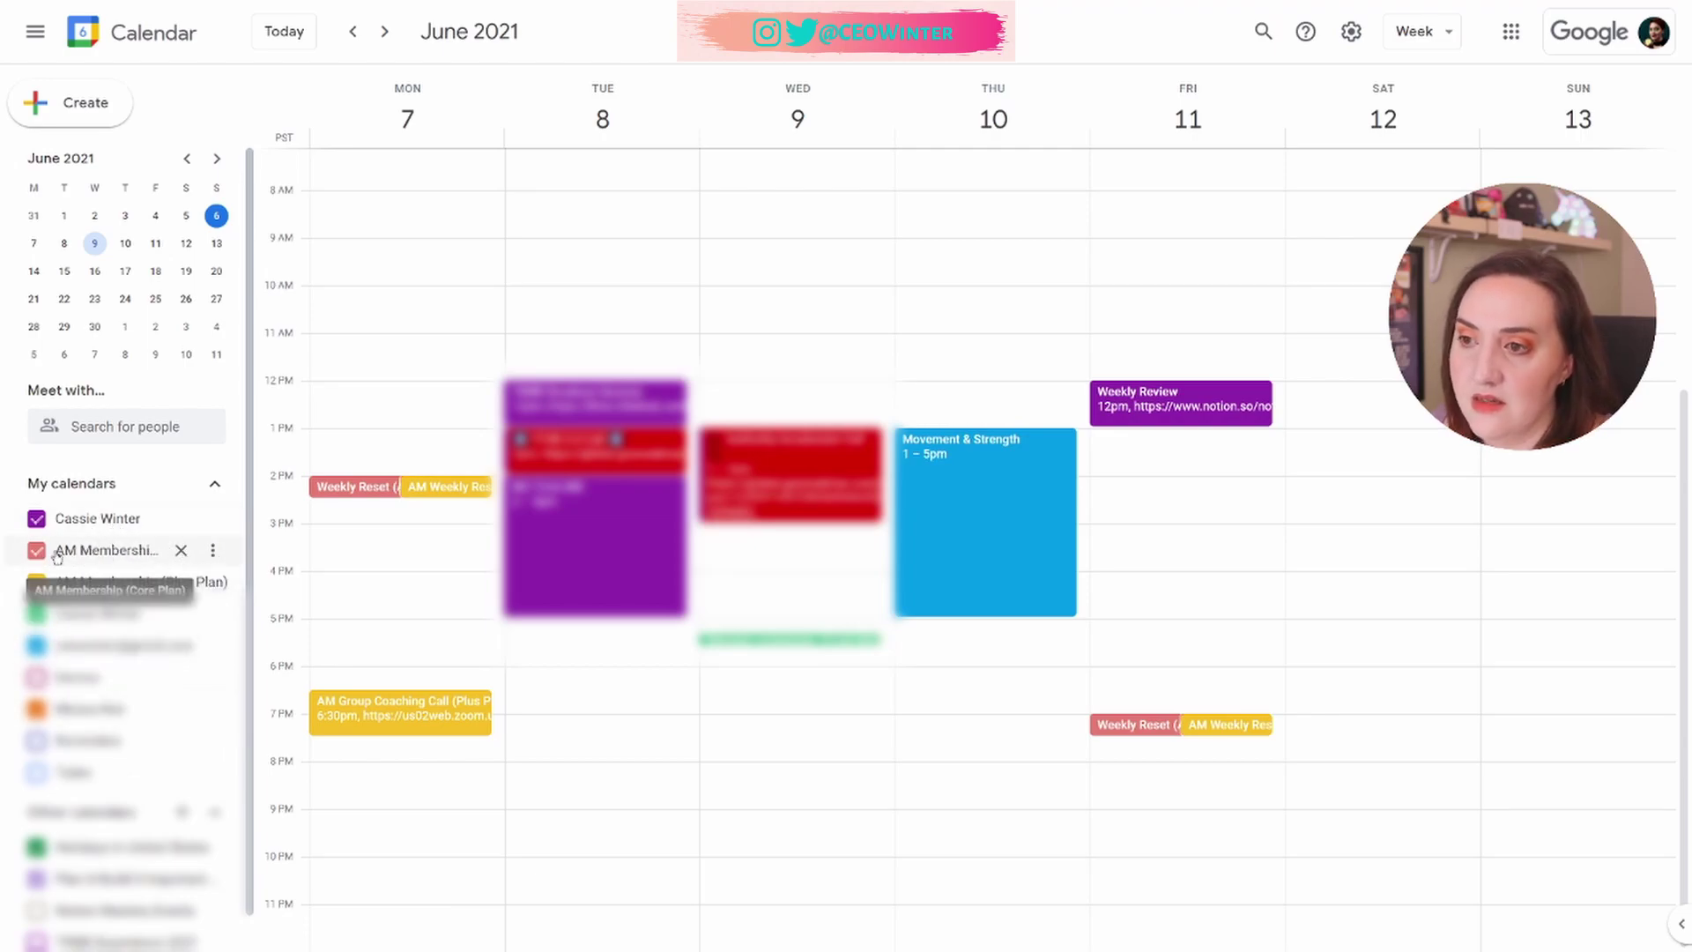
left_click(212, 550)
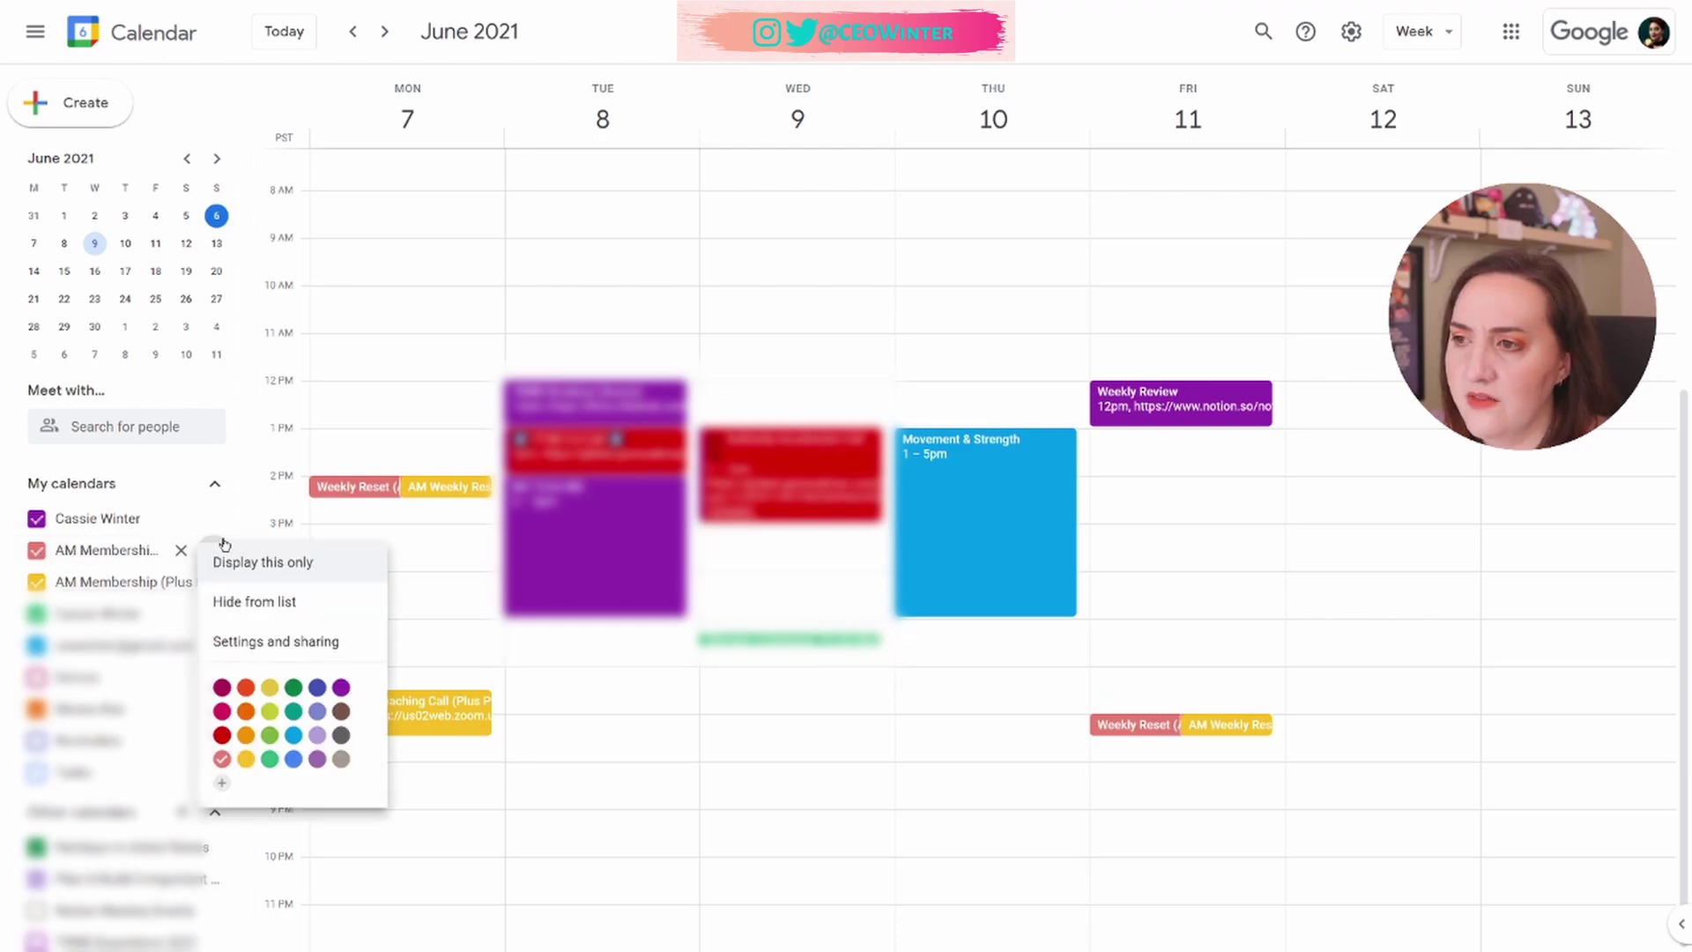
left_click(213, 549)
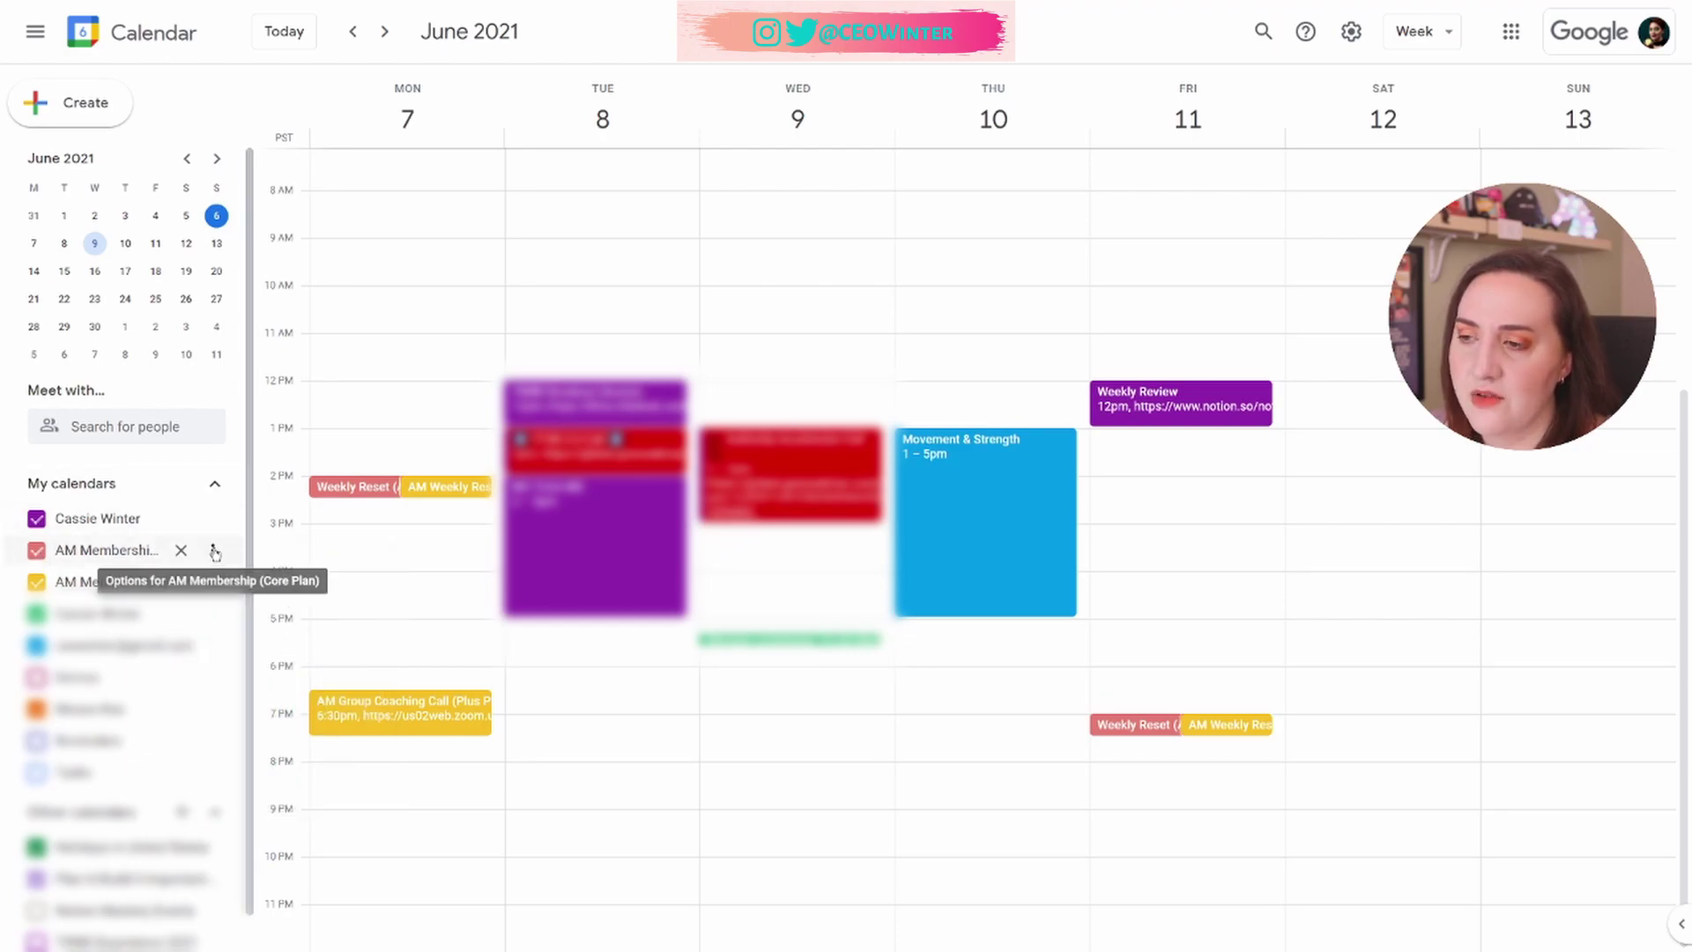
left_click(213, 550)
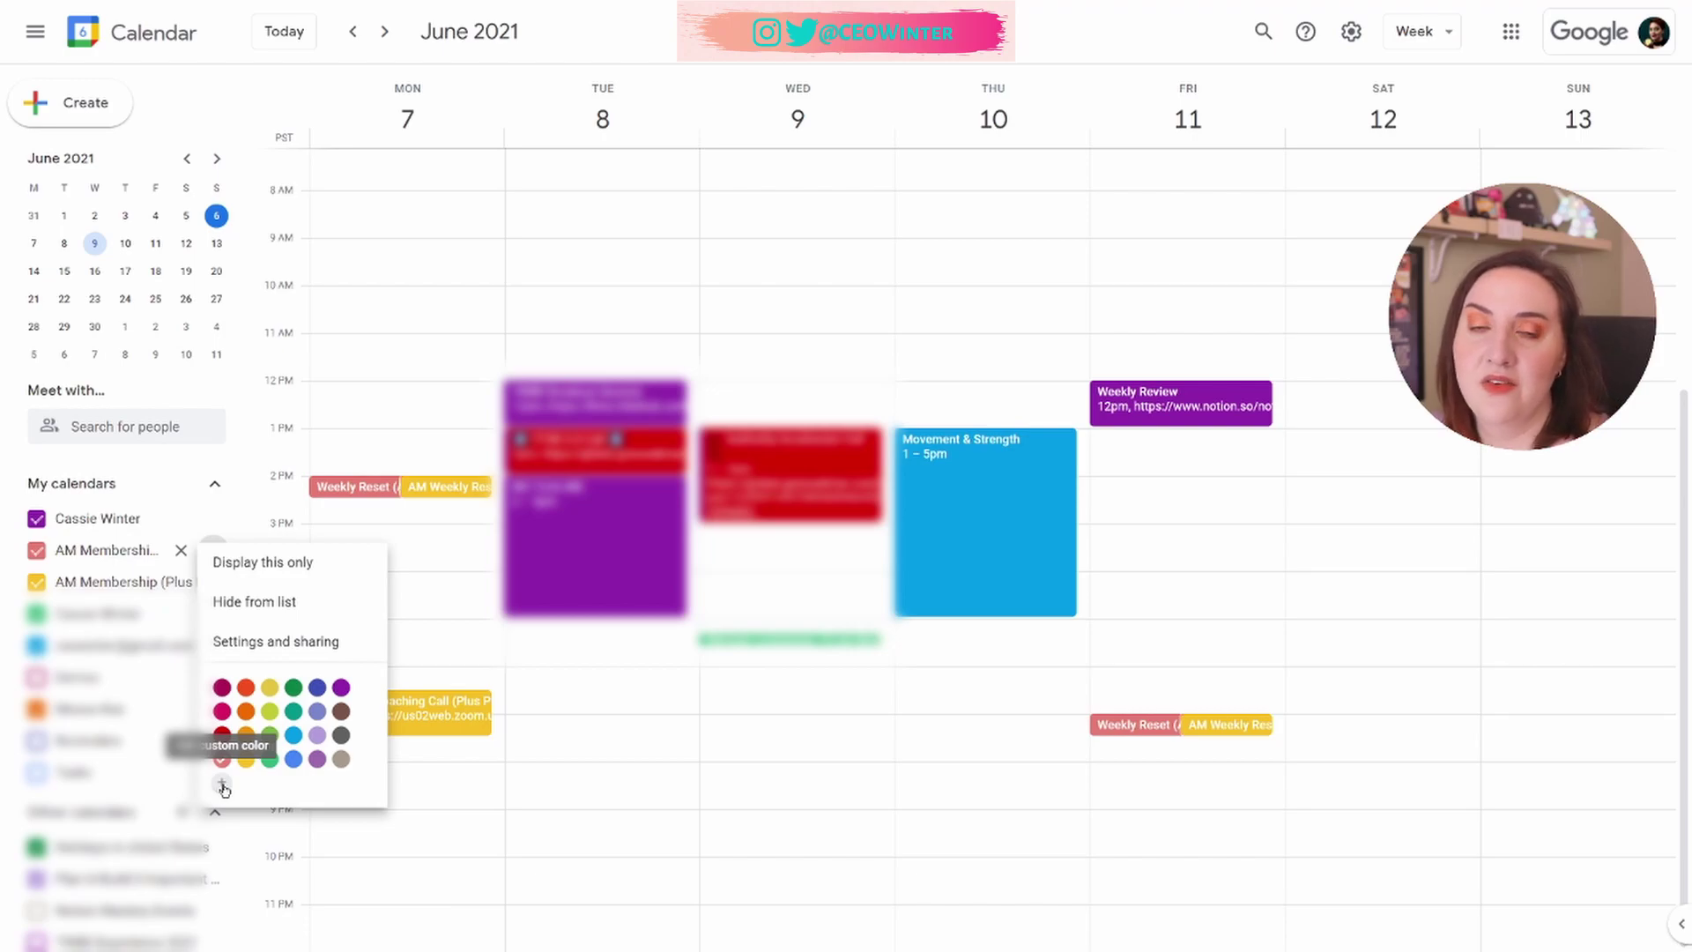
key("Escape")
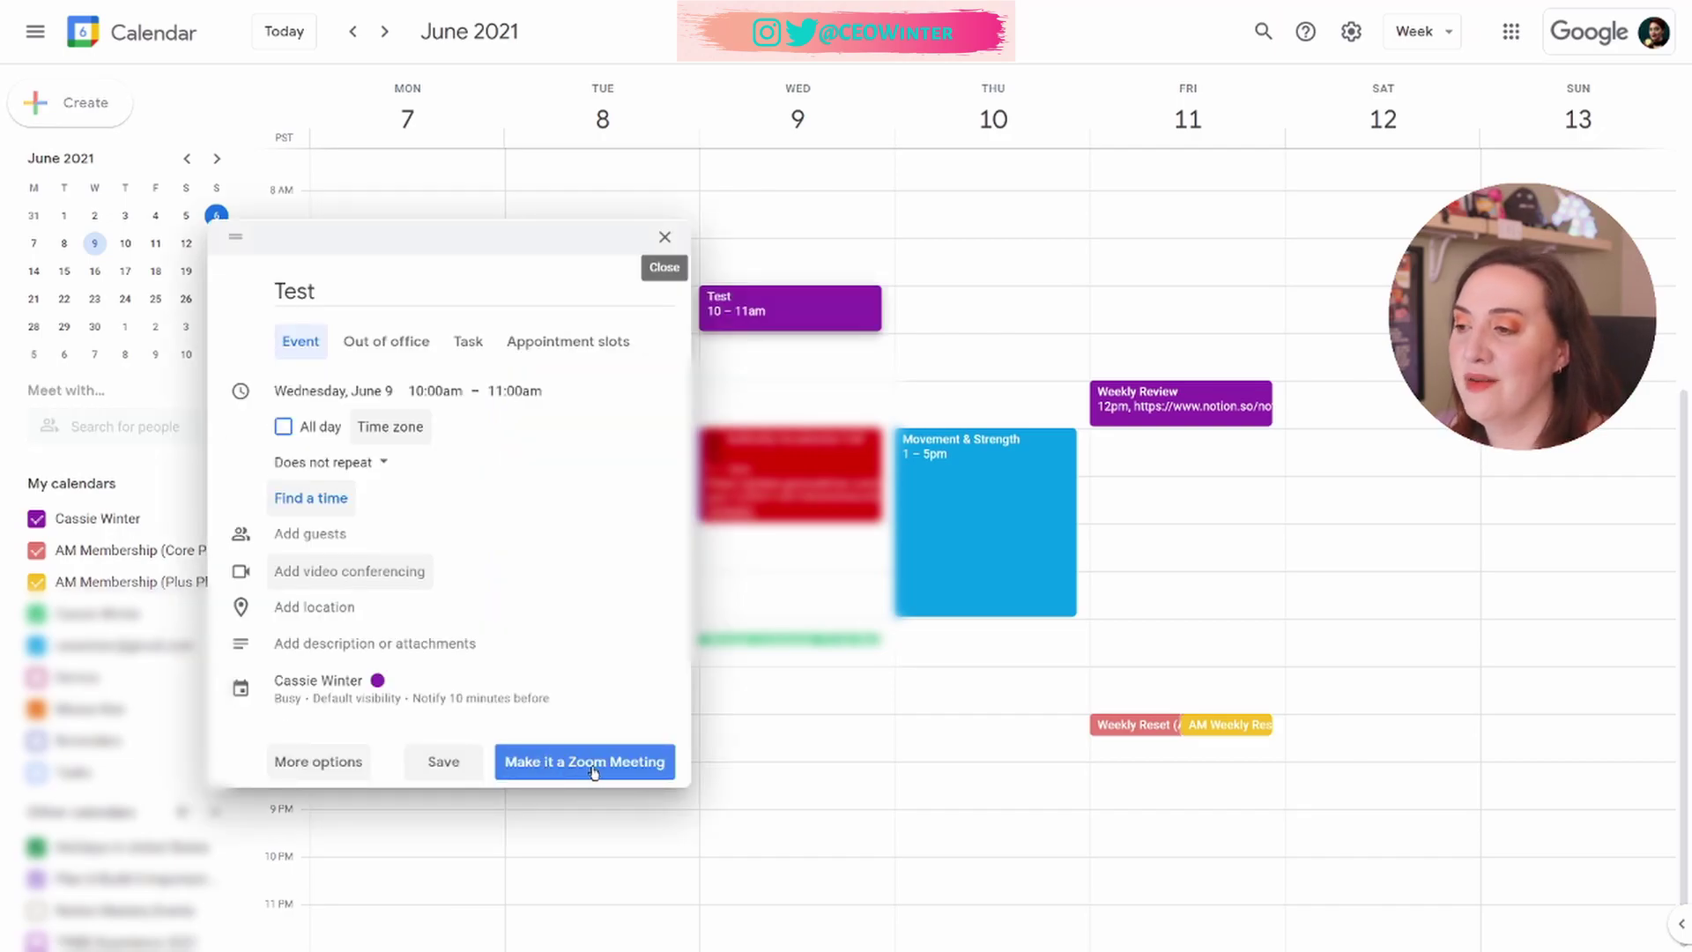
Make the Wednesday 10–11am Test event a Zoom meeting with invitation details attached.
left_click(593, 773)
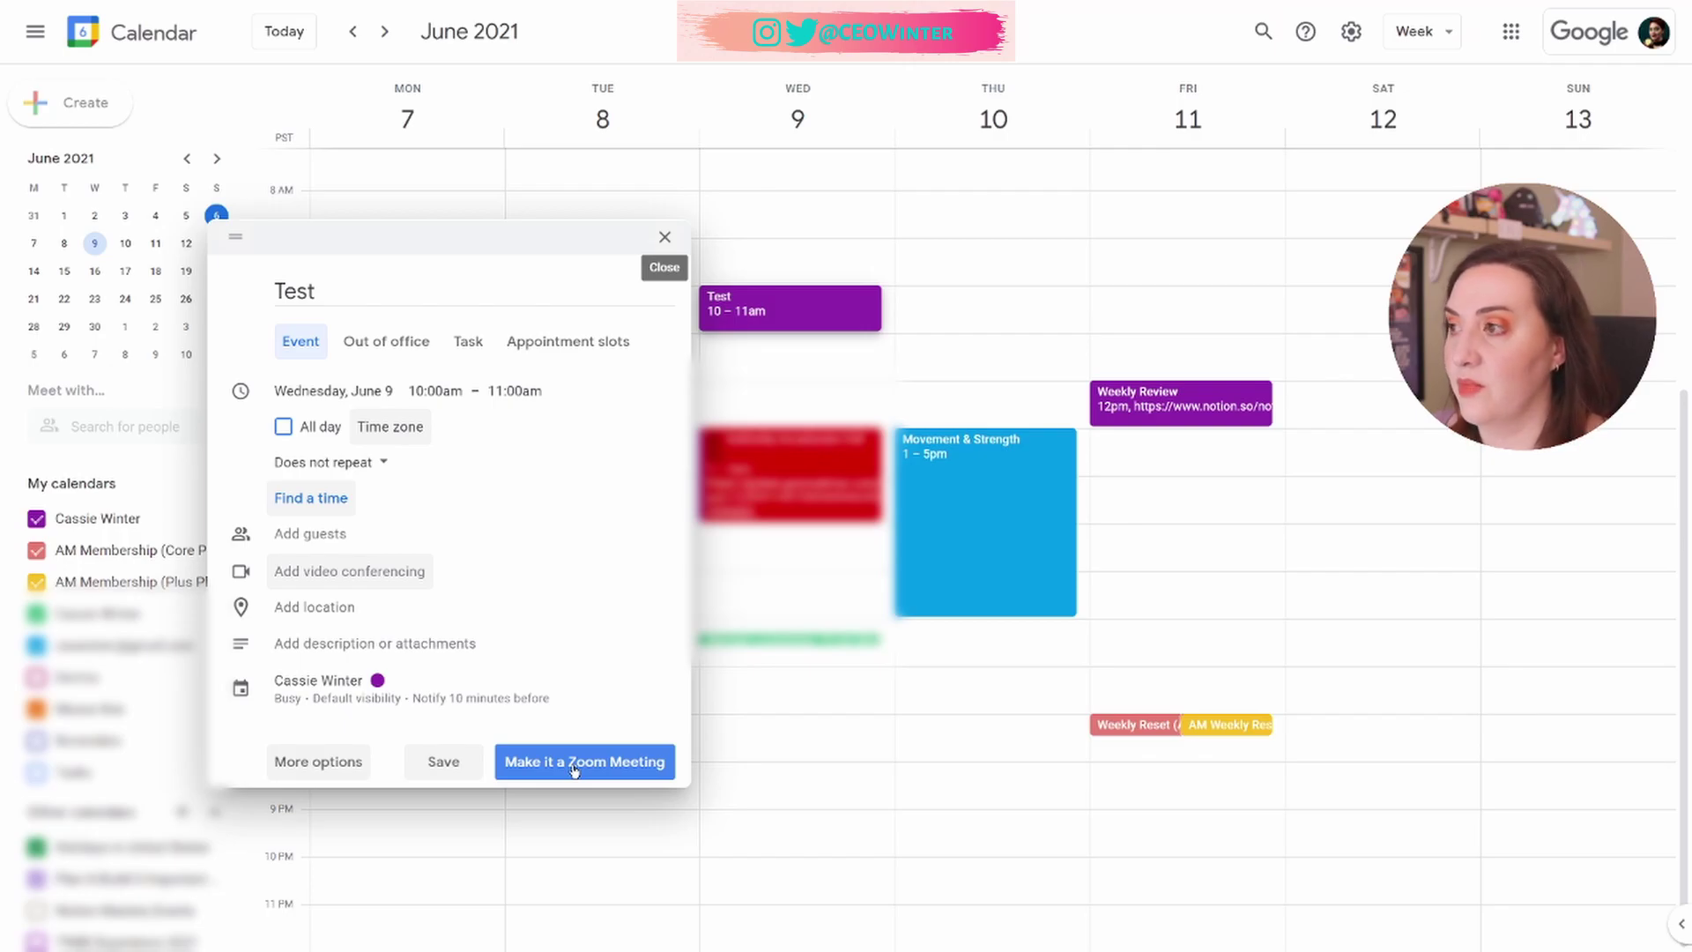
left_click(574, 770)
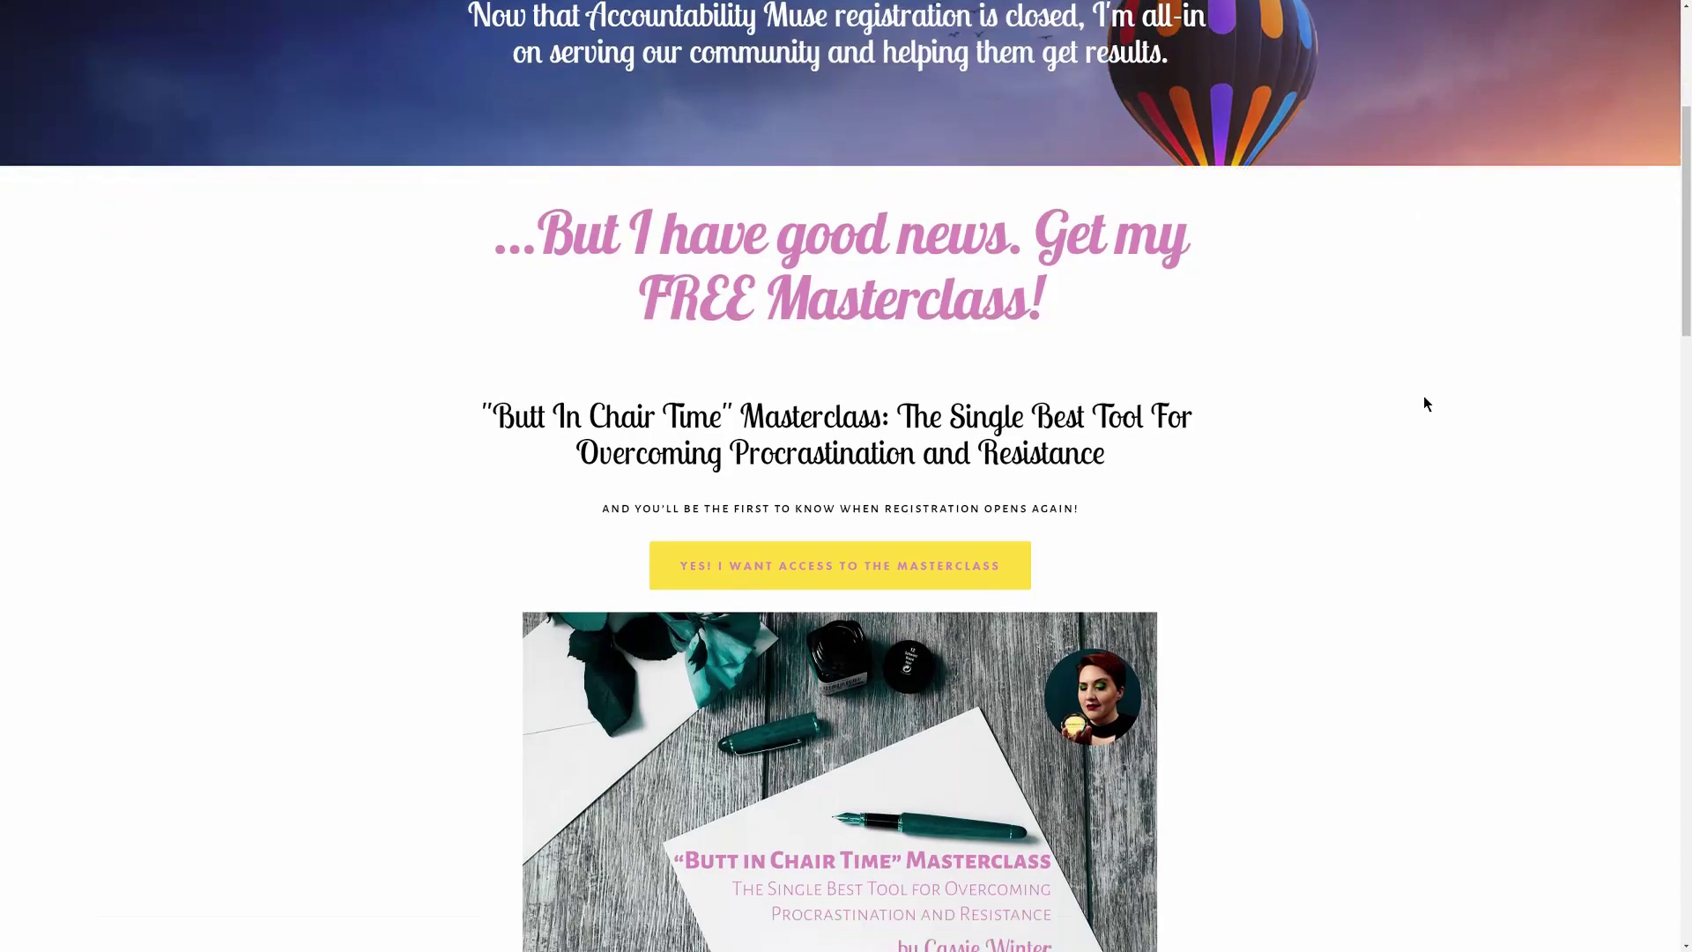
Open the masterclass waitlist sign-up page via the yellow 'Yes! I want access to the masterclass' button.
left_click(867, 530)
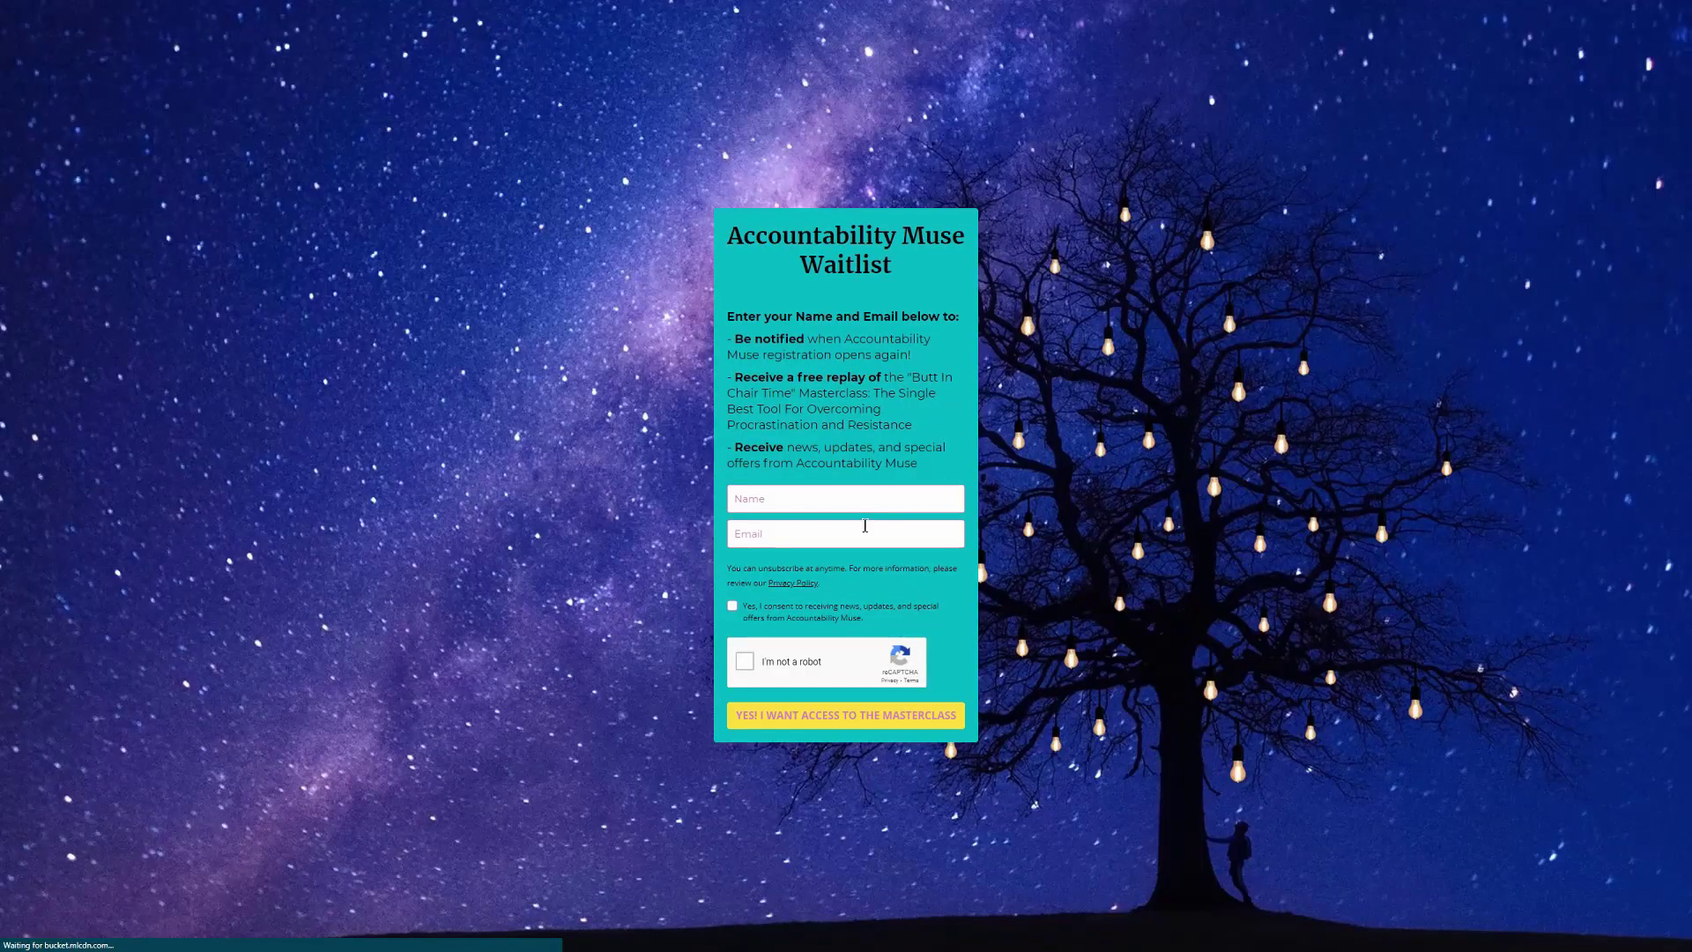